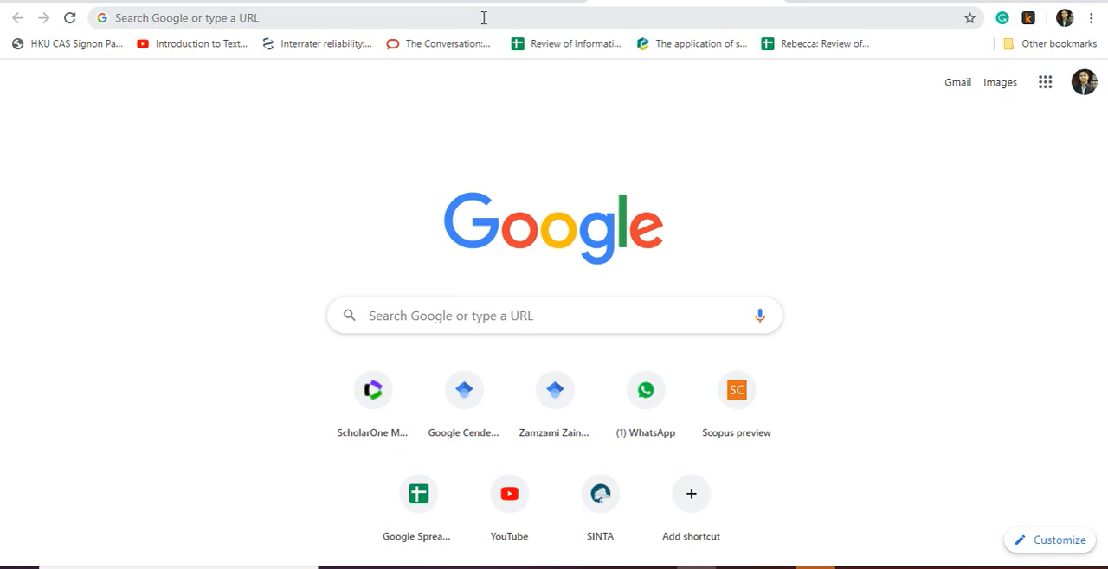
- Search Google for Asia Pacific Journal of Education and open its Vol 40, No 2 page on Taylor & Francis Online
{"action": "left_click", "coordinate": [484, 18]}
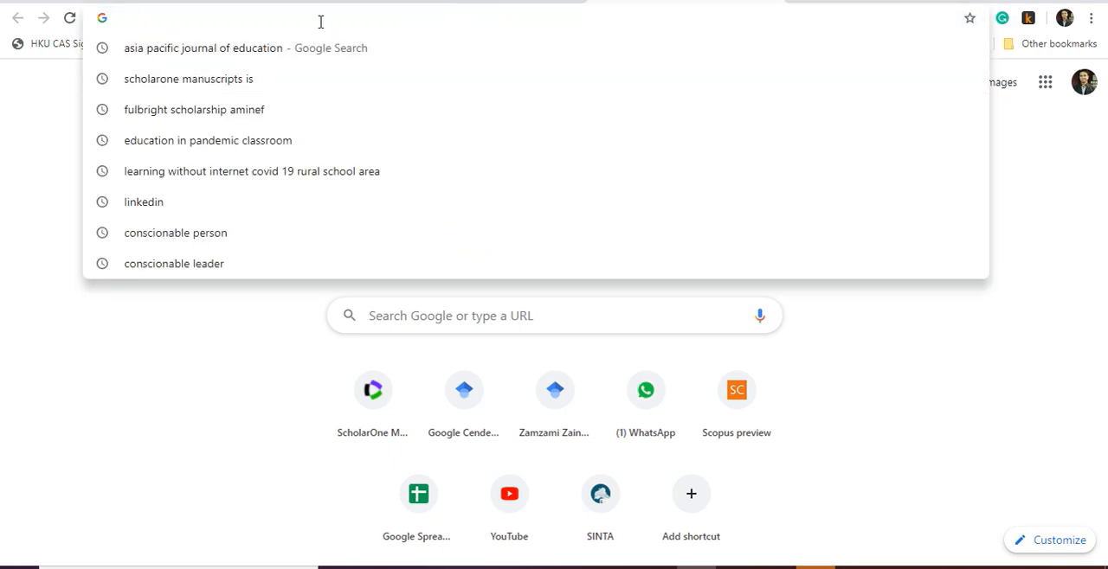
{"action": "type", "text": "as"}
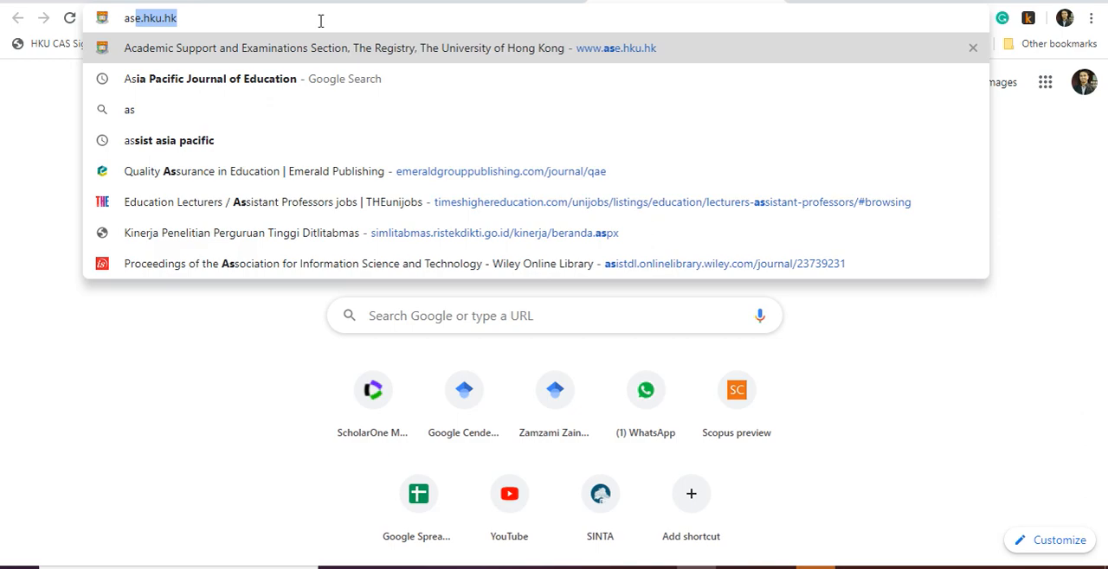
{"action": "left_click", "coordinate": [304, 77]}
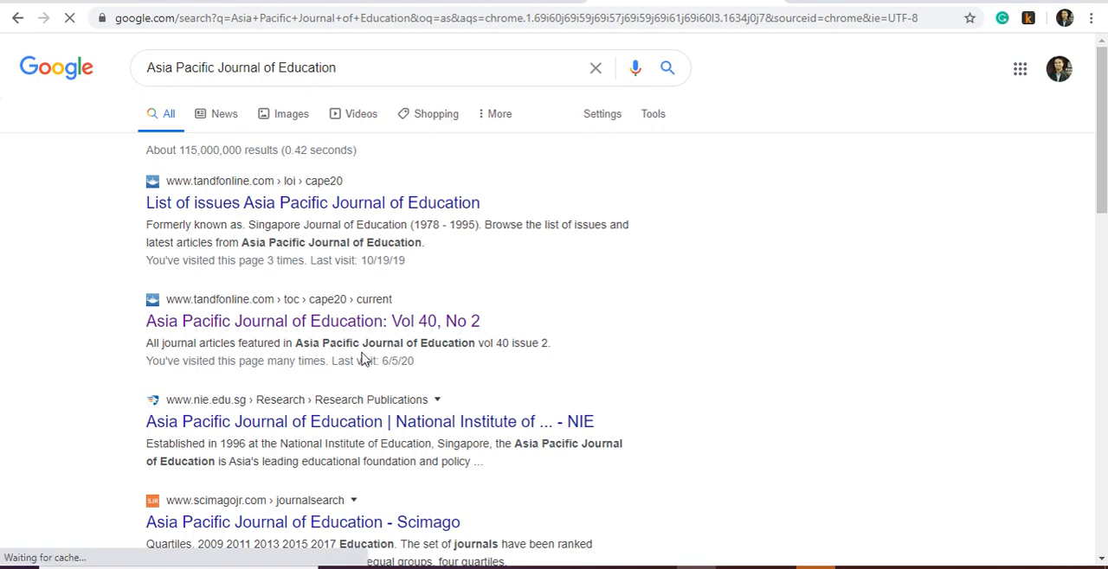
{"action": "left_click", "coordinate": [355, 326]}
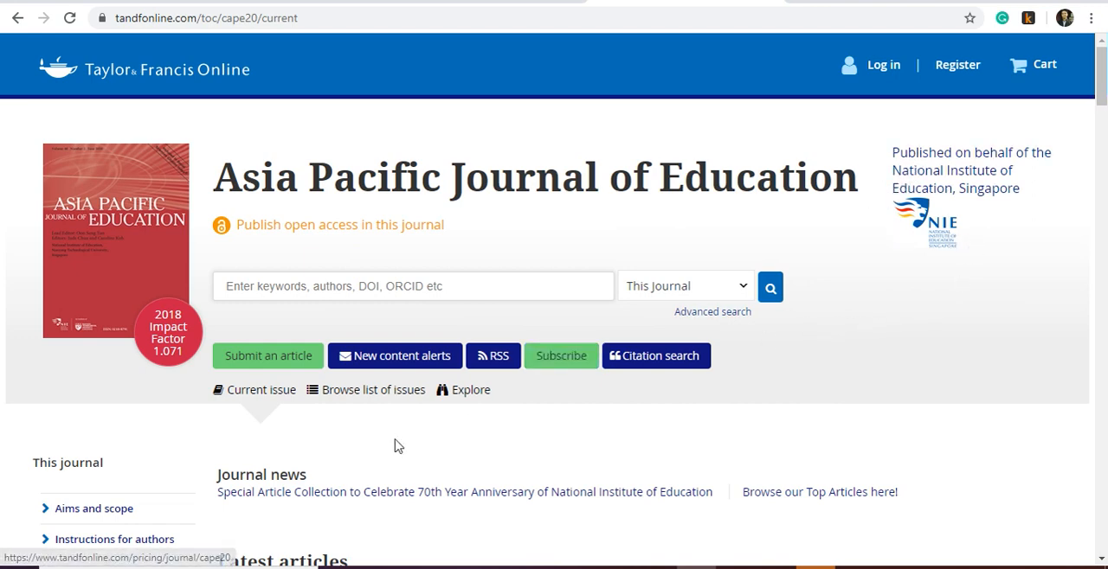
- Open the latest article "Applying blended synchronous teaching and learning for flexible learning in higher education" in a new tab
{"action": "scroll", "coordinate": [389, 448], "scroll_direction": "down", "scroll_amount": 2}
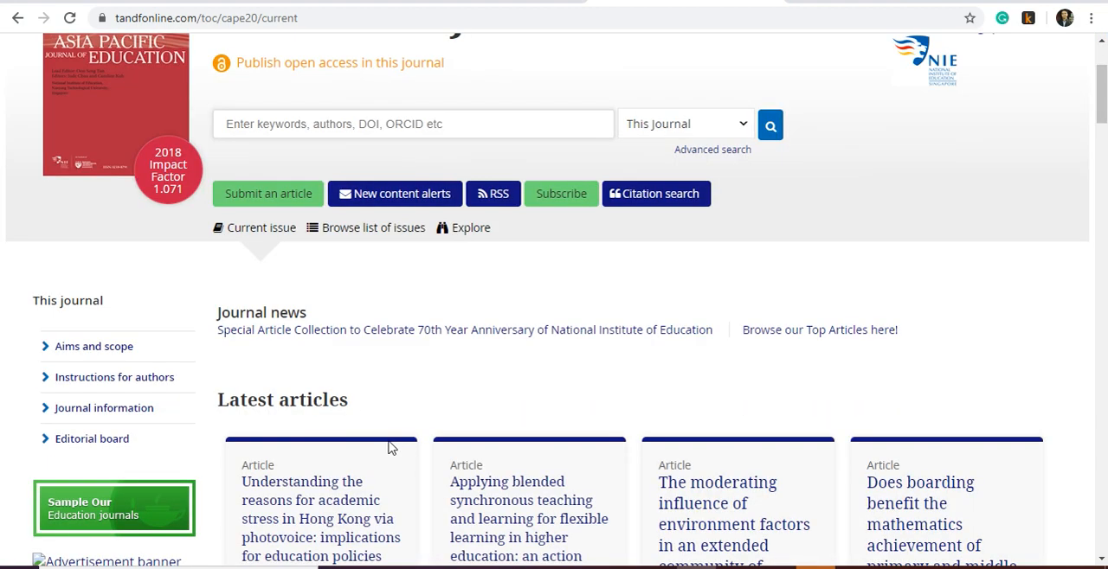
{"action": "scroll", "coordinate": [389, 448], "scroll_direction": "up", "scroll_amount": 1}
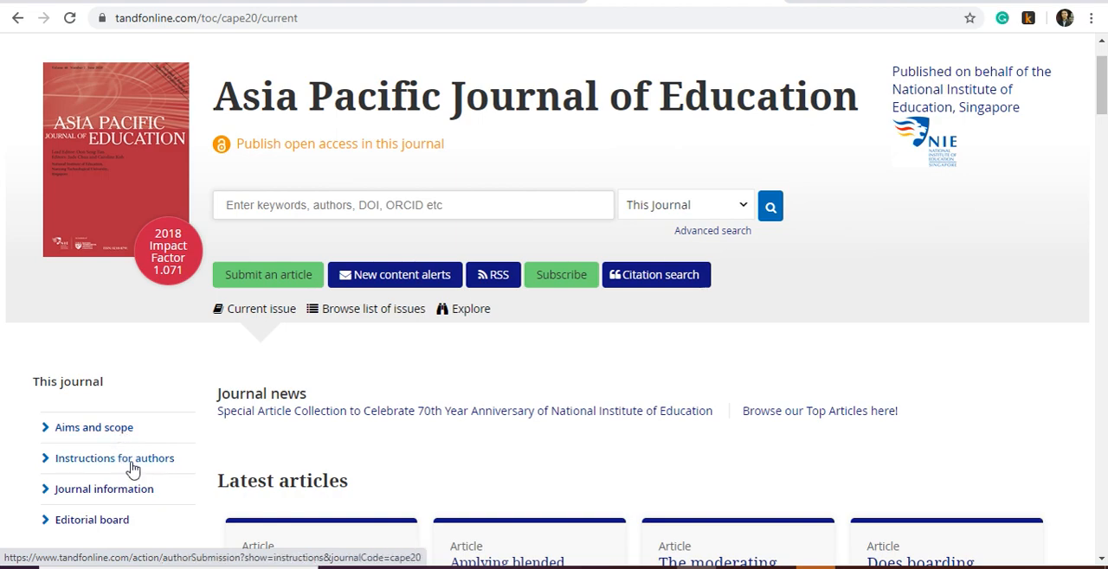
{"action": "scroll", "coordinate": [132, 469], "scroll_direction": "down", "scroll_amount": 1}
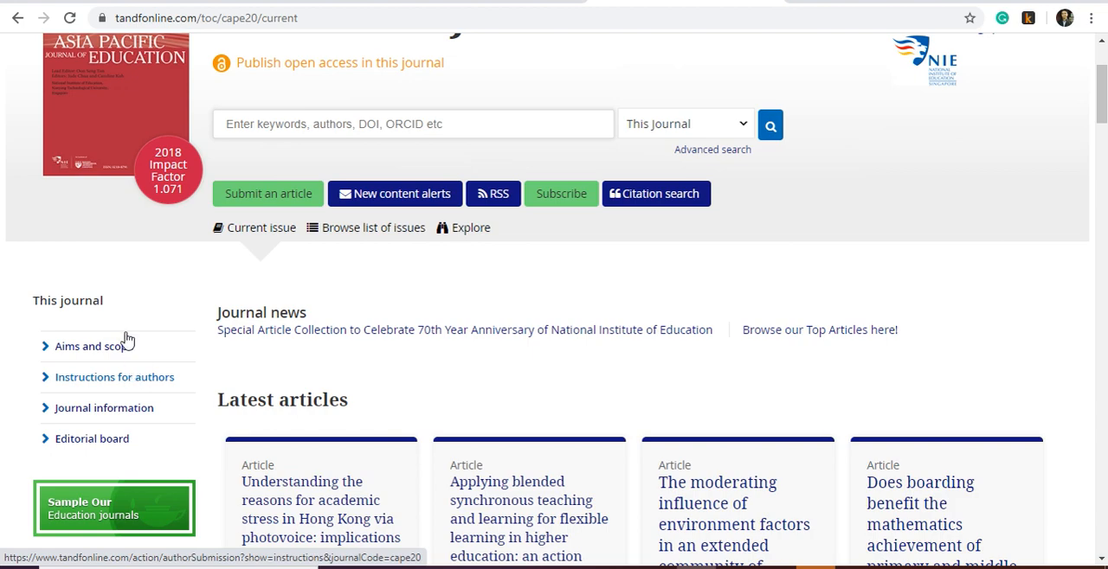
{"action": "scroll", "coordinate": [384, 354], "scroll_direction": "down", "scroll_amount": 1}
{"action": "scroll", "coordinate": [384, 354], "scroll_direction": "down", "scroll_amount": 1}
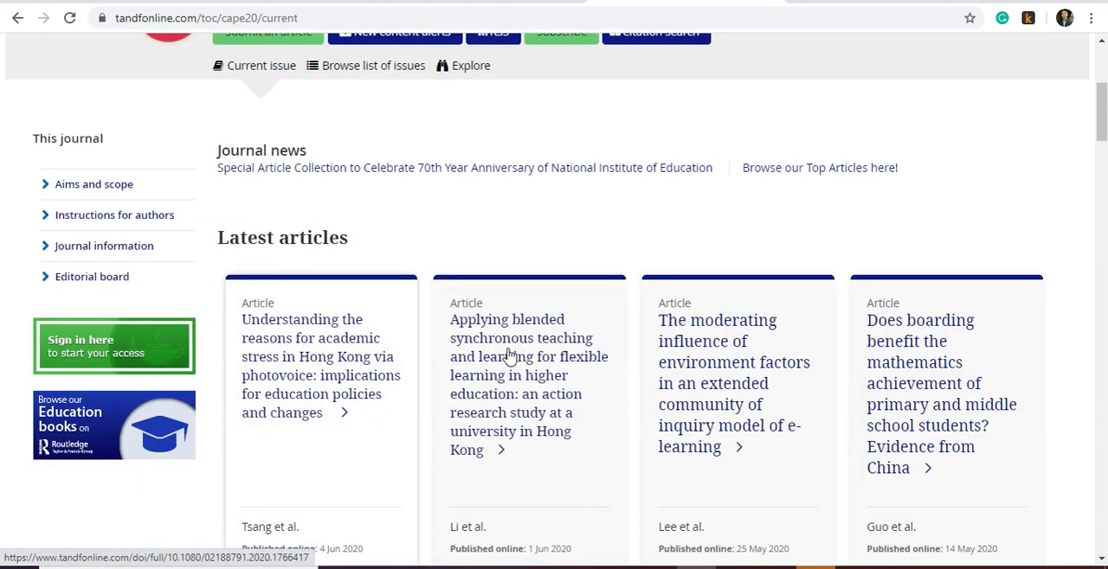
{"action": "right_click", "coordinate": [505, 350]}
{"action": "left_click", "coordinate": [541, 368]}
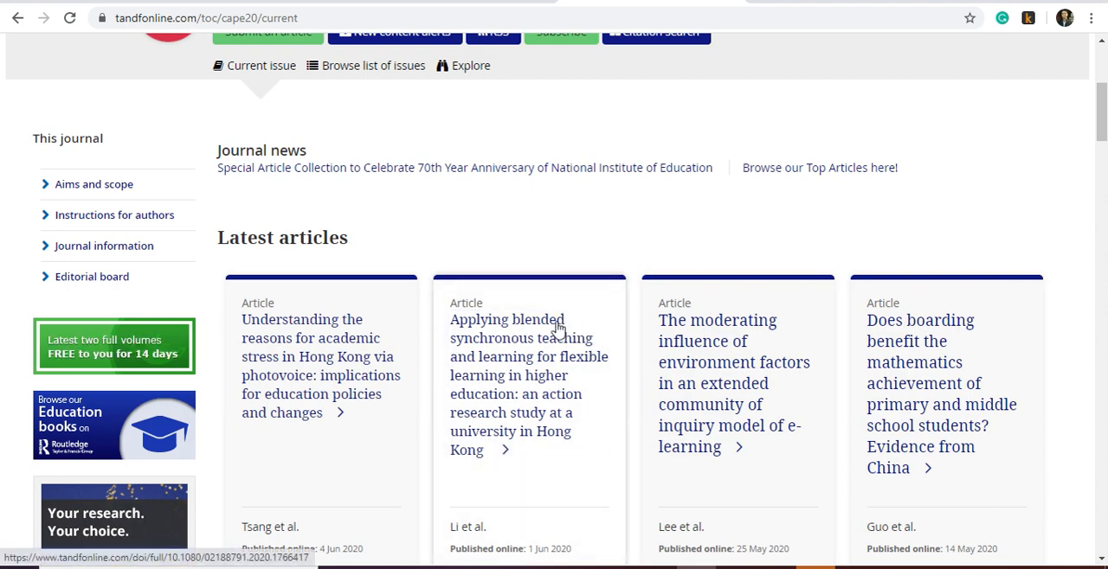
- Look over the journal page's latest articles and Volume 40 issue listing, and switch to the opened blended learning article
{"action": "scroll", "coordinate": [545, 346], "scroll_direction": "up", "scroll_amount": 1}
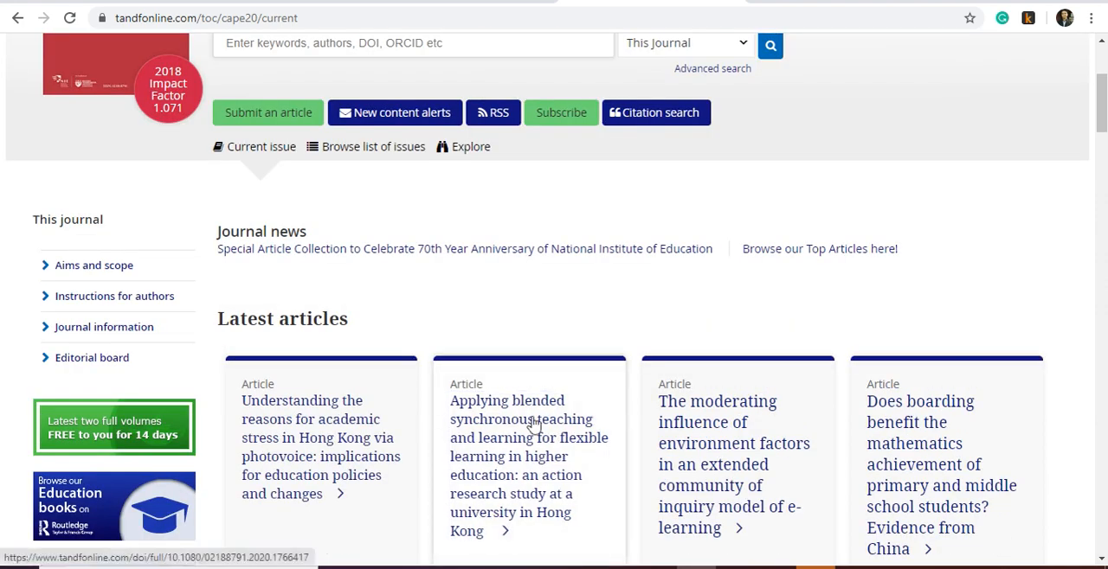
{"action": "scroll", "coordinate": [532, 414], "scroll_direction": "up", "scroll_amount": 1}
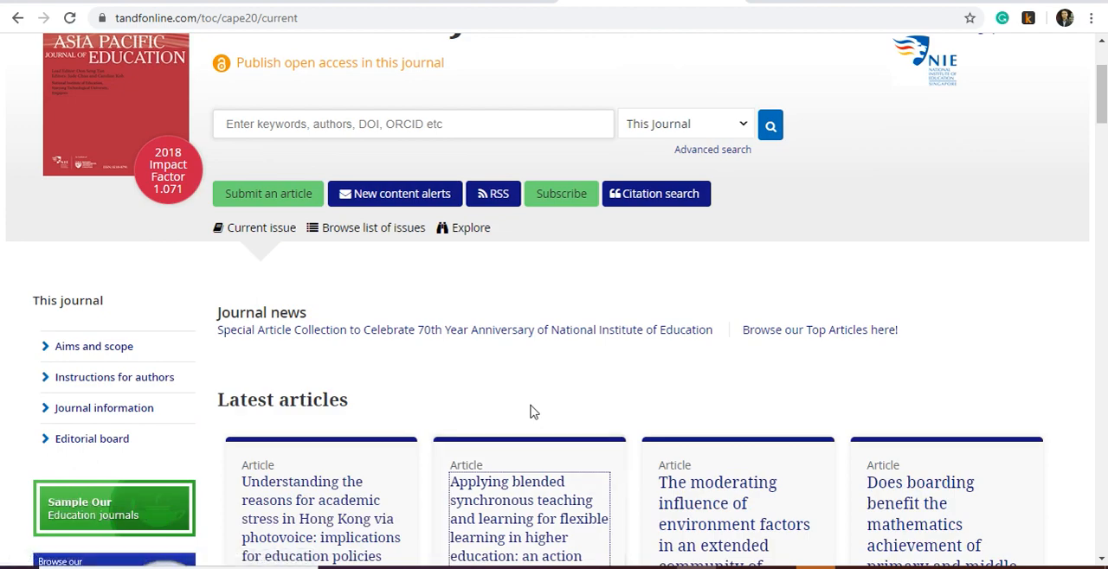
{"action": "scroll", "coordinate": [533, 414], "scroll_direction": "up", "scroll_amount": 1}
{"action": "scroll", "coordinate": [532, 413], "scroll_direction": "down", "scroll_amount": 2}
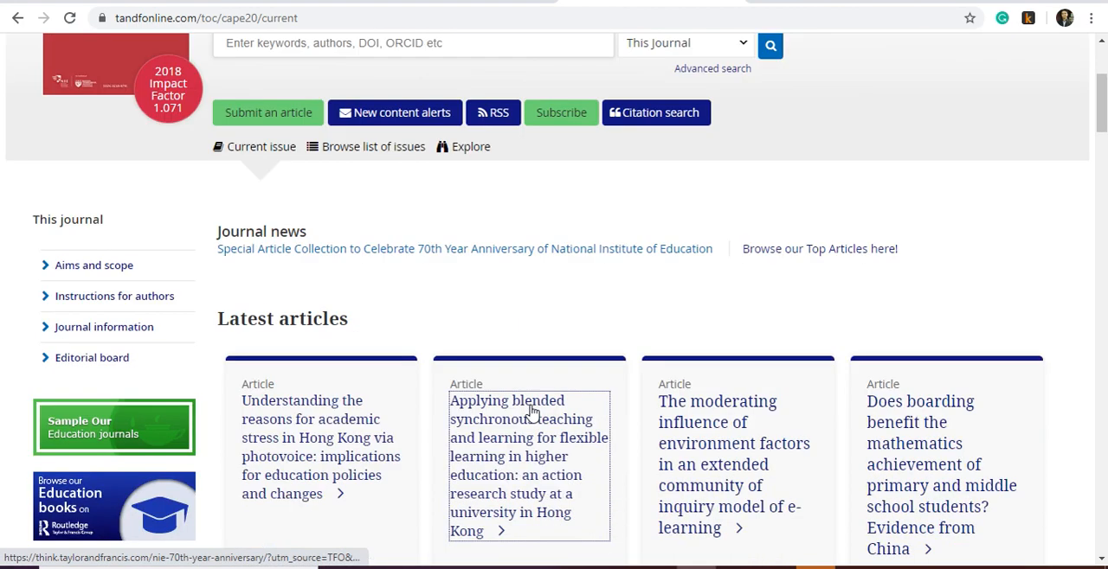
{"action": "left_click", "coordinate": [530, 433]}
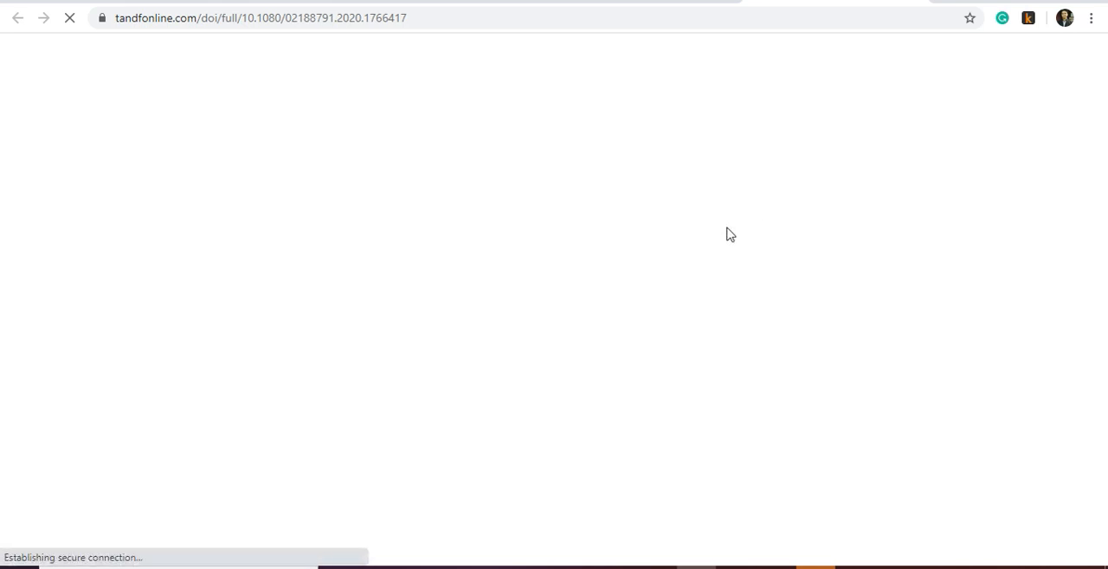
{"action": "key", "text": "alt+Left"}
{"action": "scroll", "coordinate": [630, 275], "scroll_direction": "down", "scroll_amount": 5}
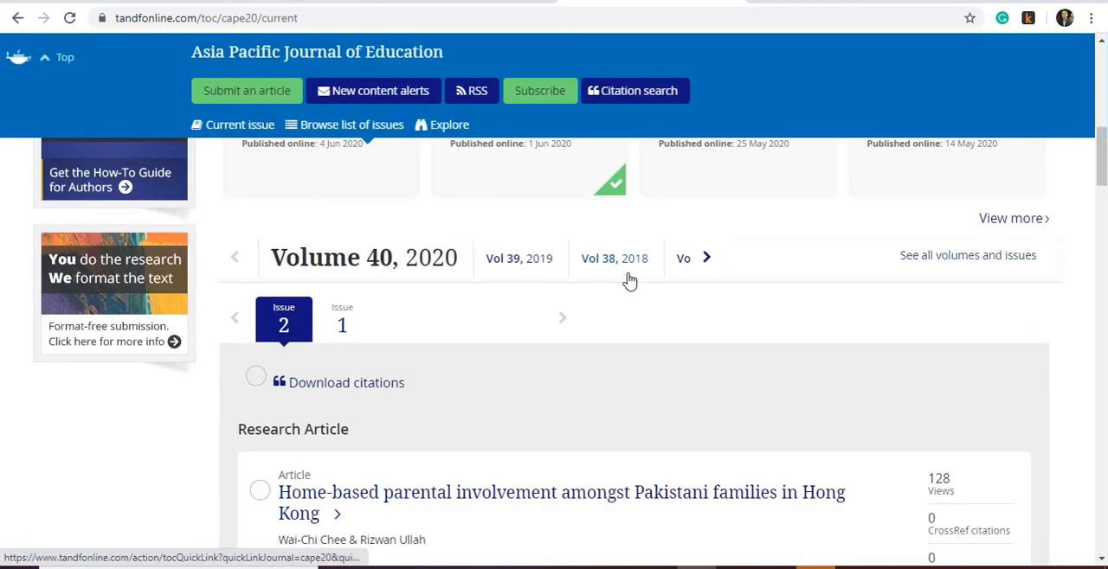
{"action": "key", "text": "Return"}
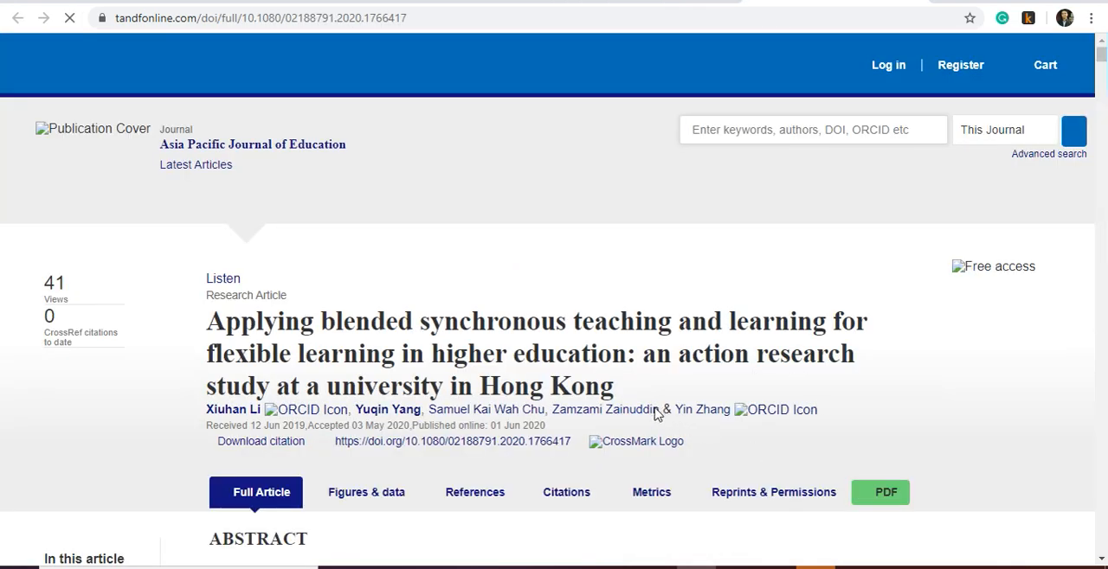
- Skim the blended synchronous learning article from the abstract through the literature review to the Table 2 section, and return to its beginning
{"action": "scroll", "coordinate": [644, 408], "scroll_direction": "down", "scroll_amount": 1}
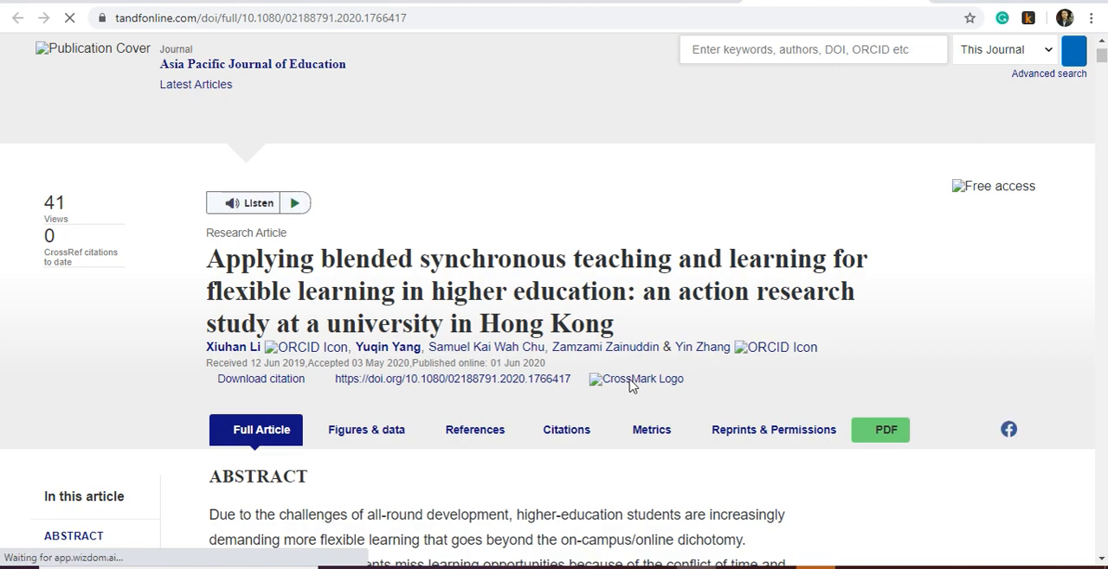
{"action": "scroll", "coordinate": [664, 386], "scroll_direction": "down", "scroll_amount": 2}
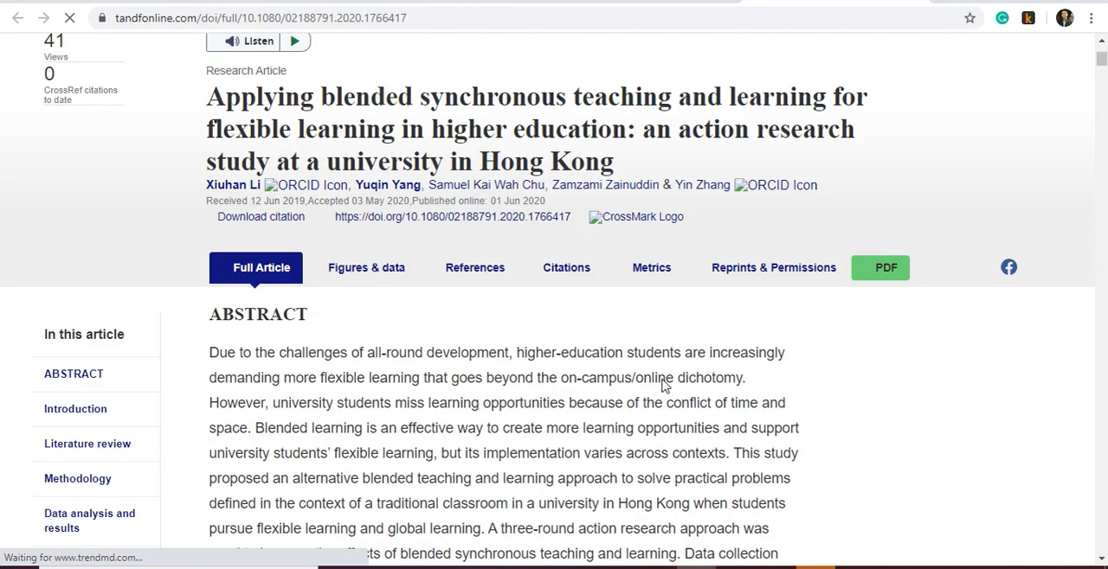
{"action": "scroll", "coordinate": [663, 386], "scroll_direction": "down", "scroll_amount": 10}
{"action": "scroll", "coordinate": [658, 382], "scroll_direction": "down", "scroll_amount": 6}
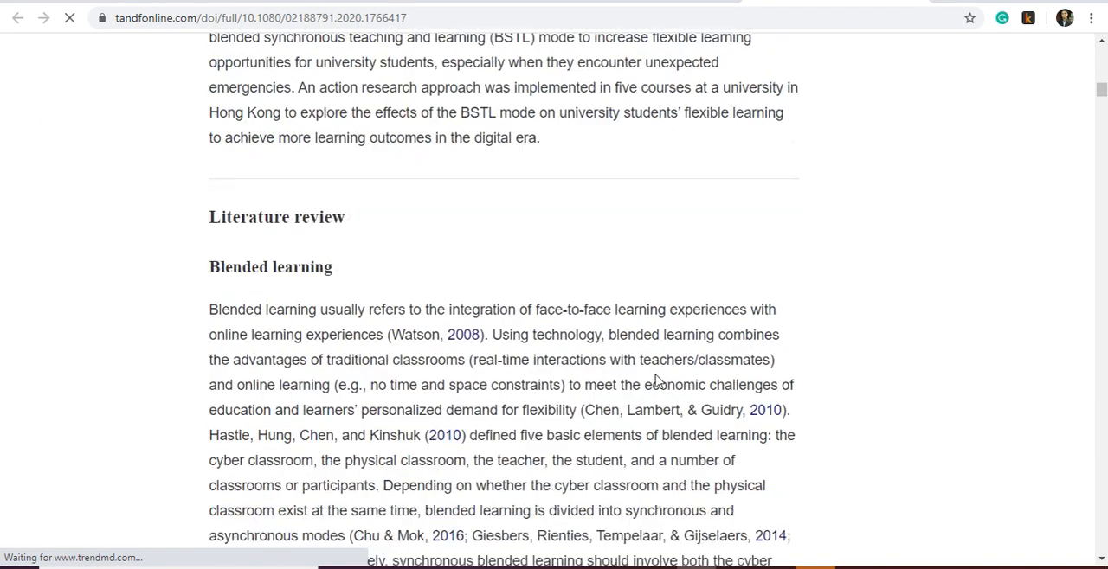
{"action": "scroll", "coordinate": [946, 272], "scroll_direction": "down", "scroll_amount": 15}
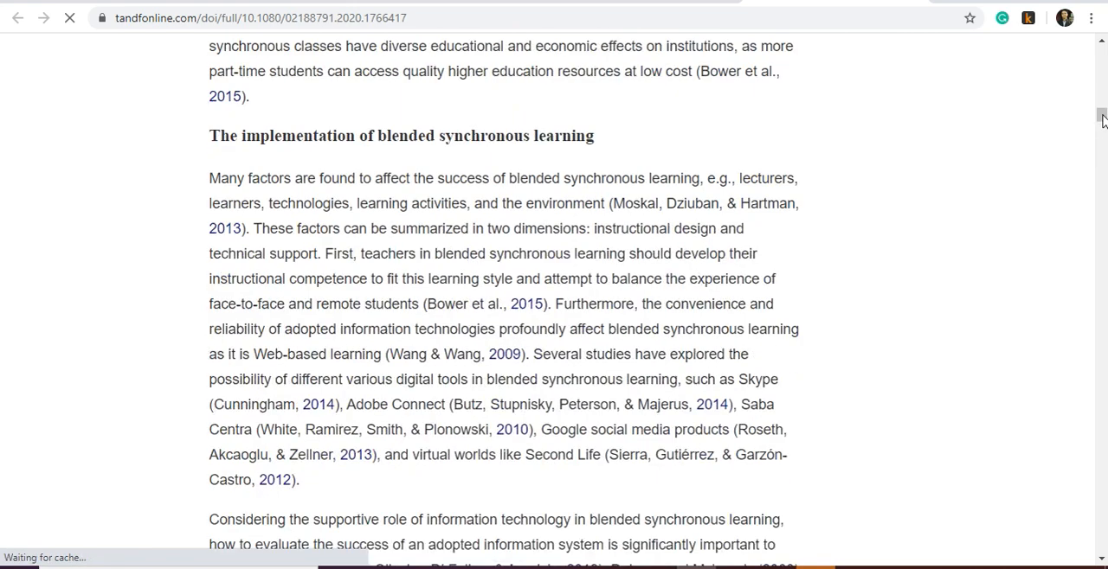
{"action": "left_click_drag", "start_coordinate": [1102, 121], "coordinate": [1085, 177]}
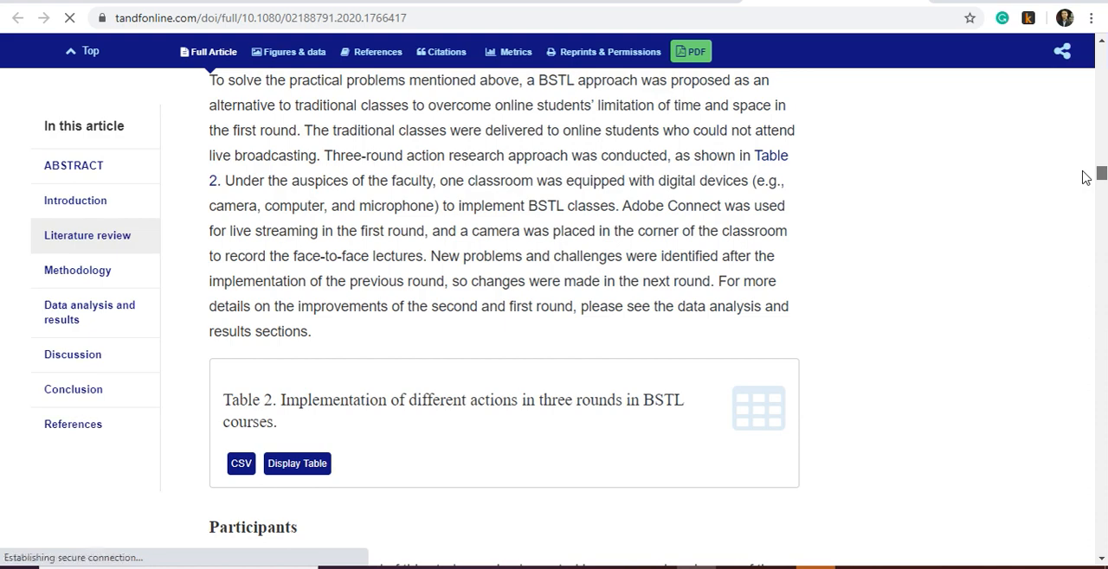
{"action": "left_click_drag", "start_coordinate": [1085, 177], "coordinate": [1100, 59]}
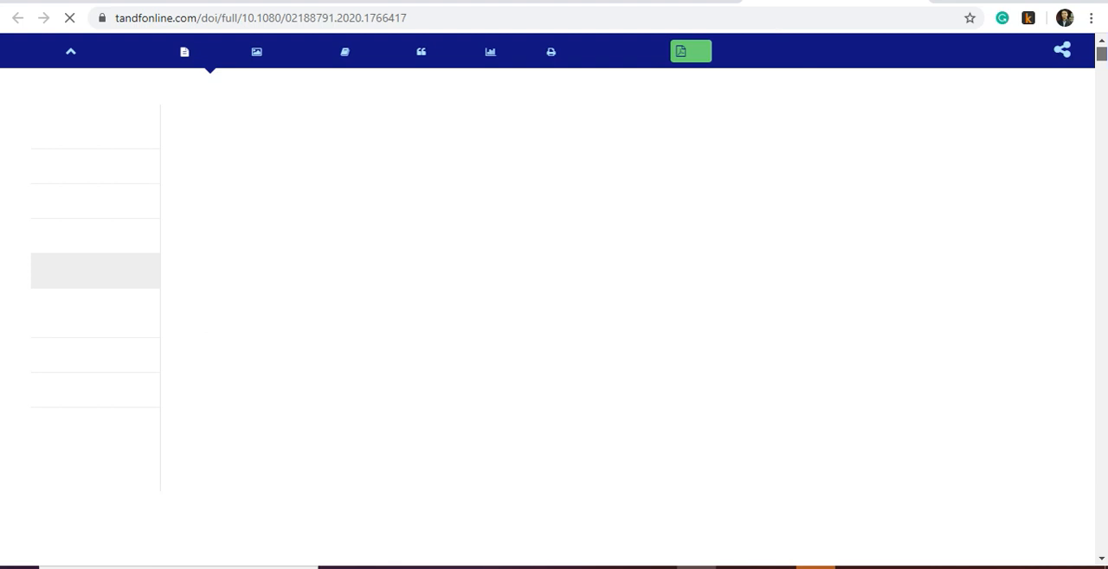
- Return to the Asia Pacific Journal of Education page and open its article submission site
{"action": "left_click", "coordinate": [662, 2]}
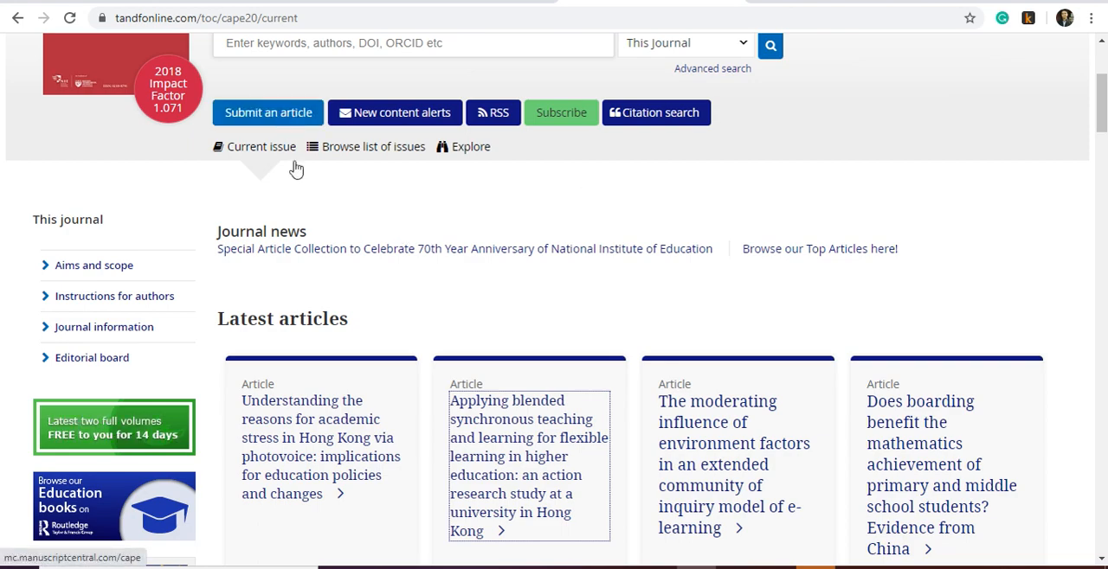
{"action": "scroll", "coordinate": [296, 170], "scroll_direction": "up", "scroll_amount": 3}
{"action": "left_click", "coordinate": [265, 363]}
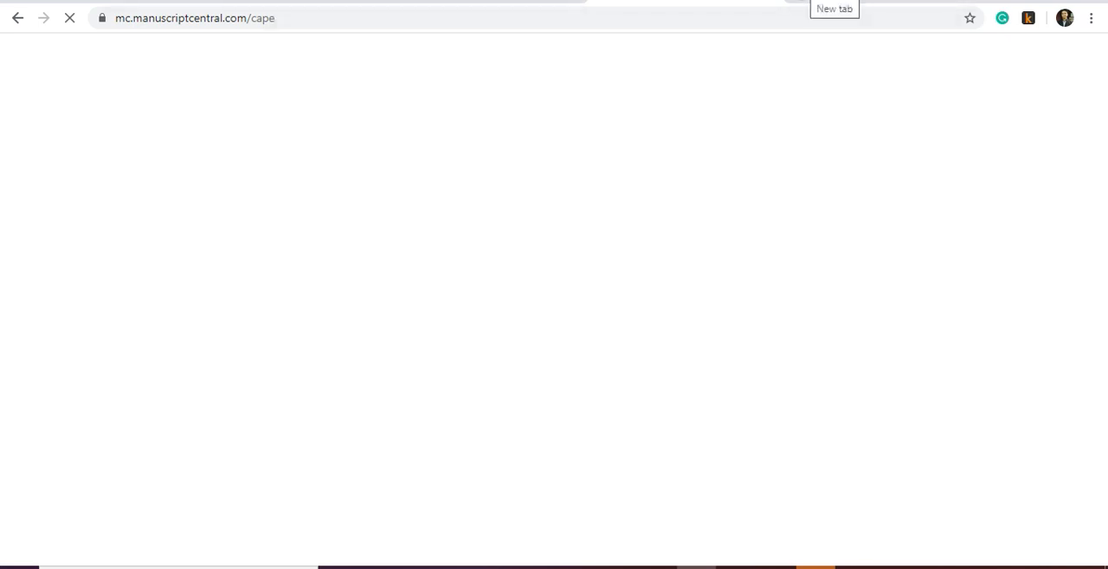
- Open the Scimago Journal & Country Rank site, scimagojr.com, in a new tab
{"action": "left_click", "coordinate": [807, 2]}
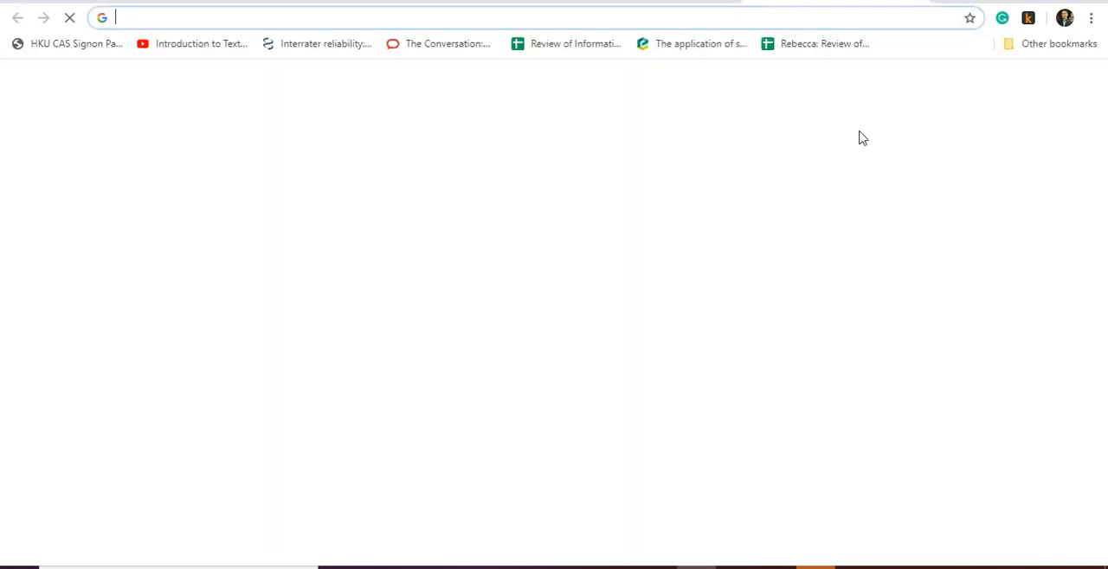
{"action": "key", "text": "ctrl+l"}
{"action": "type", "text": "scim"}
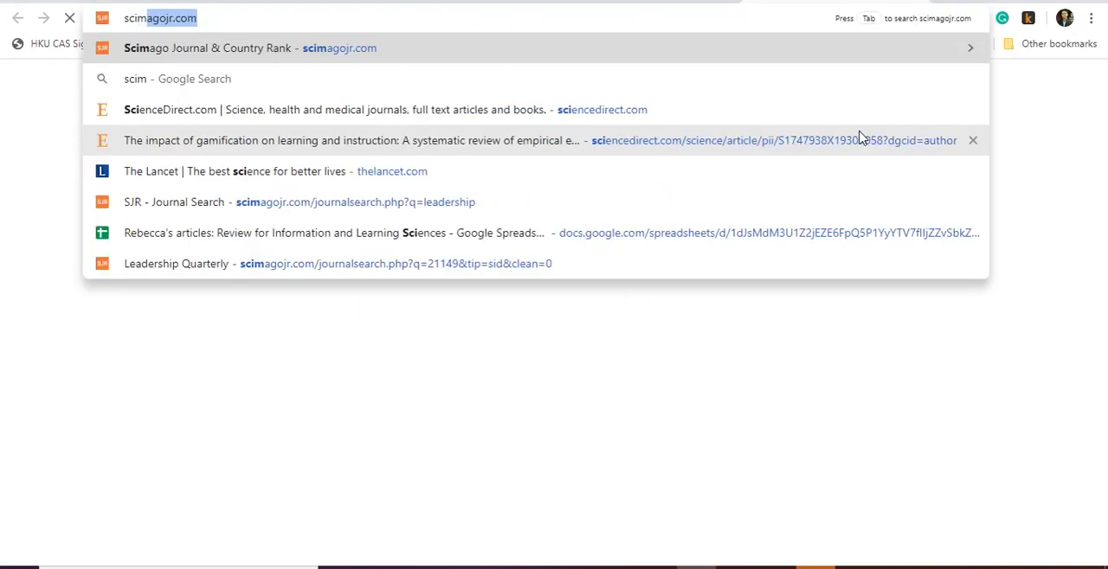
{"action": "key", "text": "Return"}
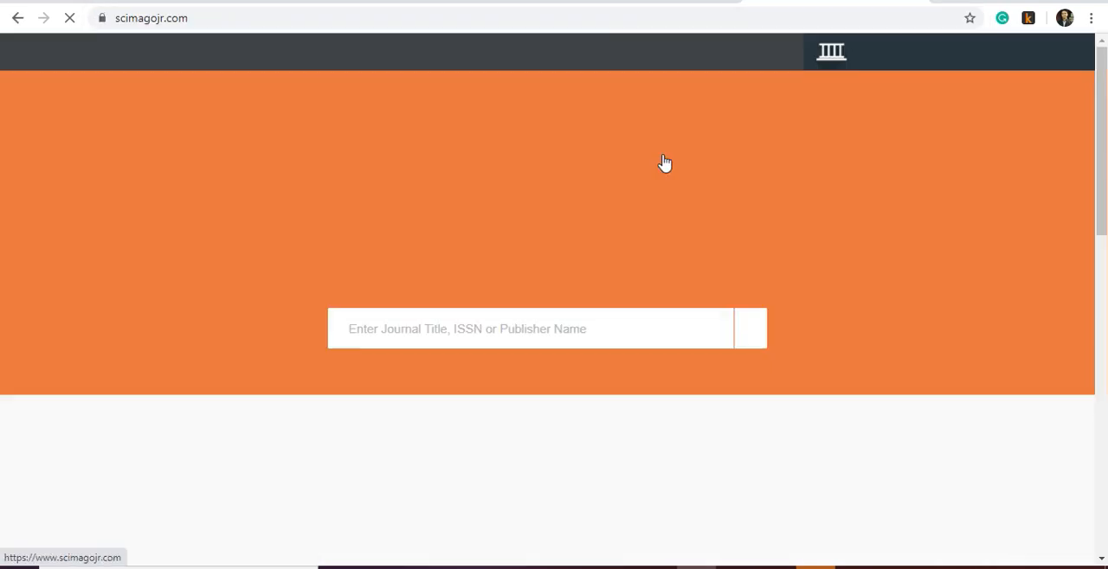
- Search Scimago for "asia pacific journal of education" and open the Routledge journal Asia Pacific Journal of Education from the results
{"action": "left_click", "coordinate": [460, 329]}
{"action": "type", "text": "asia pacific journal of education"}
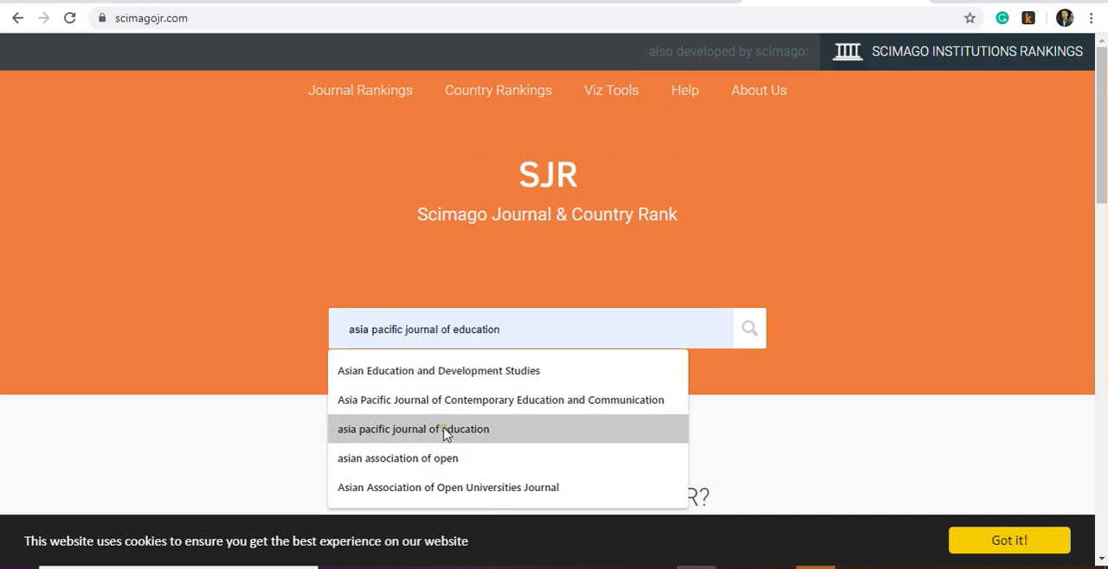
{"action": "left_click", "coordinate": [443, 430]}
{"action": "left_click", "coordinate": [756, 334]}
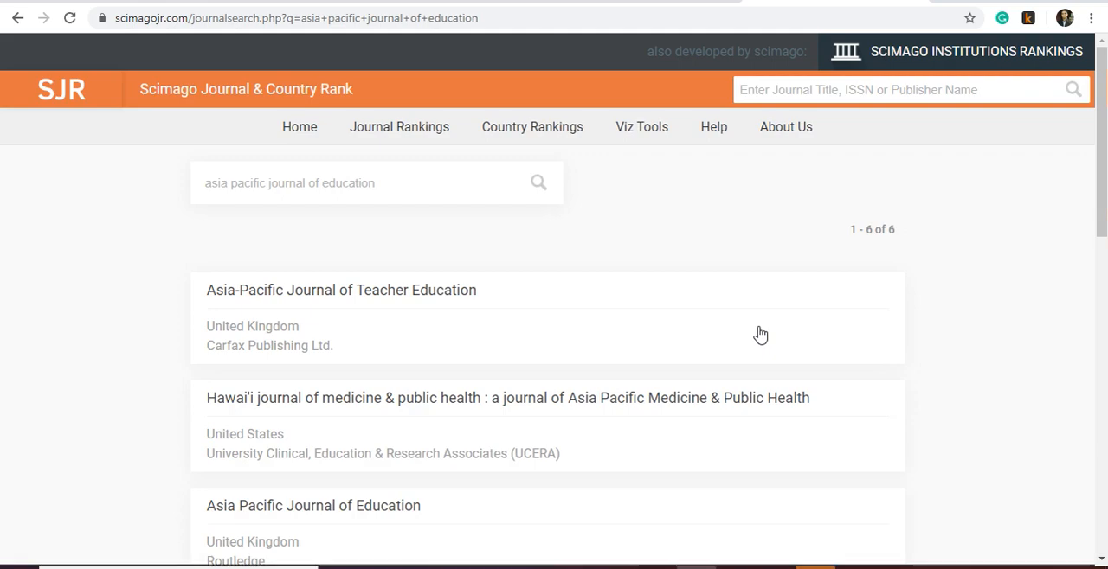
{"action": "scroll", "coordinate": [585, 239], "scroll_direction": "down", "scroll_amount": 2}
{"action": "scroll", "coordinate": [583, 236], "scroll_direction": "down", "scroll_amount": 1}
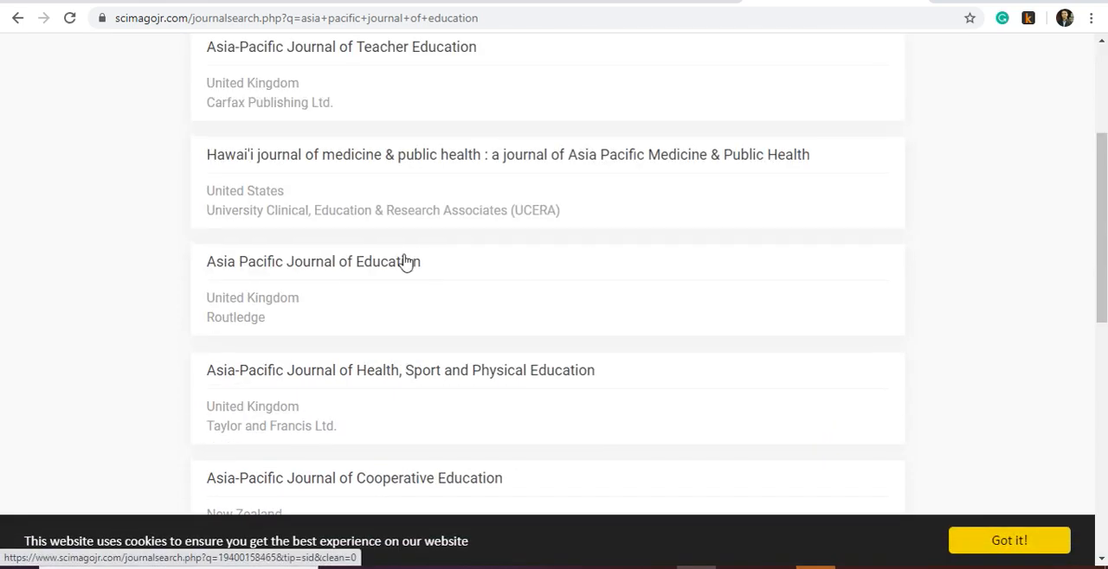
{"action": "left_click", "coordinate": [403, 265]}
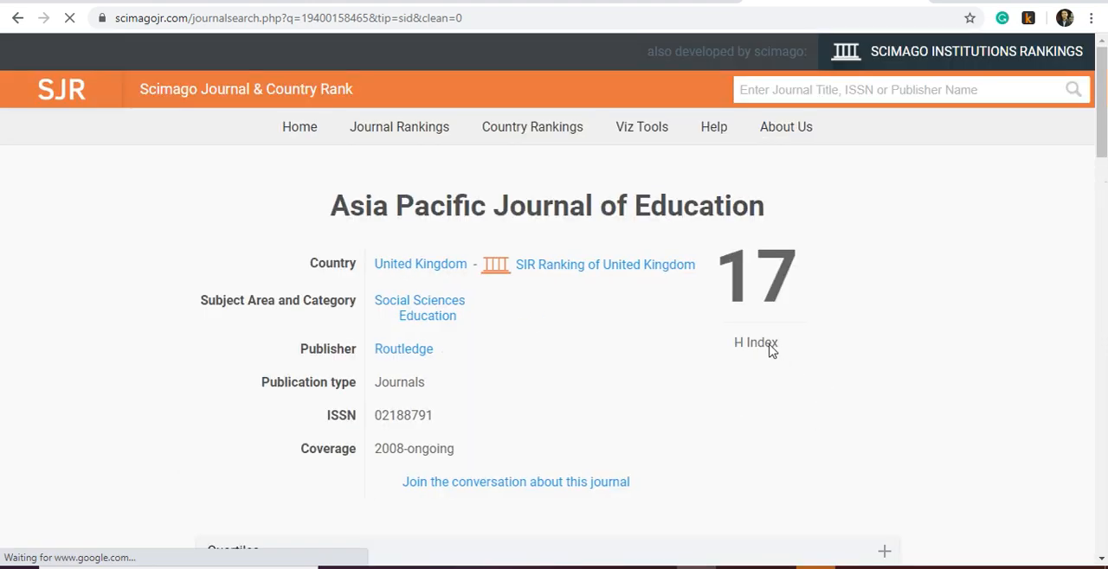
- Examine the journal's citation charts and its quartile and SJR widget, and return to the manuscript submission site
{"action": "scroll", "coordinate": [750, 398], "scroll_direction": "down", "scroll_amount": 10}
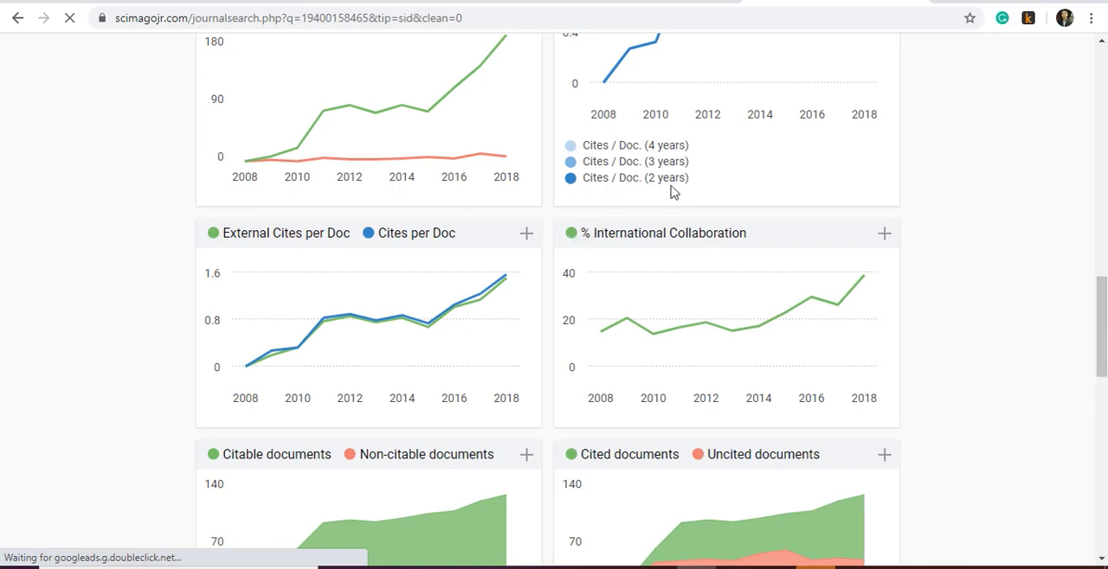
{"action": "scroll", "coordinate": [674, 192], "scroll_direction": "down", "scroll_amount": 10}
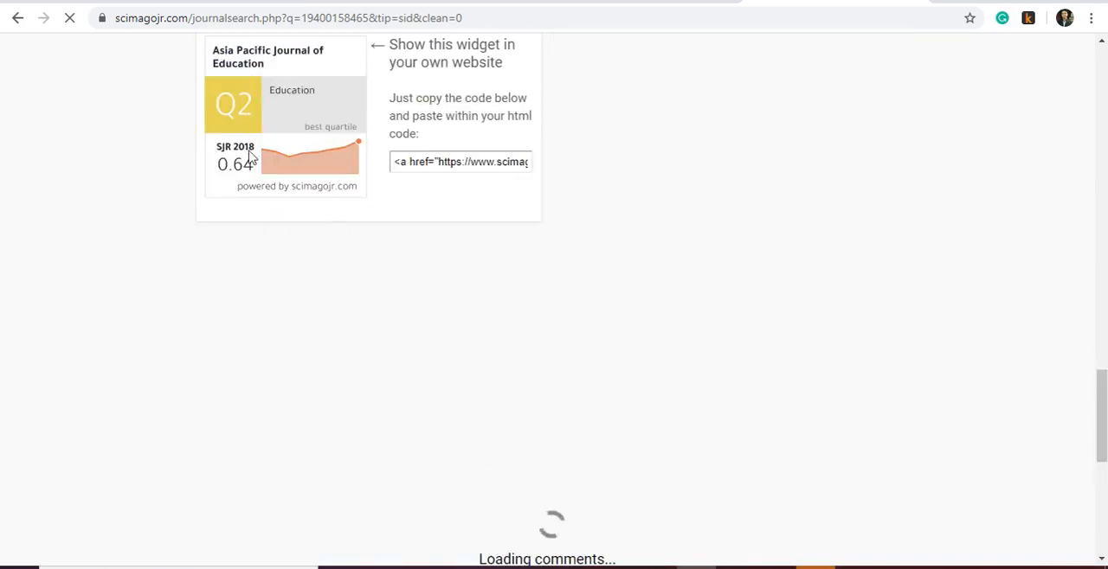
{"action": "scroll", "coordinate": [253, 169], "scroll_direction": "up", "scroll_amount": 2}
{"action": "scroll", "coordinate": [229, 287], "scroll_direction": "up", "scroll_amount": 1}
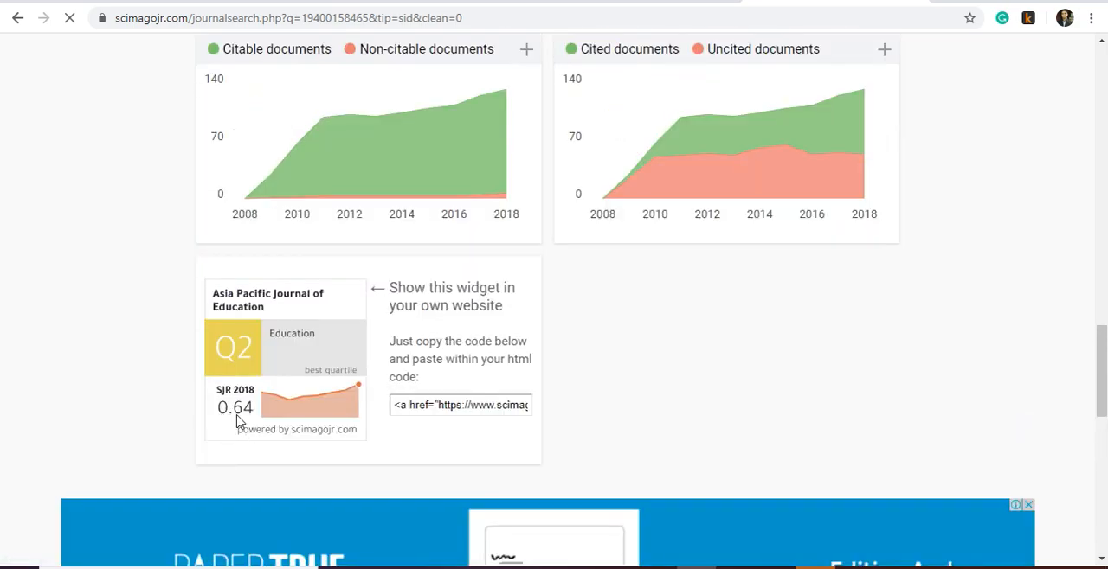
{"action": "scroll", "coordinate": [679, 476], "scroll_direction": "up", "scroll_amount": 10}
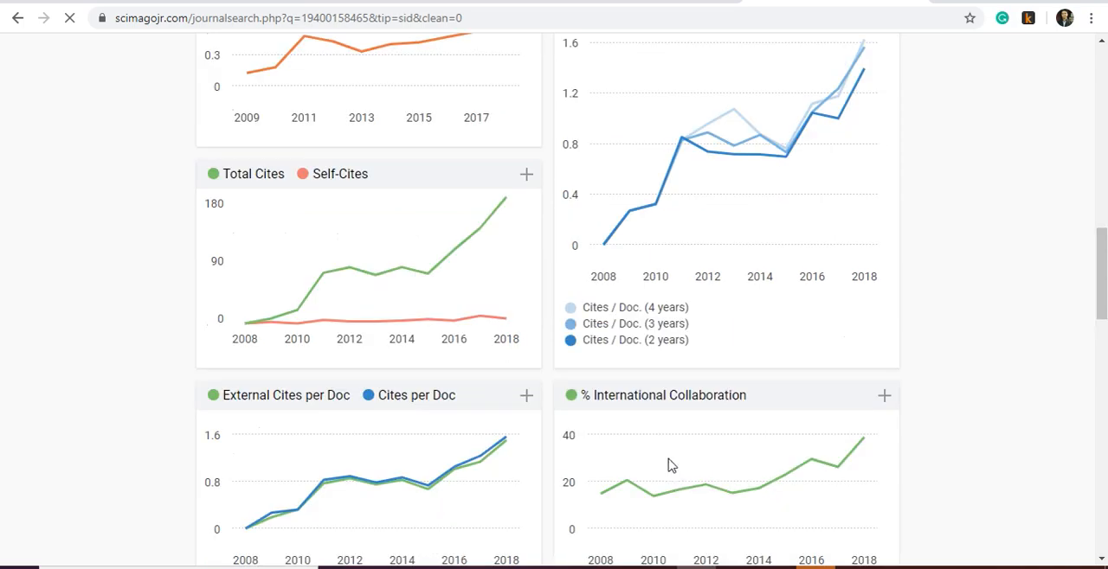
{"action": "mouse_move", "coordinate": [508, 270]}
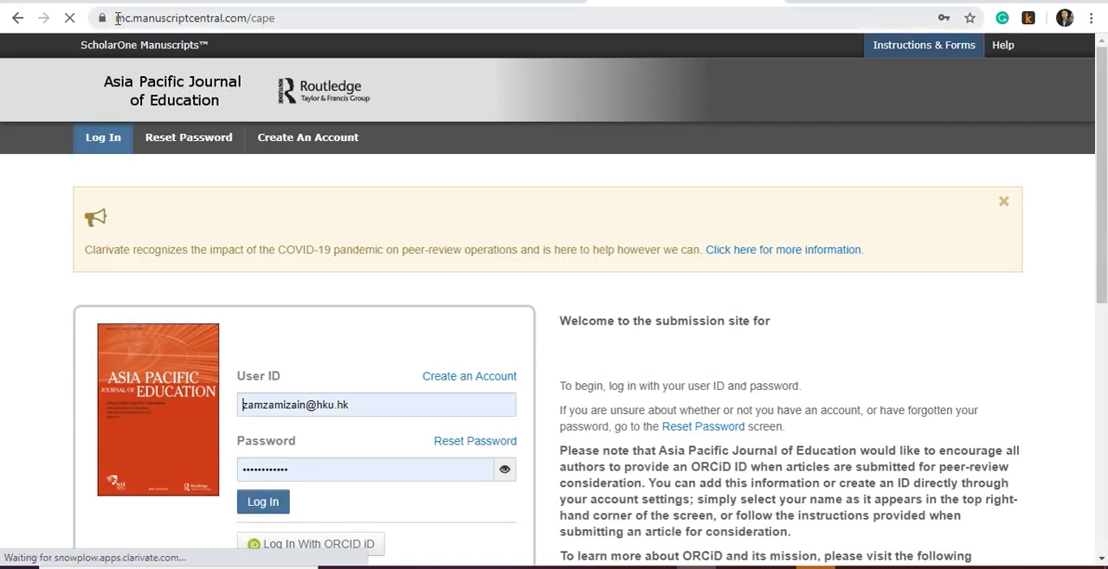
- Examine the submission site's base address and journal code, and try replacing the code cape with "ot"
{"action": "left_click_drag", "start_coordinate": [118, 18], "coordinate": [245, 32]}
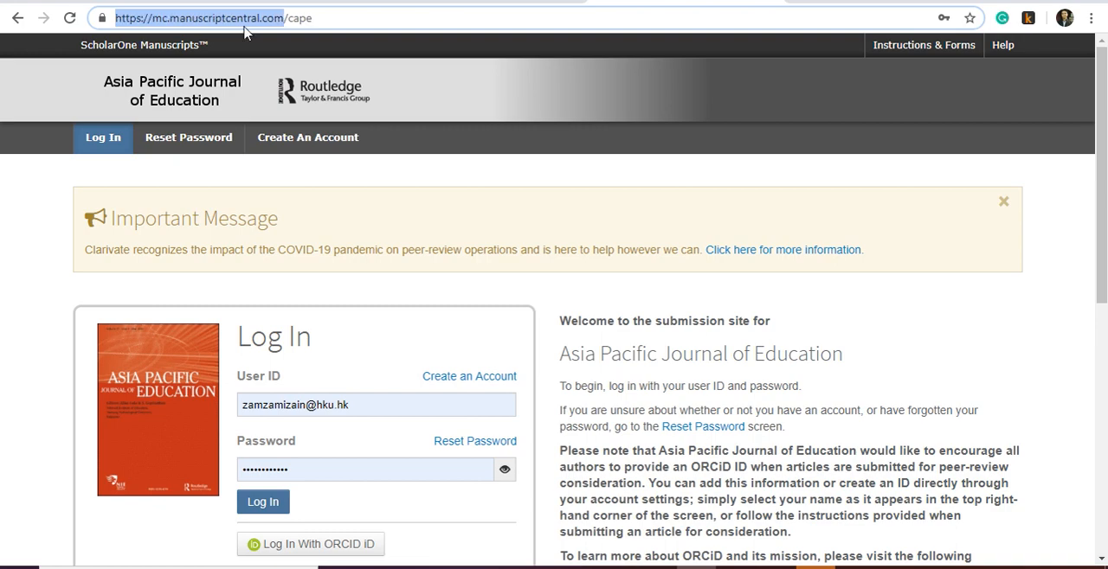
{"action": "left_click", "coordinate": [284, 21]}
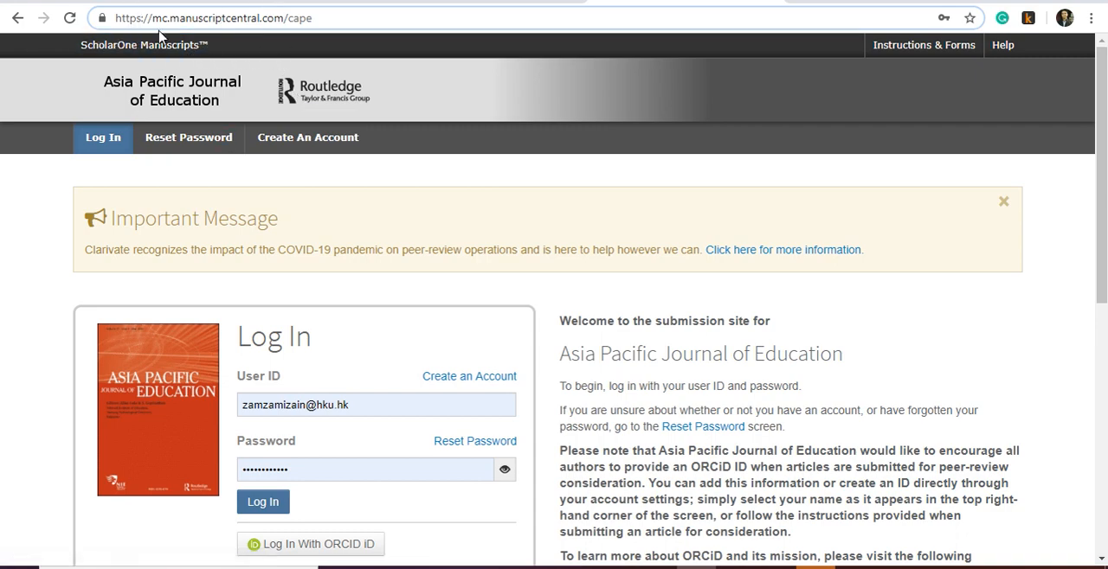
{"action": "left_click_drag", "start_coordinate": [288, 24], "coordinate": [321, 26]}
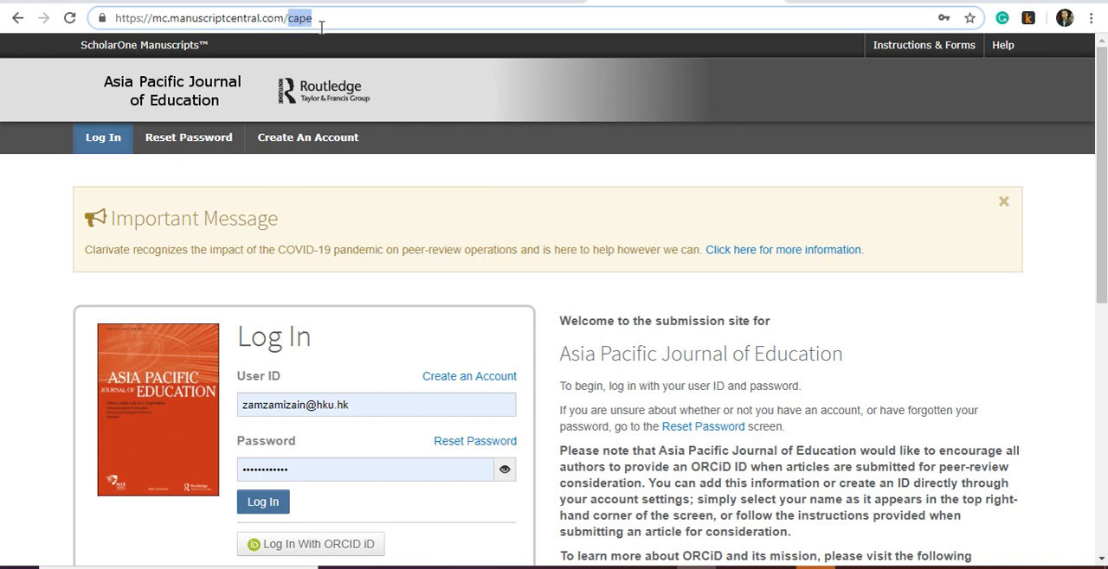
{"action": "type", "text": "ot"}
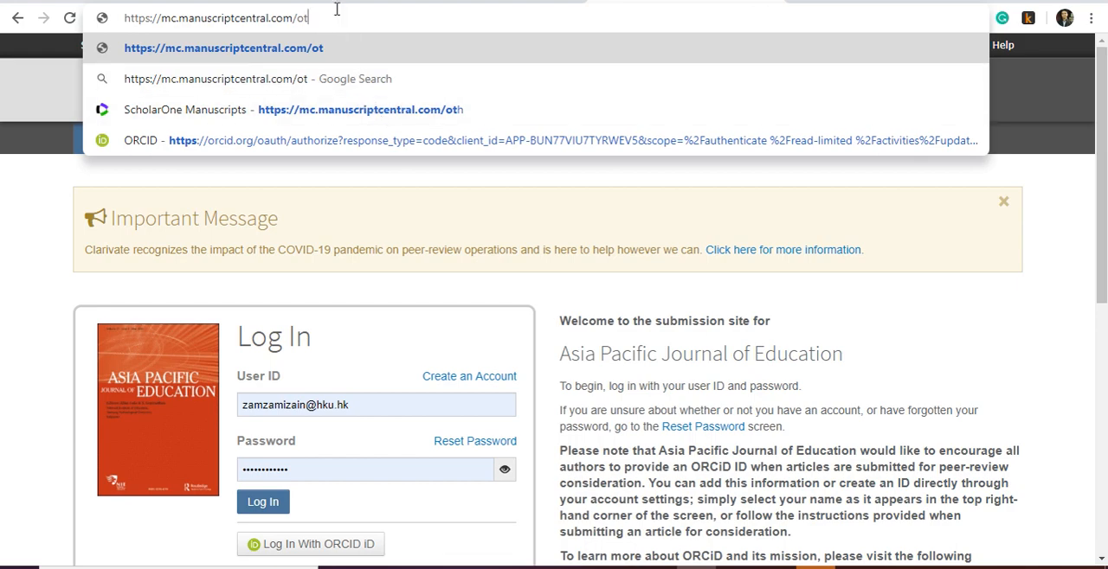
{"action": "key", "text": "BackSpace"}
{"action": "key", "text": "BackSpace"}
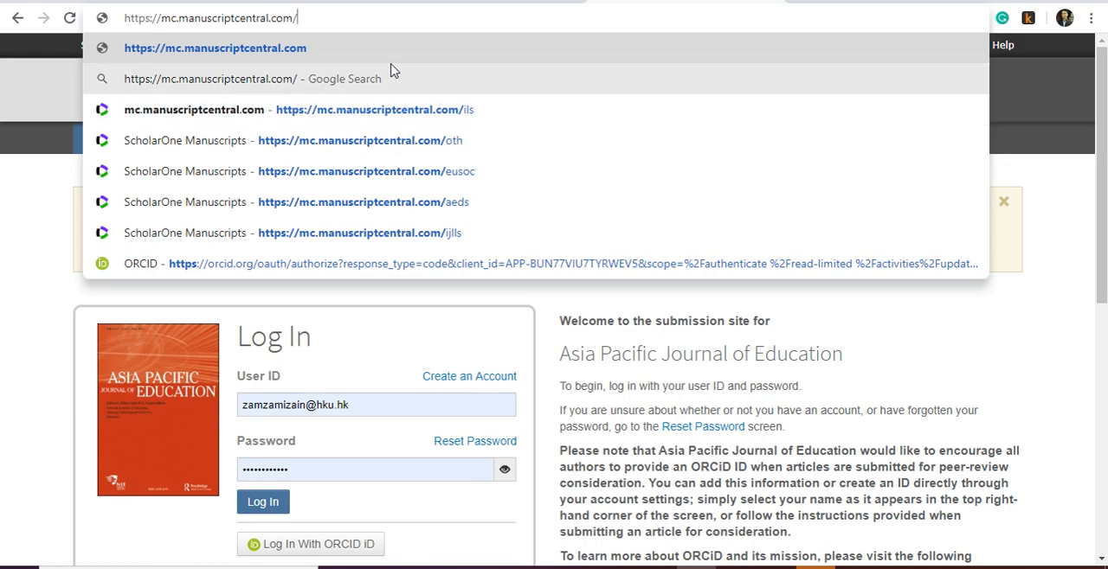
{"action": "type", "text": "ils"}
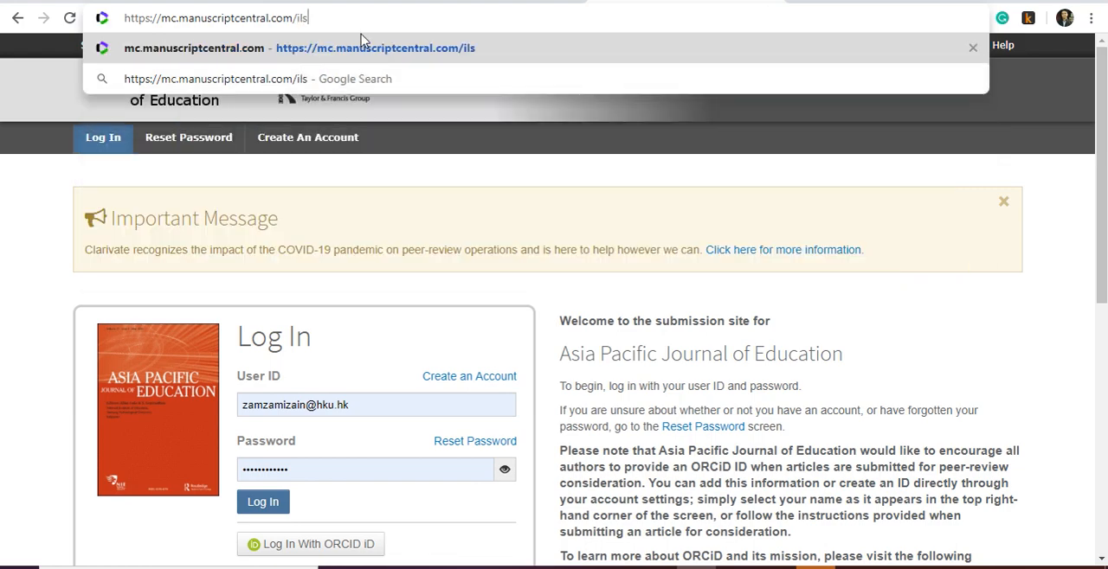
{"action": "key", "text": "BackSpace"}
{"action": "key", "text": "BackSpace"}
{"action": "key", "text": "BackSpace"}
{"action": "key", "text": "BackSpace"}
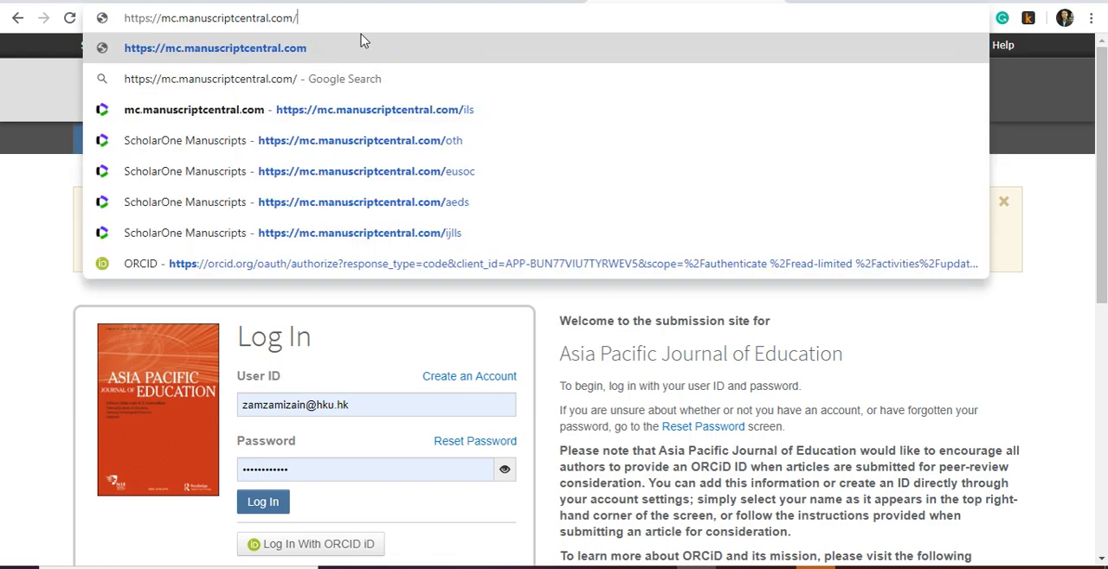
{"action": "key", "text": "Return"}
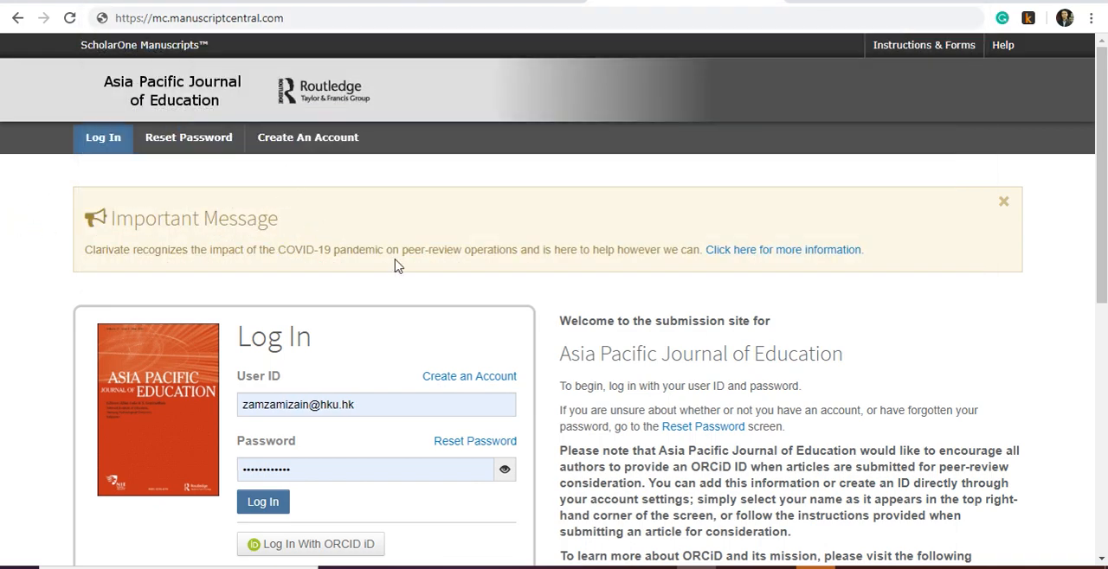
- Log in to the Asia Pacific Journal of Education submission site with the prefilled user ID and password
{"action": "scroll", "coordinate": [396, 266], "scroll_direction": "down", "scroll_amount": 1}
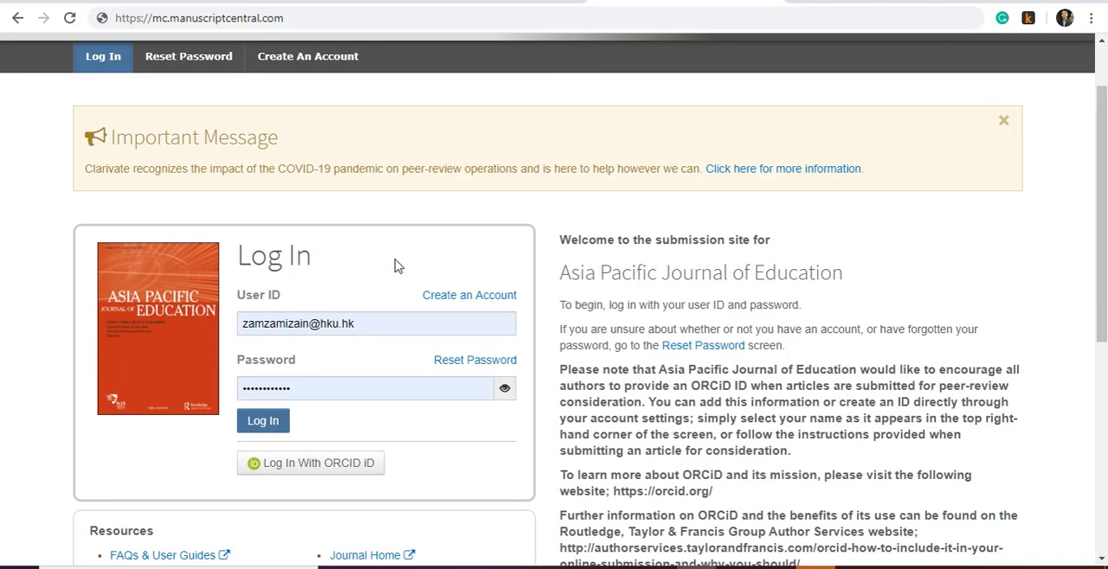
{"action": "scroll", "coordinate": [364, 249], "scroll_direction": "up", "scroll_amount": 1}
{"action": "scroll", "coordinate": [356, 259], "scroll_direction": "down", "scroll_amount": 2}
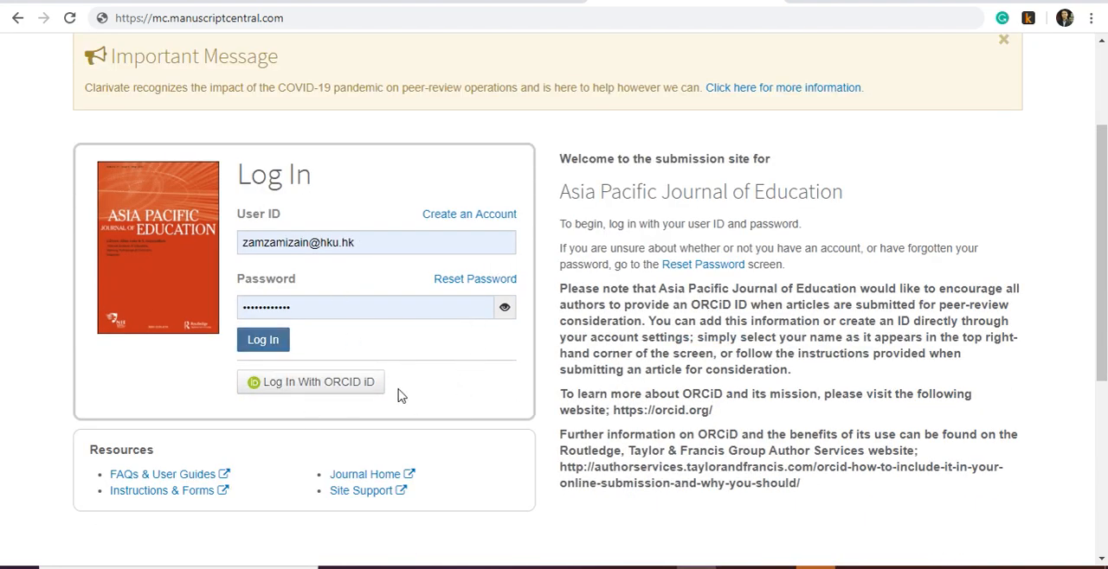
{"action": "left_click", "coordinate": [266, 343]}
{"action": "left_click", "coordinate": [282, 342]}
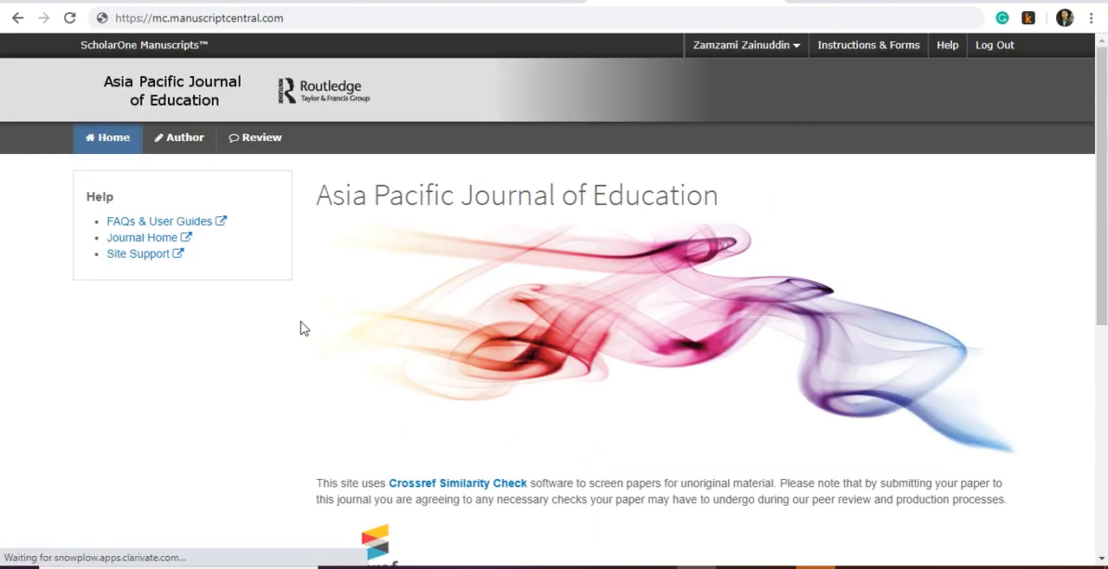
- Open the Author Dashboard and begin a new submission using the Traditional Submission method
{"action": "left_click", "coordinate": [183, 138]}
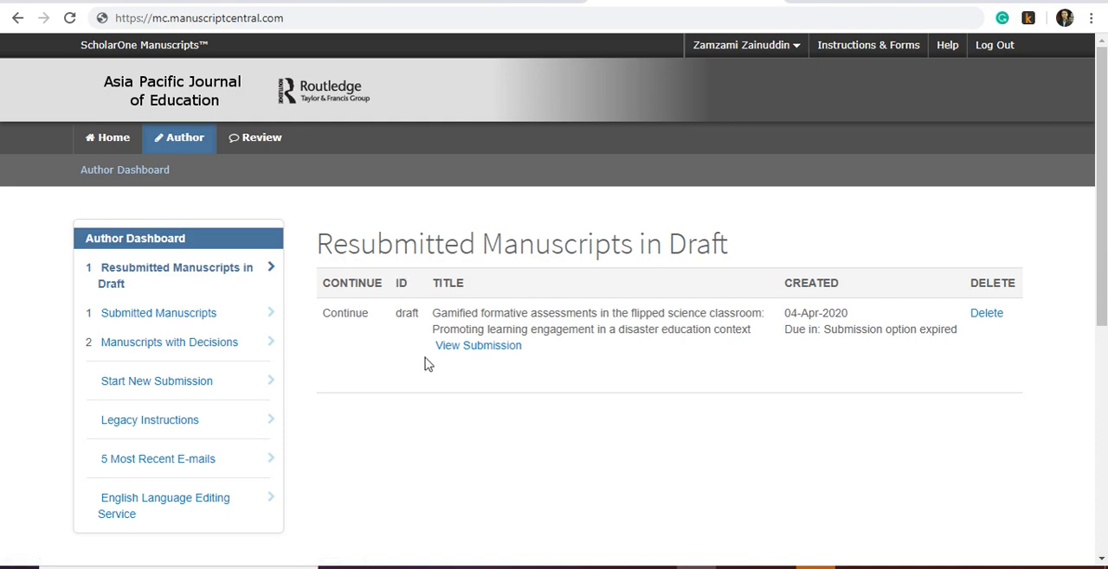
{"action": "scroll", "coordinate": [424, 365], "scroll_direction": "down", "scroll_amount": 1}
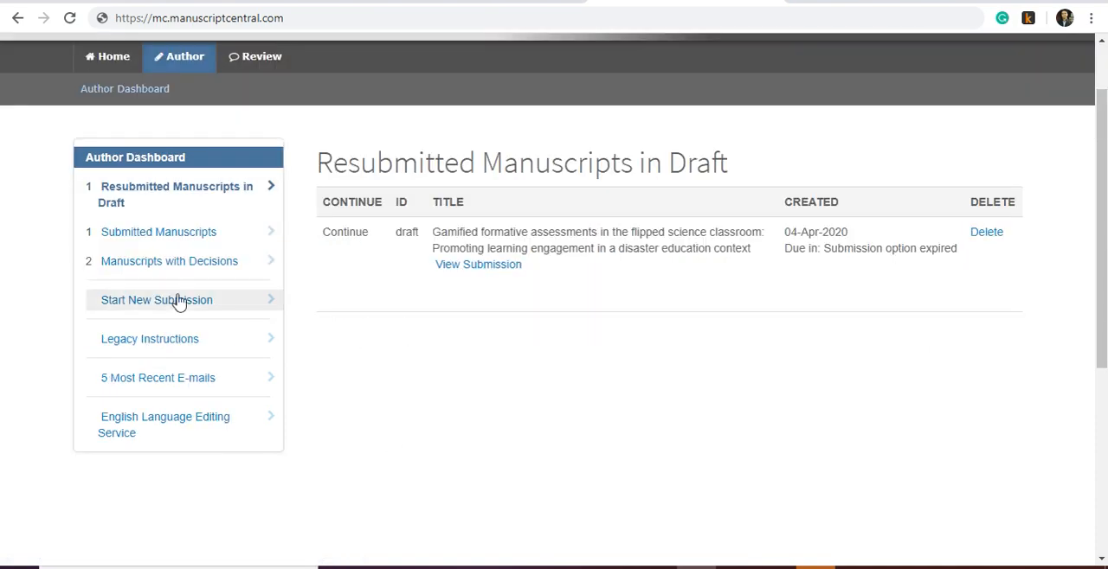
{"action": "left_click", "coordinate": [164, 310]}
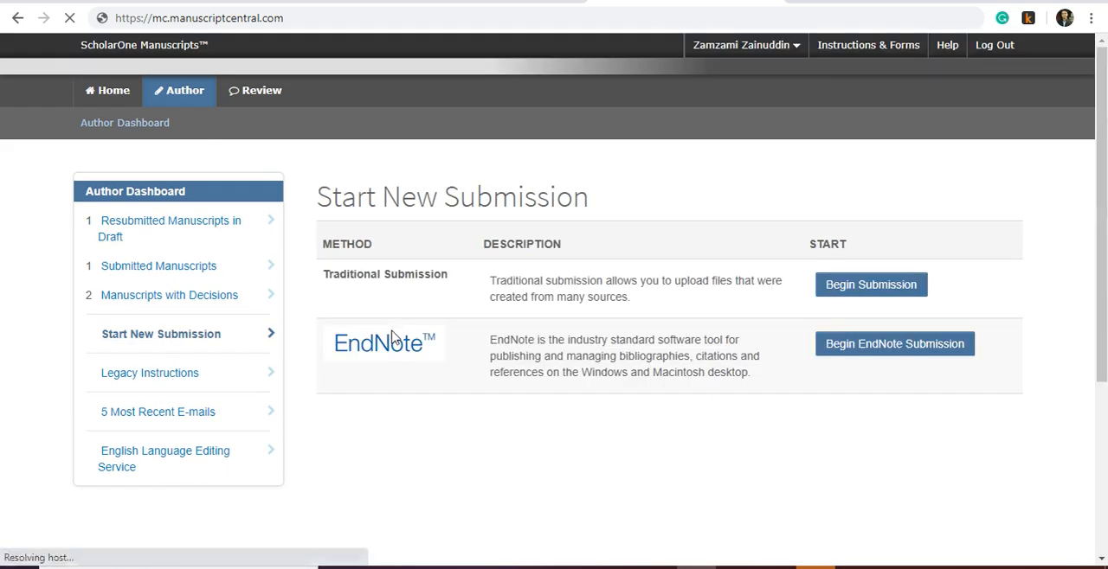
{"action": "scroll", "coordinate": [552, 442], "scroll_direction": "down", "scroll_amount": 1}
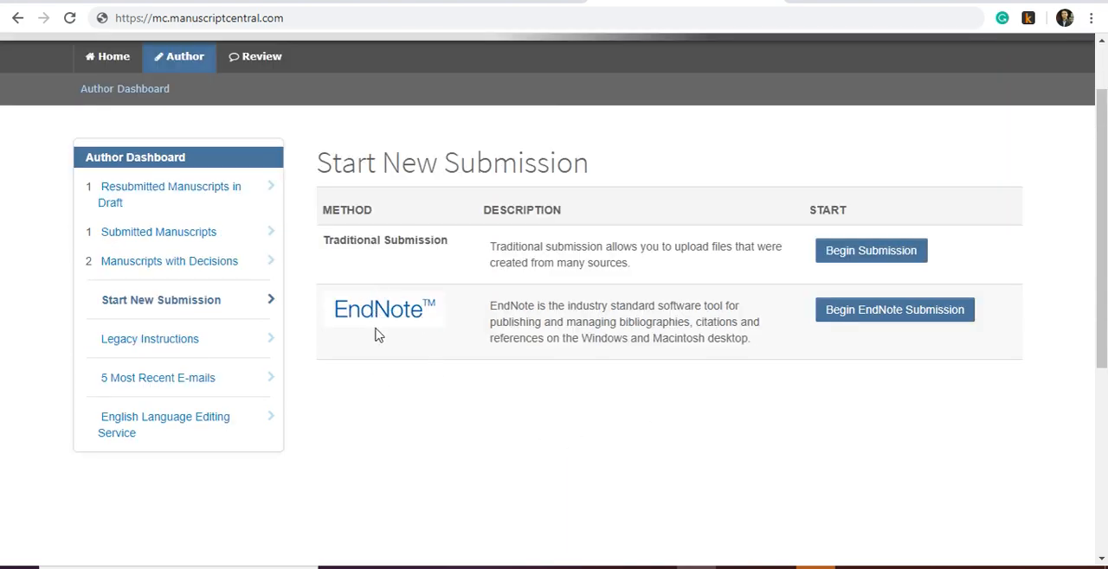
{"action": "left_click", "coordinate": [871, 252]}
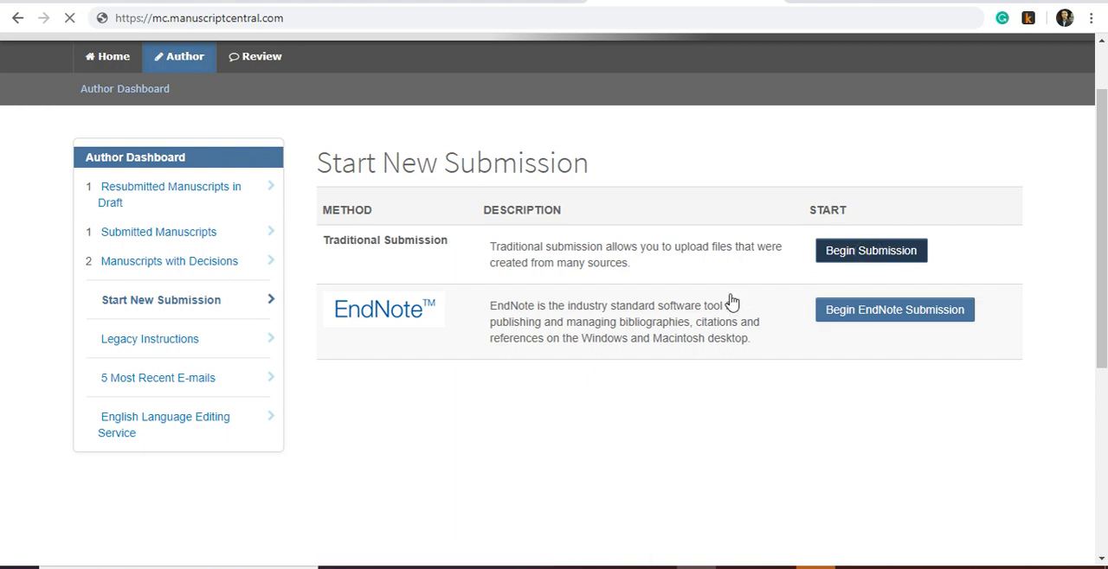
- Choose Special Issue as the manuscript type, and change the type to Original Article
{"action": "scroll", "coordinate": [643, 321], "scroll_direction": "down", "scroll_amount": 2}
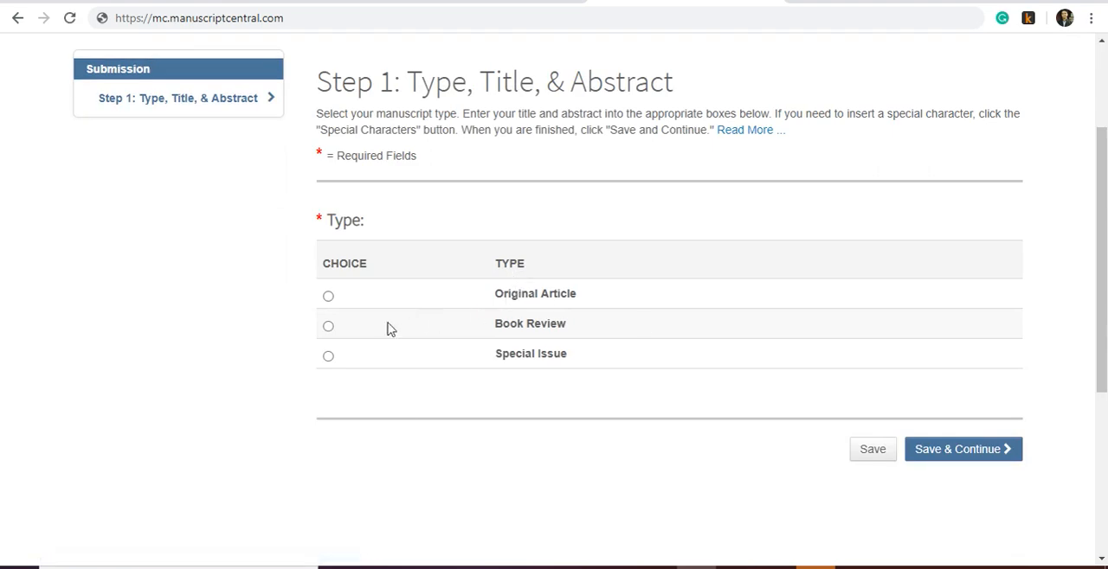
{"action": "left_click", "coordinate": [329, 357]}
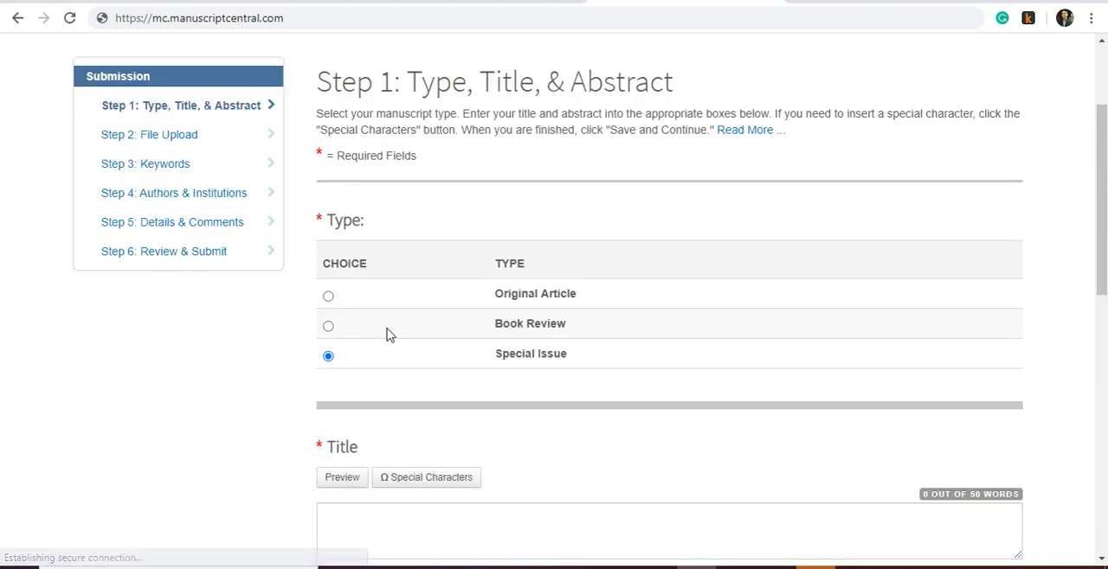
{"action": "left_click", "coordinate": [329, 298]}
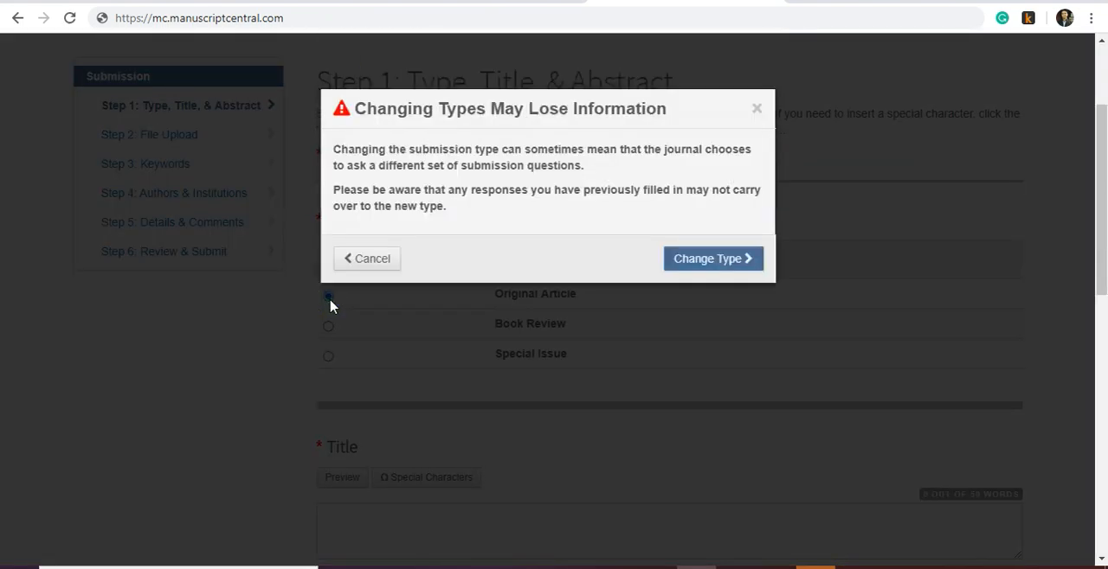
{"action": "left_click", "coordinate": [705, 269]}
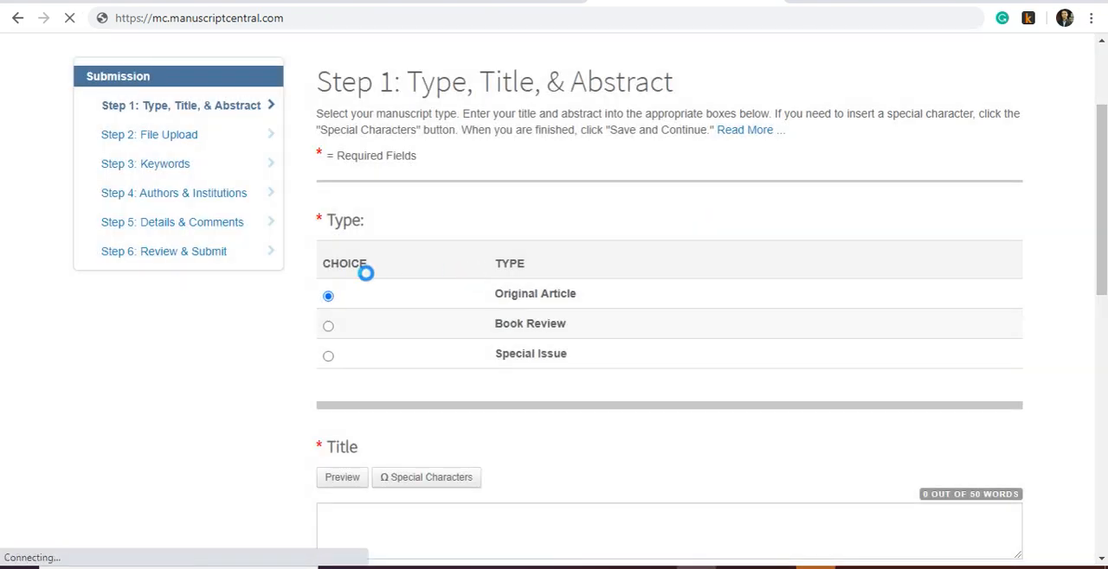
- Place the cursor in the submission's Title field, and open the Word document Anynymous from the CAPE folder
{"action": "scroll", "coordinate": [437, 322], "scroll_direction": "down", "scroll_amount": 3}
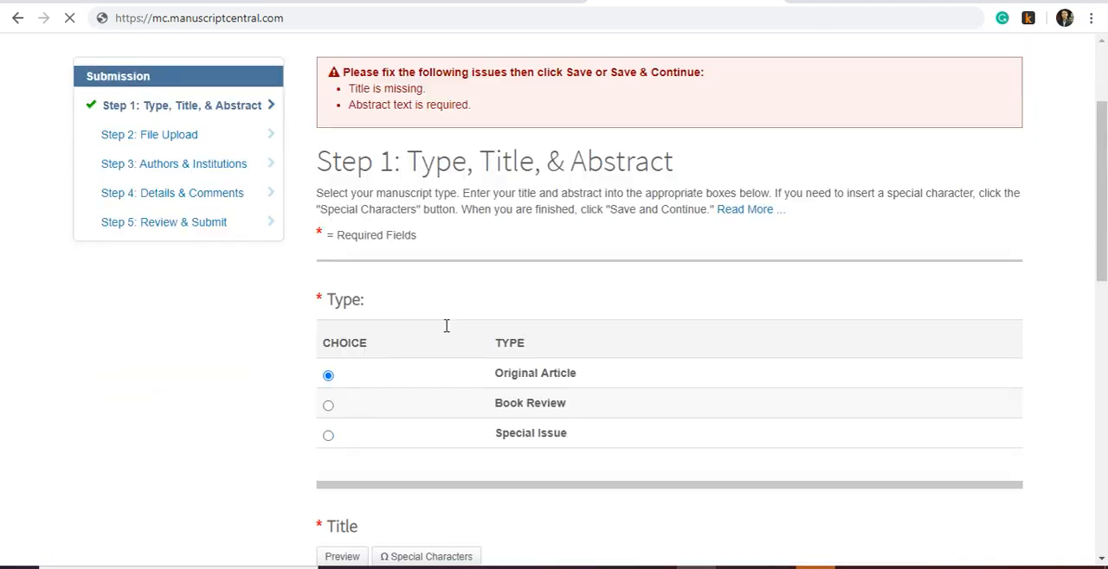
{"action": "scroll", "coordinate": [446, 333], "scroll_direction": "down", "scroll_amount": 3}
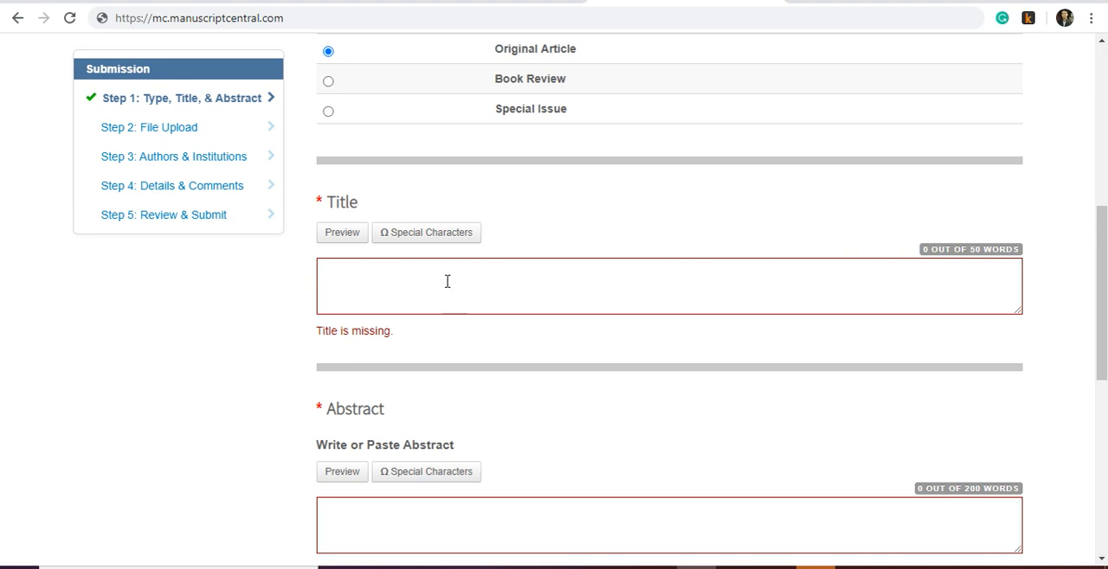
{"action": "left_click", "coordinate": [448, 281]}
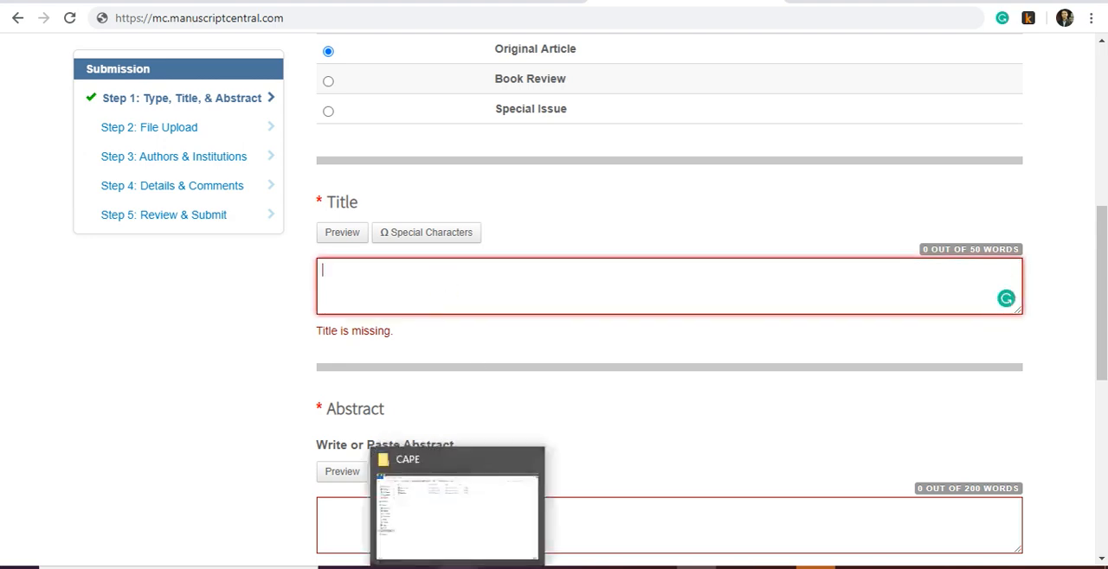
{"action": "left_click", "coordinate": [459, 567]}
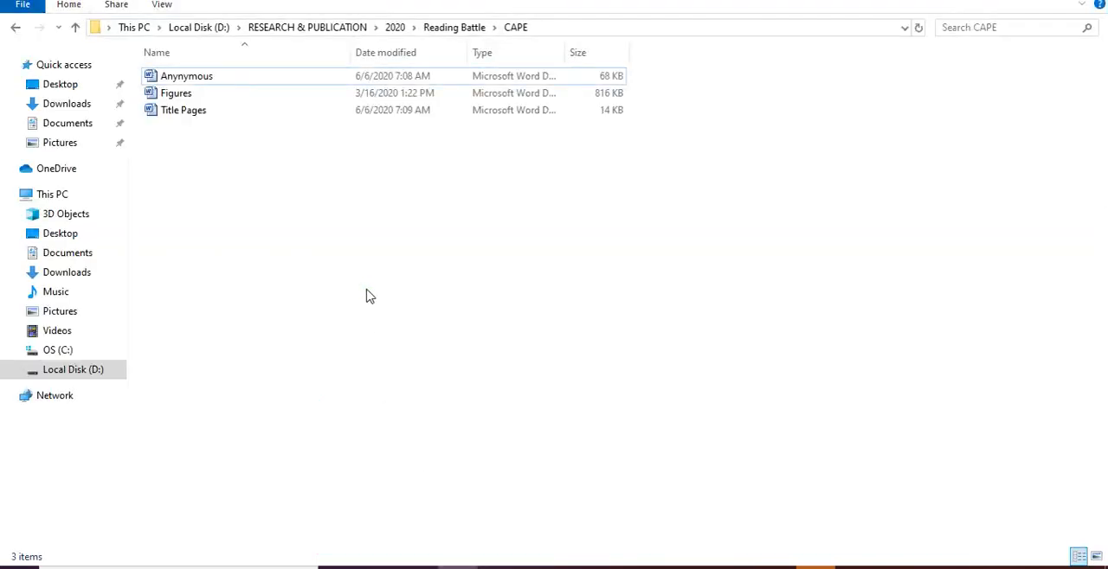
{"action": "left_click", "coordinate": [245, 78]}
{"action": "left_click", "coordinate": [193, 94]}
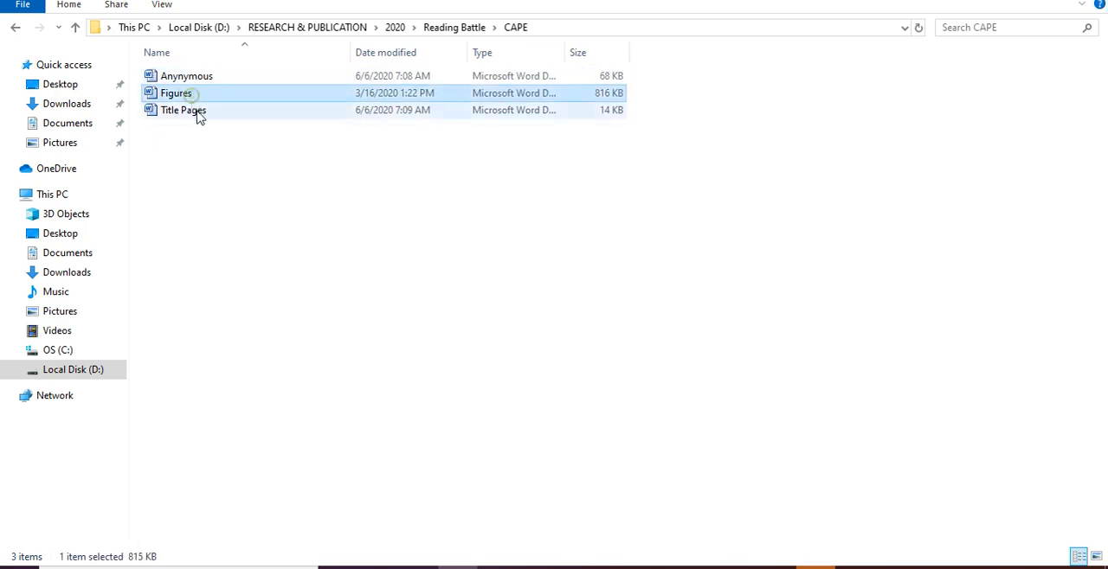
{"action": "left_click", "coordinate": [198, 115]}
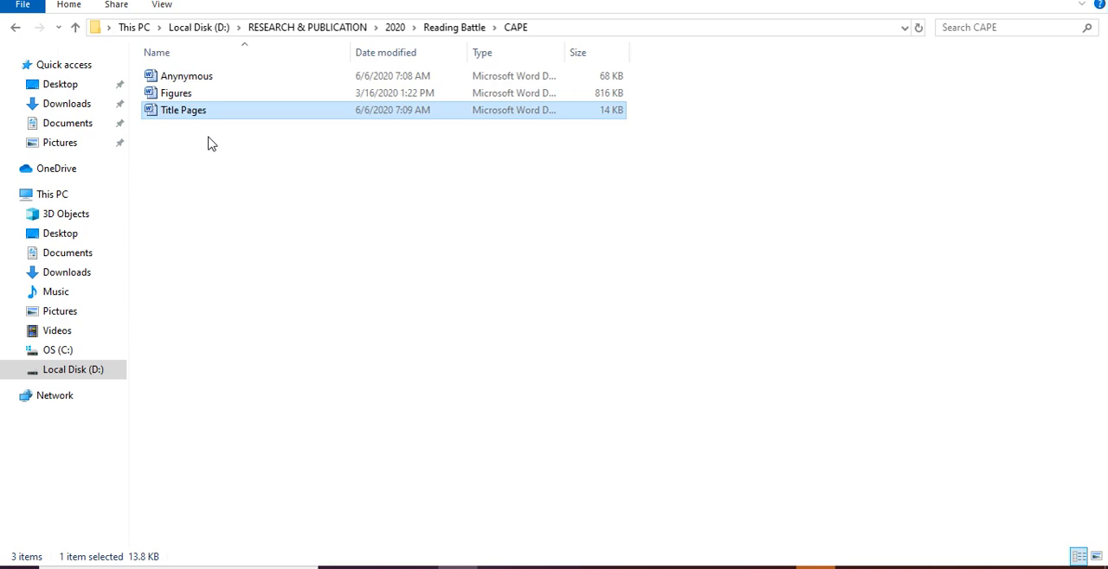
{"action": "double_click", "coordinate": [203, 79]}
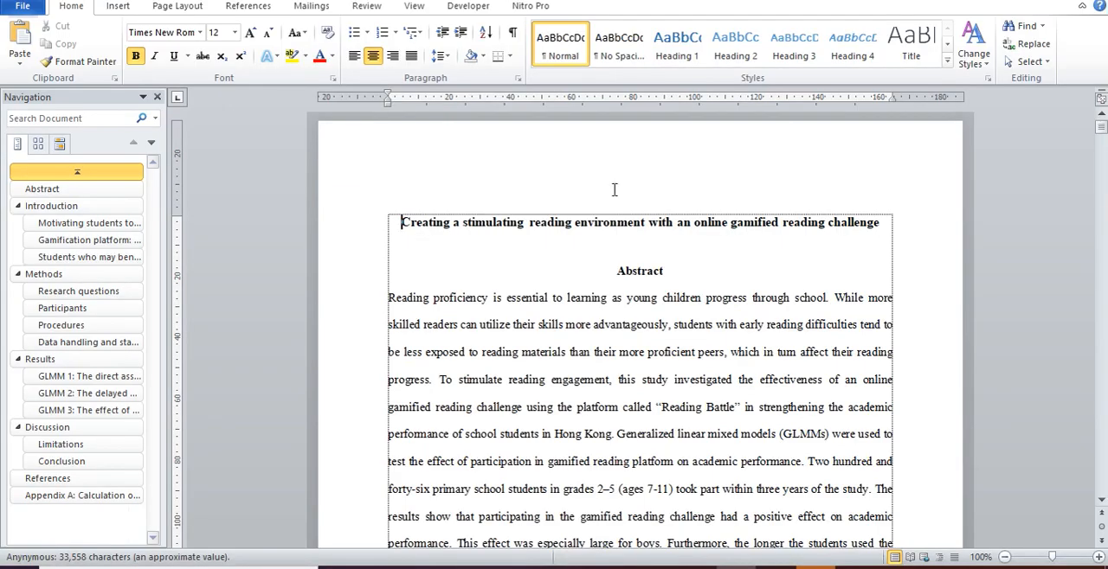
- Review the anonymous manuscript from its title through the Results section, checking the placeholders that mark where Figures 1 to 5 belong
{"action": "scroll", "coordinate": [615, 189], "scroll_direction": "down", "scroll_amount": 3}
{"action": "scroll", "coordinate": [555, 246], "scroll_direction": "up", "scroll_amount": 3}
{"action": "scroll", "coordinate": [623, 260], "scroll_direction": "down", "scroll_amount": 5}
{"action": "scroll", "coordinate": [669, 307], "scroll_direction": "up", "scroll_amount": 5}
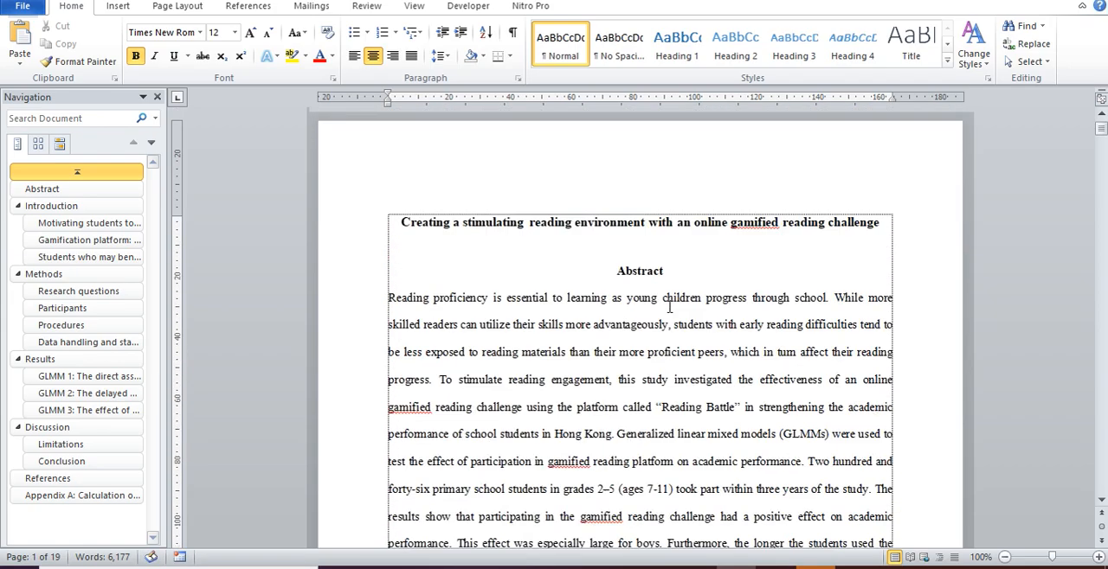
{"action": "scroll", "coordinate": [665, 310], "scroll_direction": "down", "scroll_amount": 9}
{"action": "scroll", "coordinate": [663, 312], "scroll_direction": "down", "scroll_amount": 20}
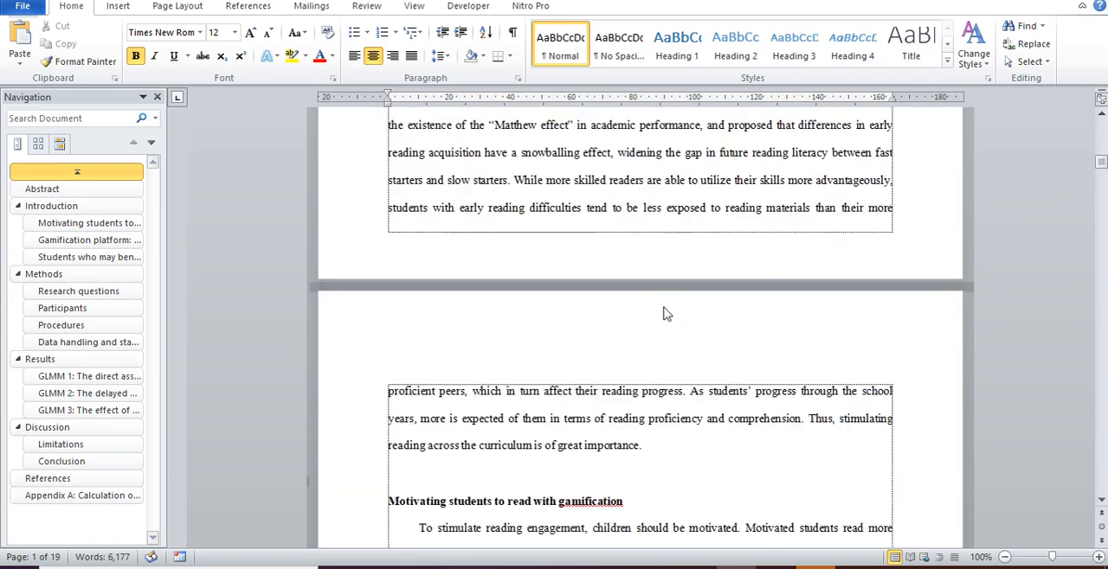
{"action": "scroll", "coordinate": [667, 297], "scroll_direction": "up", "scroll_amount": 3}
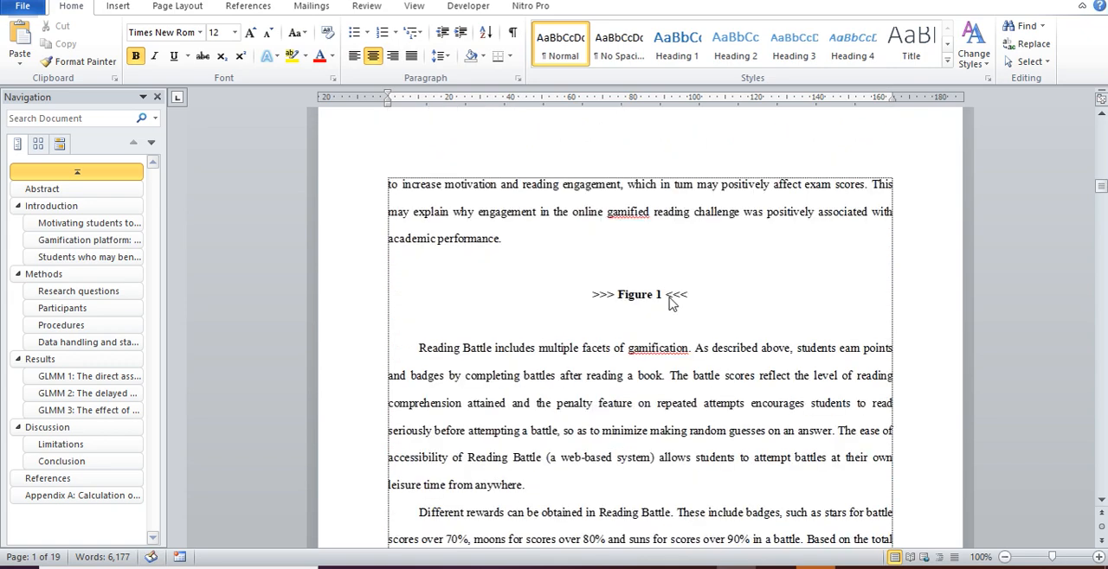
{"action": "left_click_drag", "start_coordinate": [703, 300], "coordinate": [592, 295]}
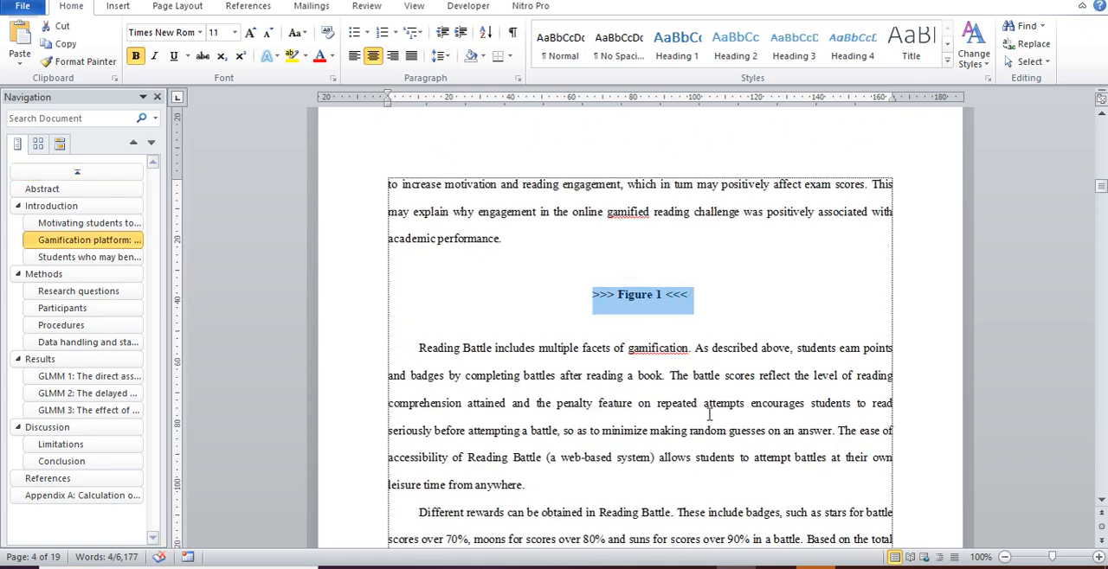
{"action": "scroll", "coordinate": [709, 416], "scroll_direction": "down", "scroll_amount": 20}
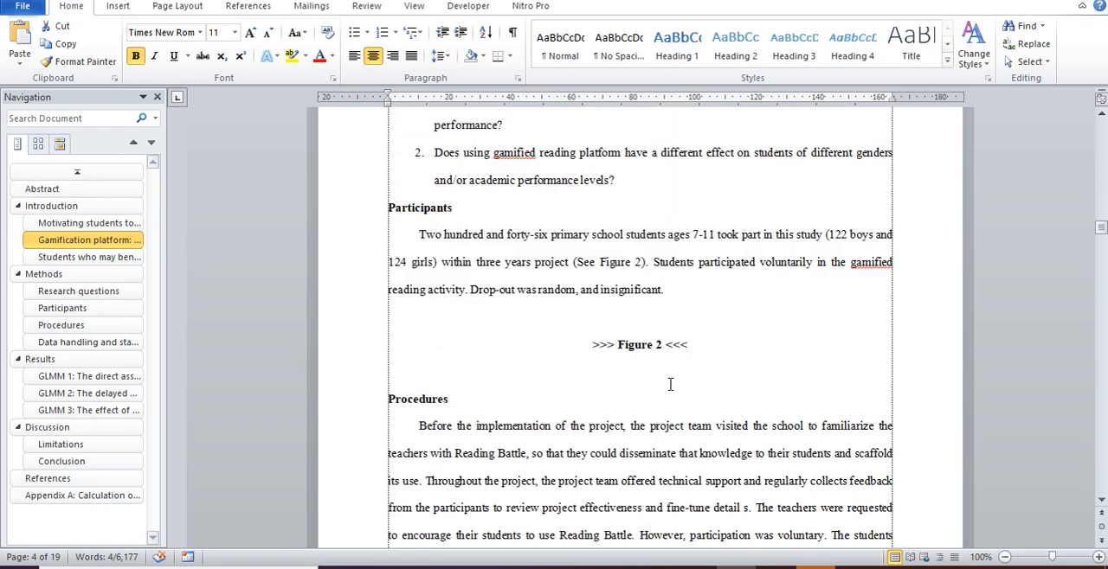
{"action": "scroll", "coordinate": [684, 346], "scroll_direction": "down", "scroll_amount": 3}
{"action": "triple_click", "coordinate": [706, 201]}
{"action": "scroll", "coordinate": [657, 260], "scroll_direction": "down", "scroll_amount": 15}
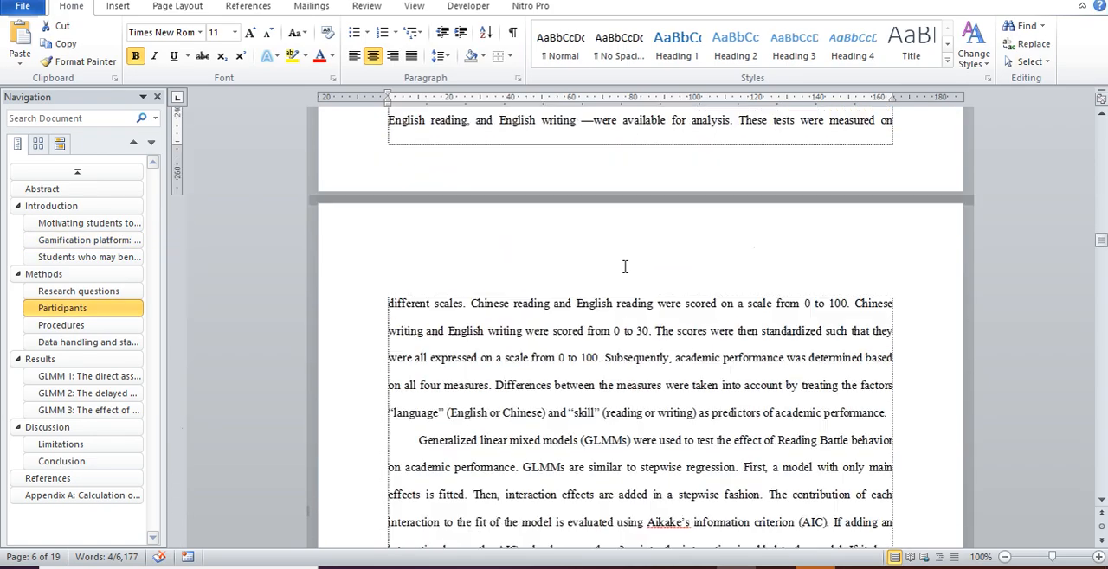
{"action": "scroll", "coordinate": [639, 285], "scroll_direction": "down", "scroll_amount": 8}
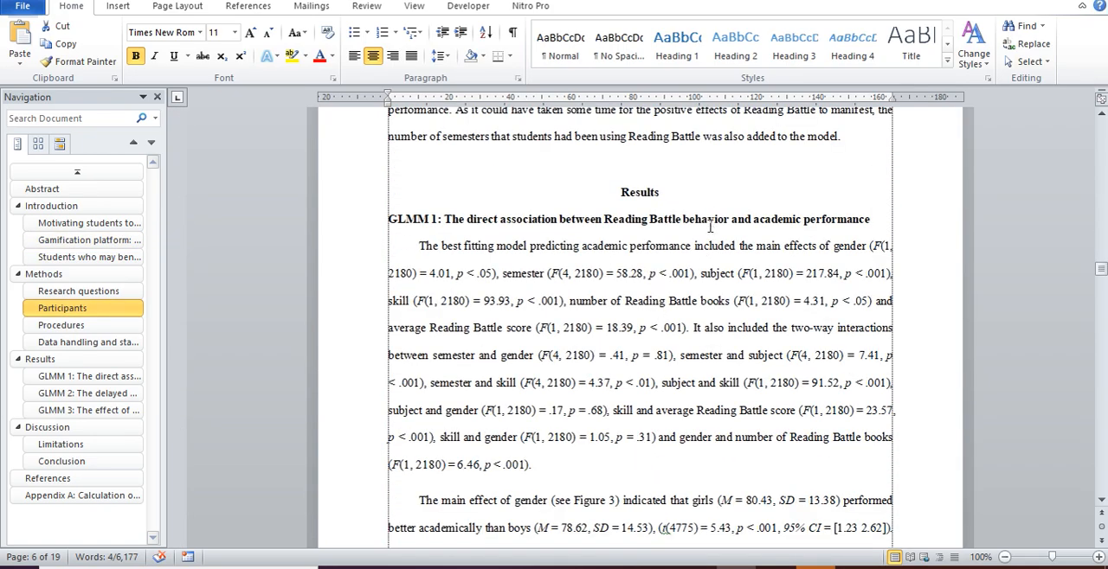
{"action": "scroll", "coordinate": [710, 226], "scroll_direction": "down", "scroll_amount": 20}
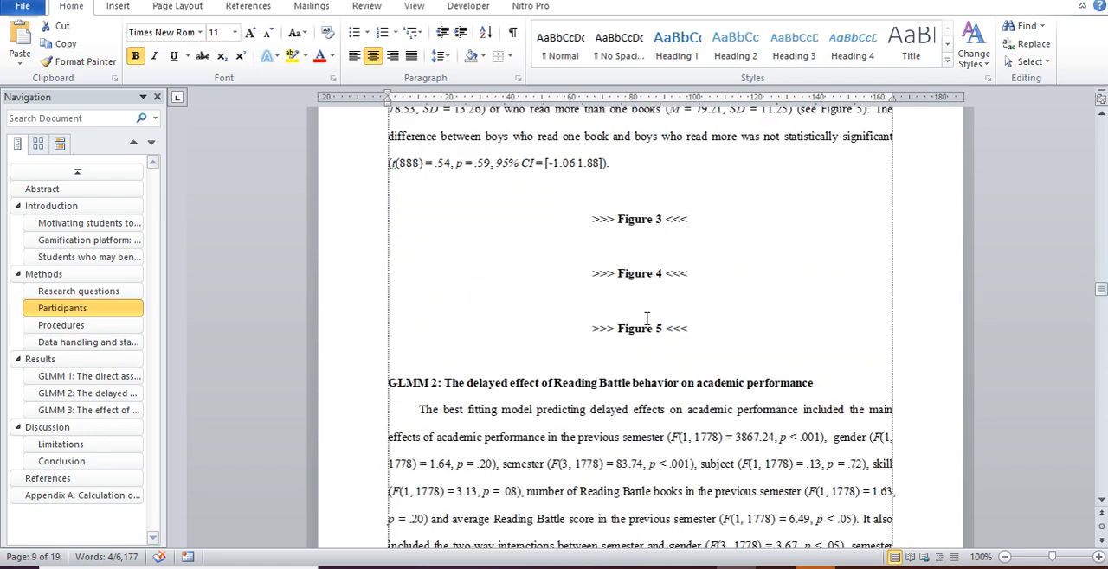
- Copy the manuscript title "Creating a stimulating reading environment with an online gamified reading challenge" from Word into the submission's Title field in the browser
{"action": "left_click_drag", "start_coordinate": [1100, 286], "coordinate": [1100, 125]}
{"action": "left_click_drag", "start_coordinate": [884, 227], "coordinate": [398, 225]}
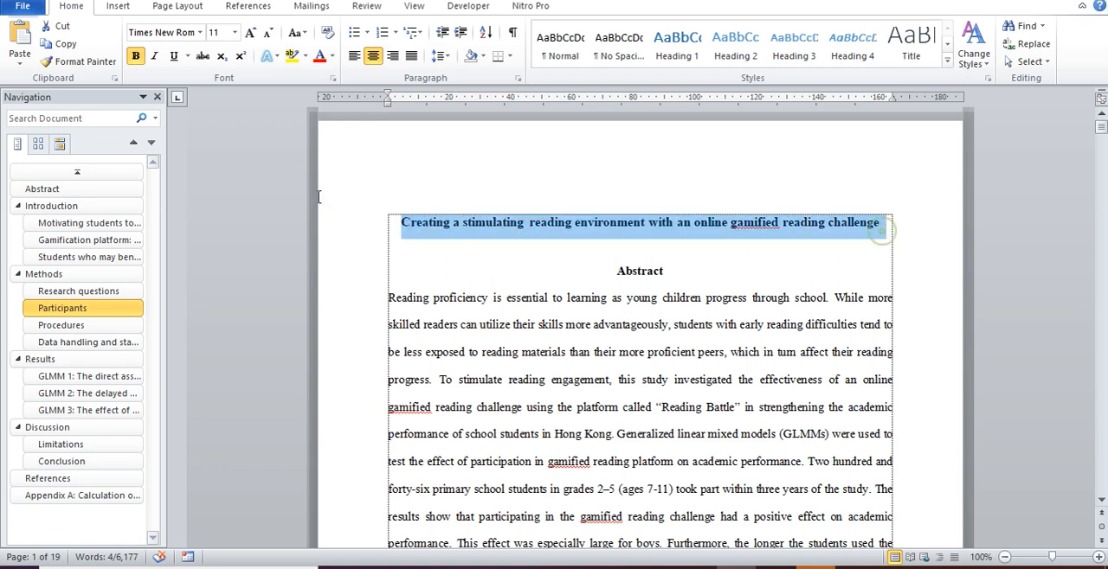
{"action": "right_click", "coordinate": [448, 257]}
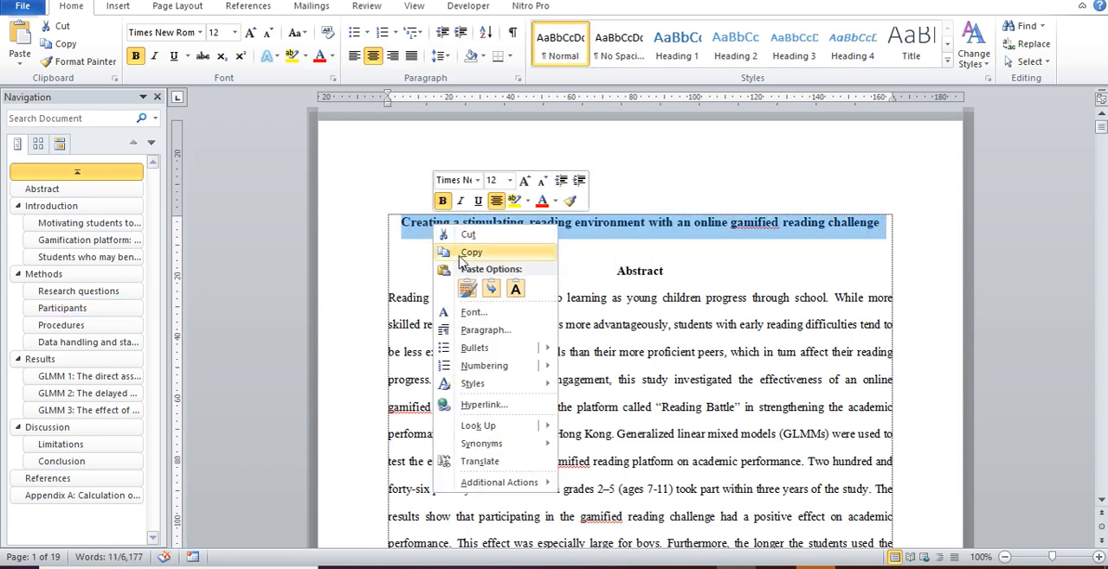
{"action": "left_click", "coordinate": [457, 250]}
{"action": "left_click", "coordinate": [695, 567]}
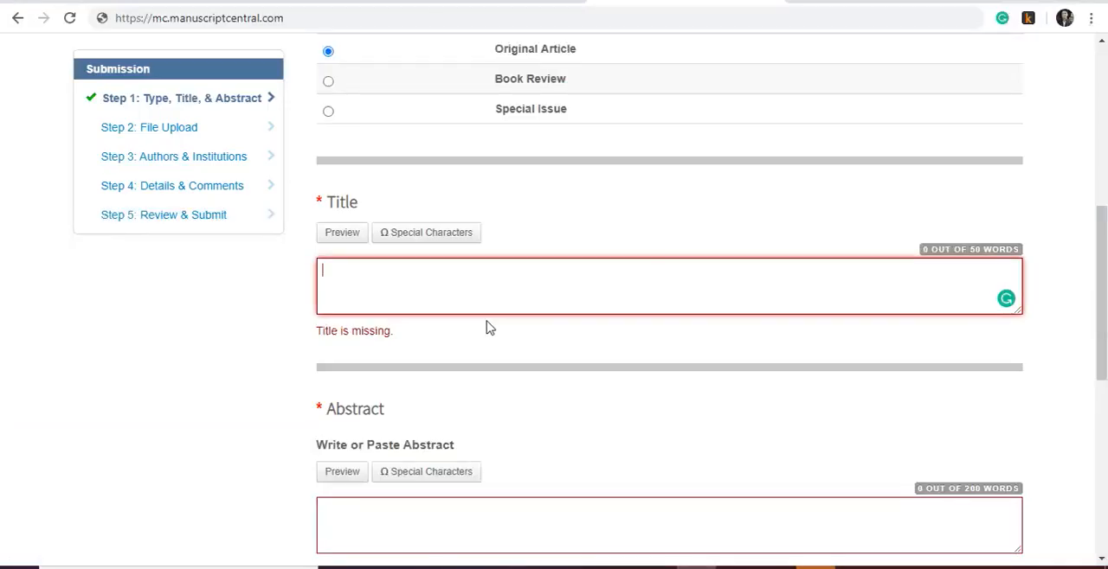
{"action": "key", "text": "ctrl+v"}
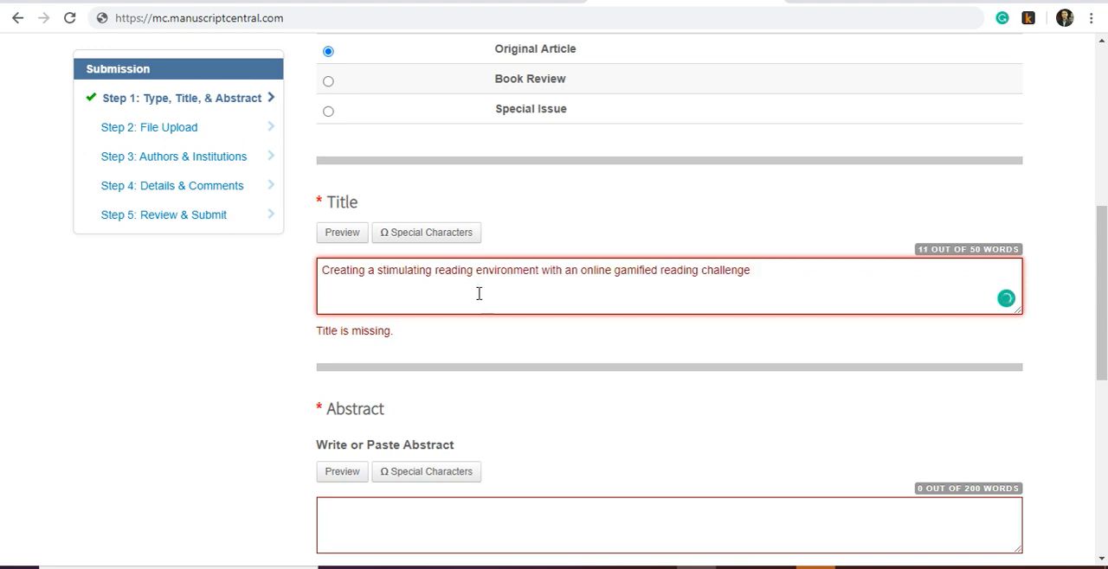
{"action": "left_click", "coordinate": [537, 341]}
{"action": "left_click", "coordinate": [577, 414]}
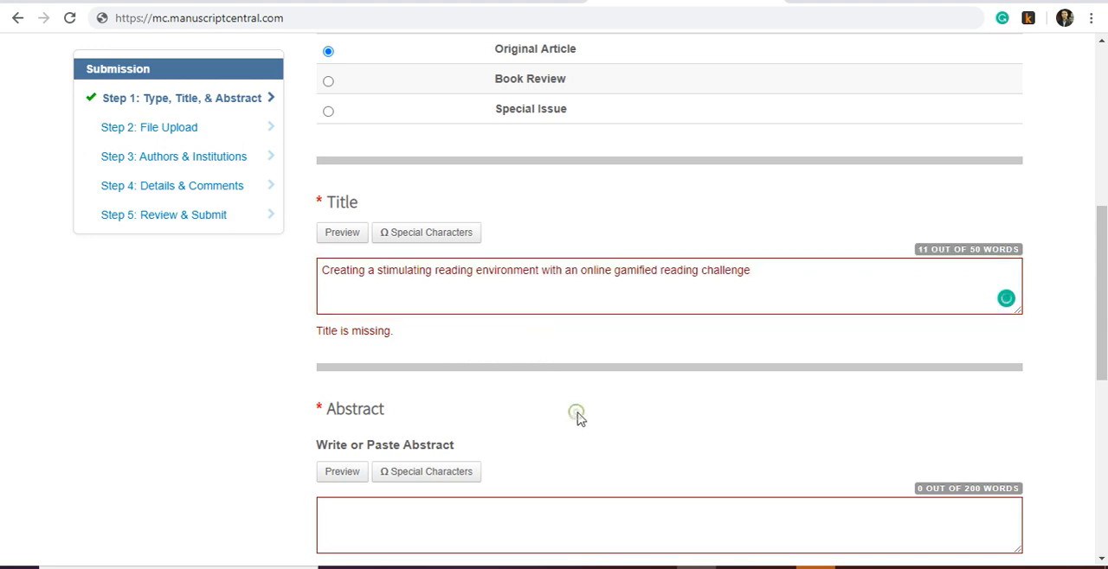
- Copy the full abstract paragraph, without the keywords, from the Word manuscript into the submission's Abstract field in the browser
{"action": "left_click", "coordinate": [736, 567]}
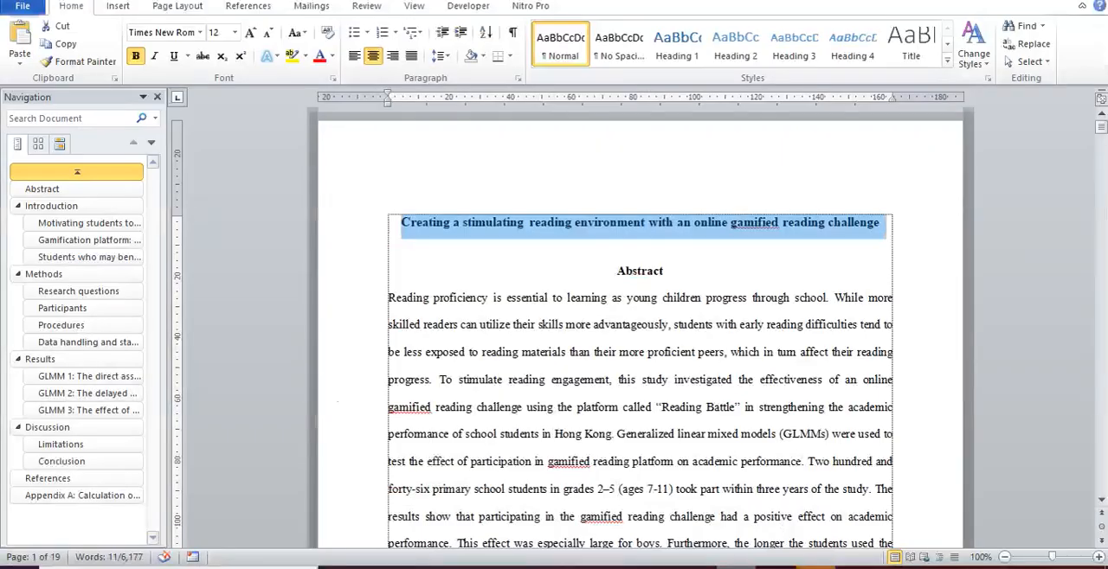
{"action": "left_click_drag", "start_coordinate": [389, 298], "coordinate": [818, 475]}
{"action": "right_click", "coordinate": [690, 310]}
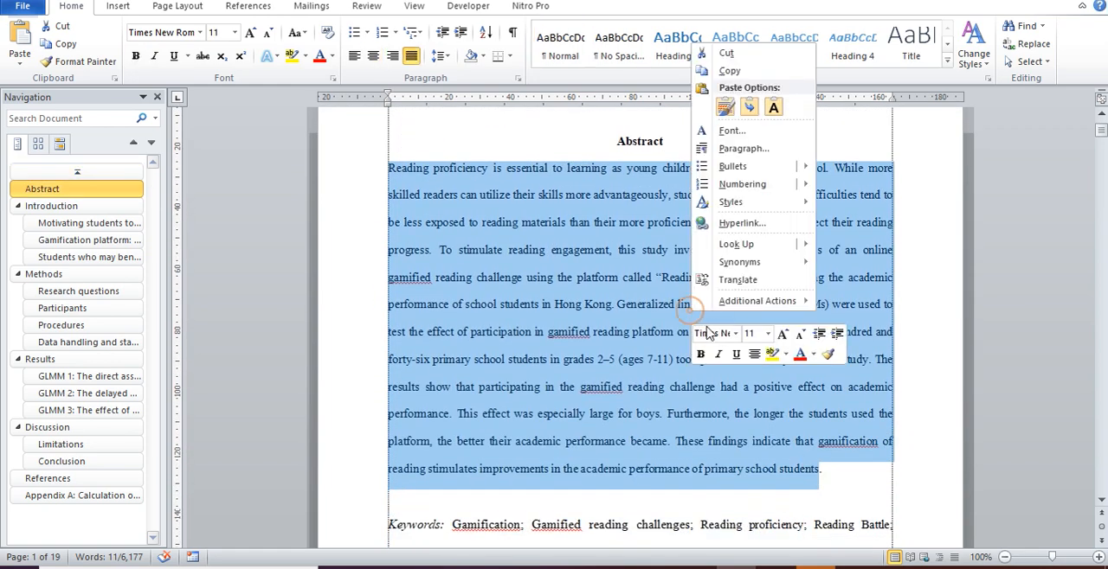
{"action": "left_click", "coordinate": [730, 71]}
{"action": "mouse_move", "coordinate": [736, 564]}
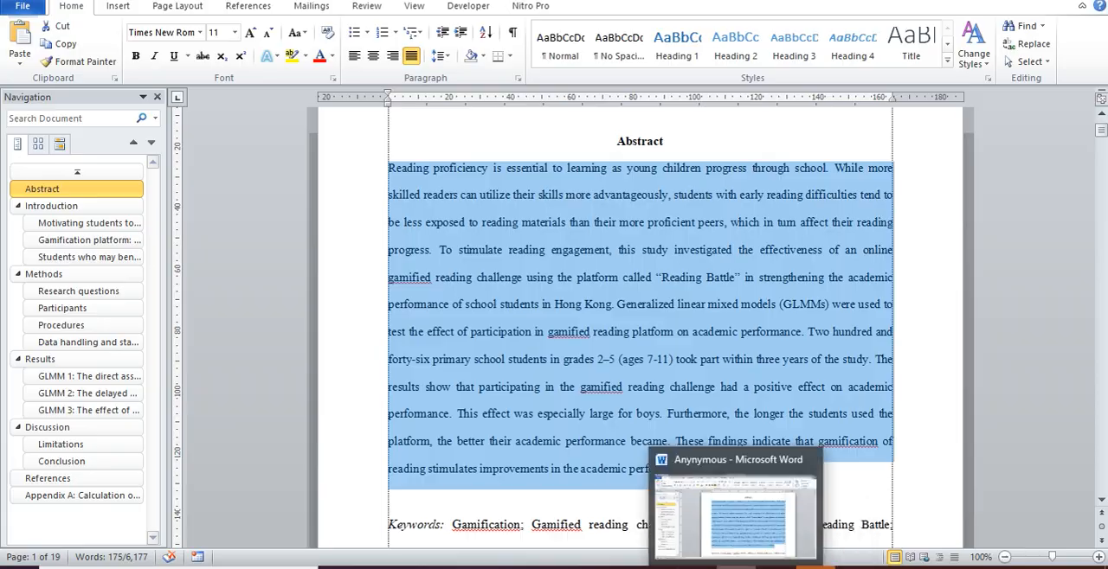
{"action": "left_click", "coordinate": [698, 567]}
{"action": "left_click", "coordinate": [428, 513]}
{"action": "scroll", "coordinate": [533, 440], "scroll_direction": "down", "scroll_amount": 3}
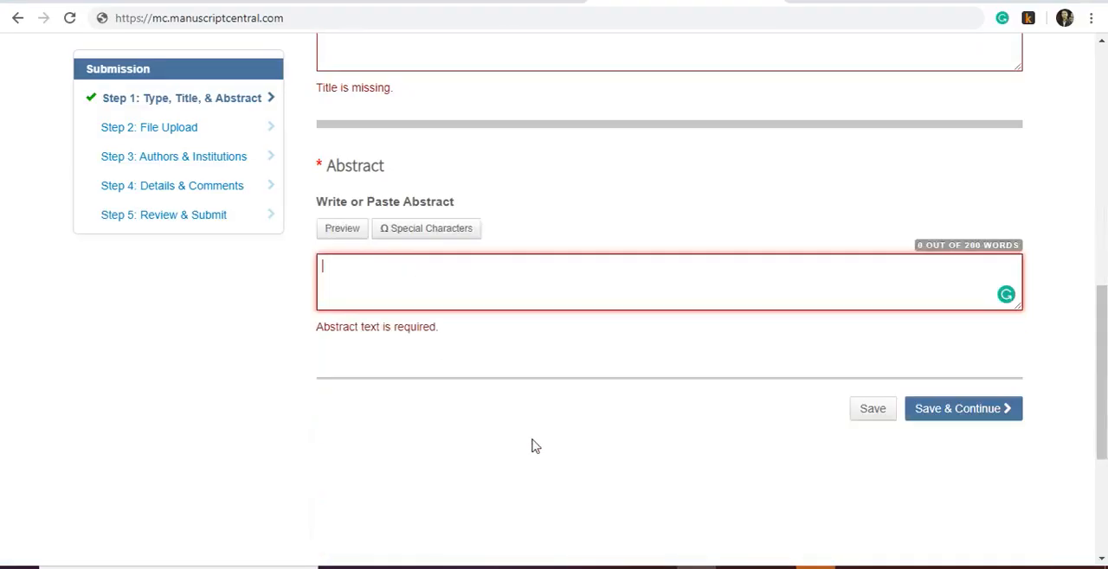
{"action": "scroll", "coordinate": [534, 446], "scroll_direction": "down", "scroll_amount": 1}
{"action": "key", "text": "ctrl+v"}
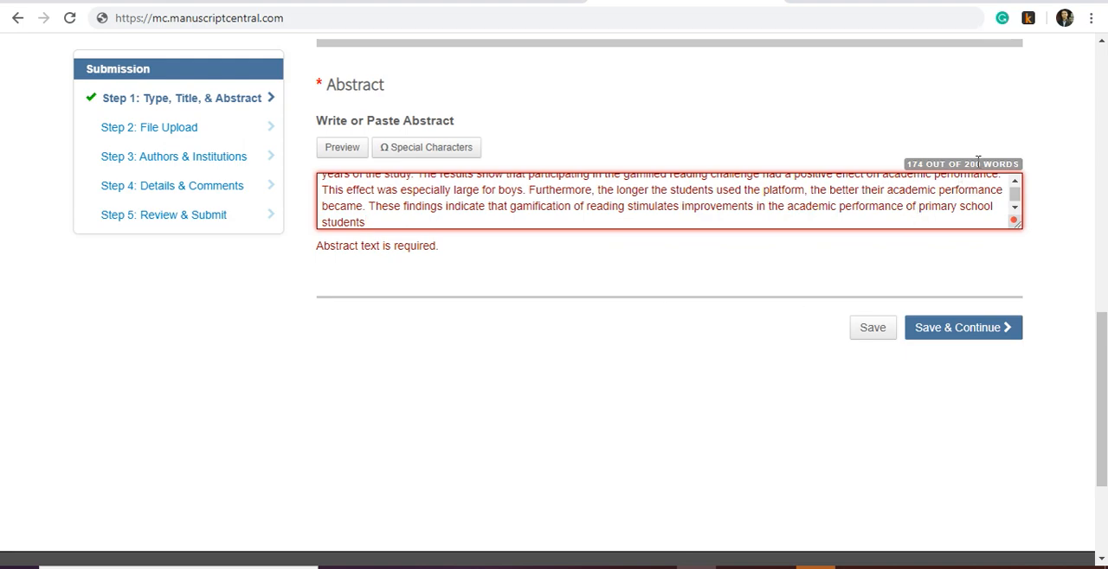
- Check the filled-in title and abstract, save them and continue to the File Upload step
{"action": "scroll", "coordinate": [967, 142], "scroll_direction": "up", "scroll_amount": 3}
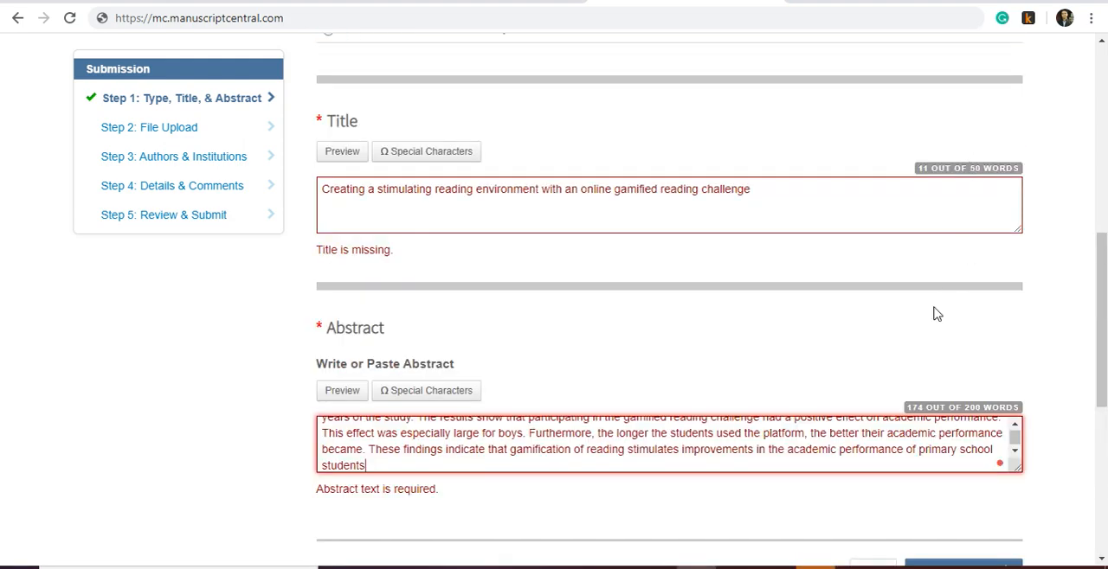
{"action": "scroll", "coordinate": [935, 311], "scroll_direction": "down", "scroll_amount": 2}
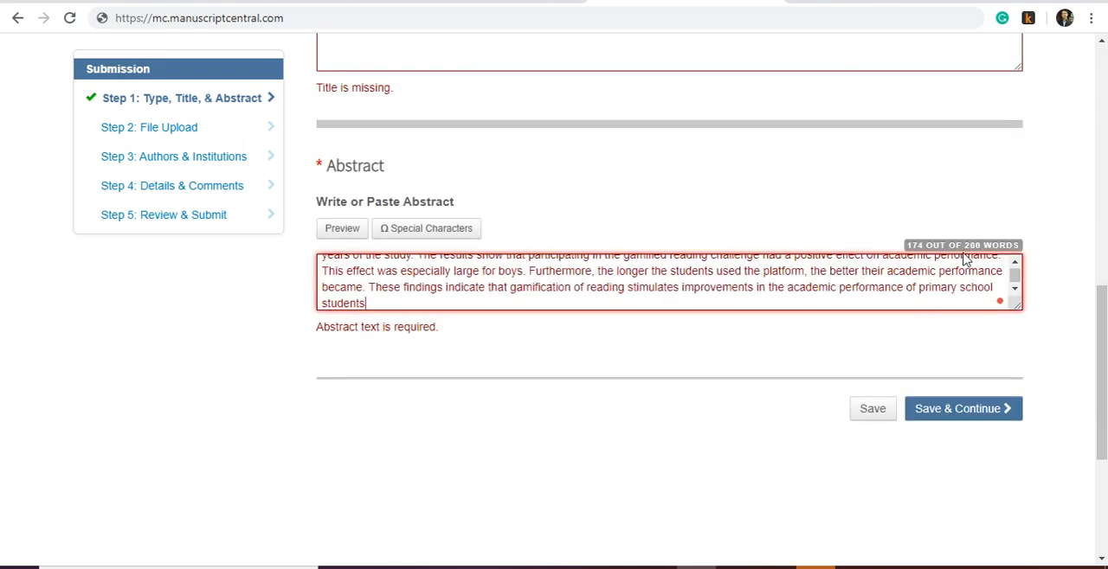
{"action": "left_click", "coordinate": [967, 413]}
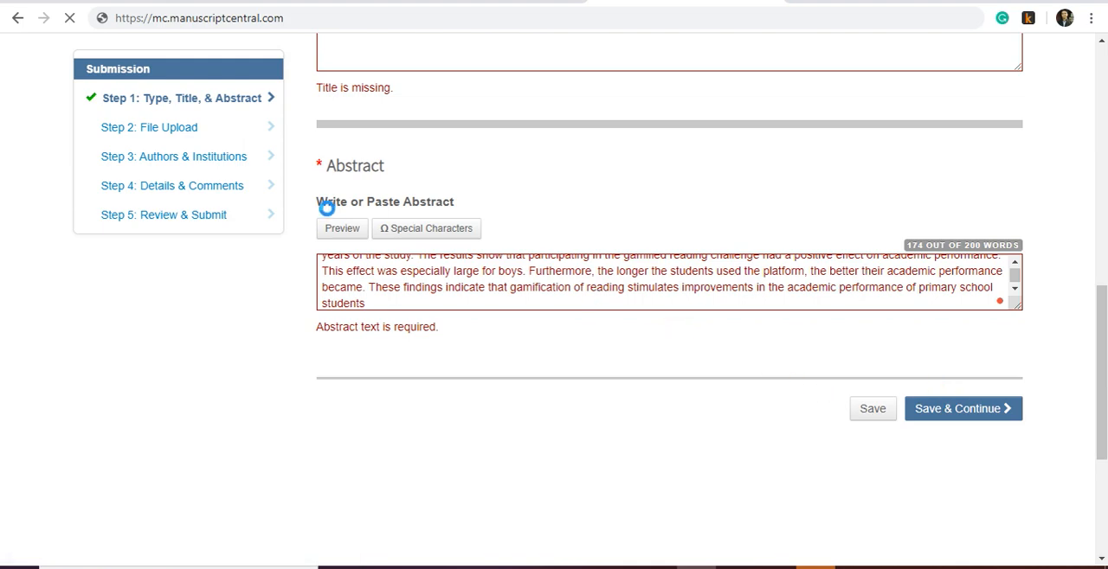
- Designate the first upload file as Main Document and select the Anynymous file from the CAPE folder for it
{"action": "scroll", "coordinate": [369, 285], "scroll_direction": "down", "scroll_amount": 3}
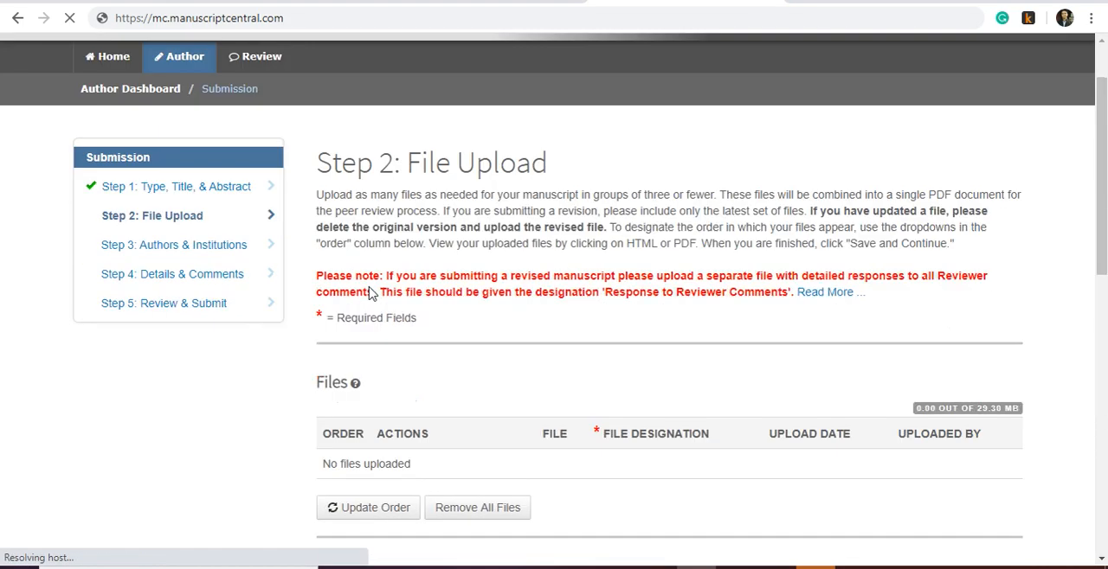
{"action": "scroll", "coordinate": [439, 285], "scroll_direction": "down", "scroll_amount": 4}
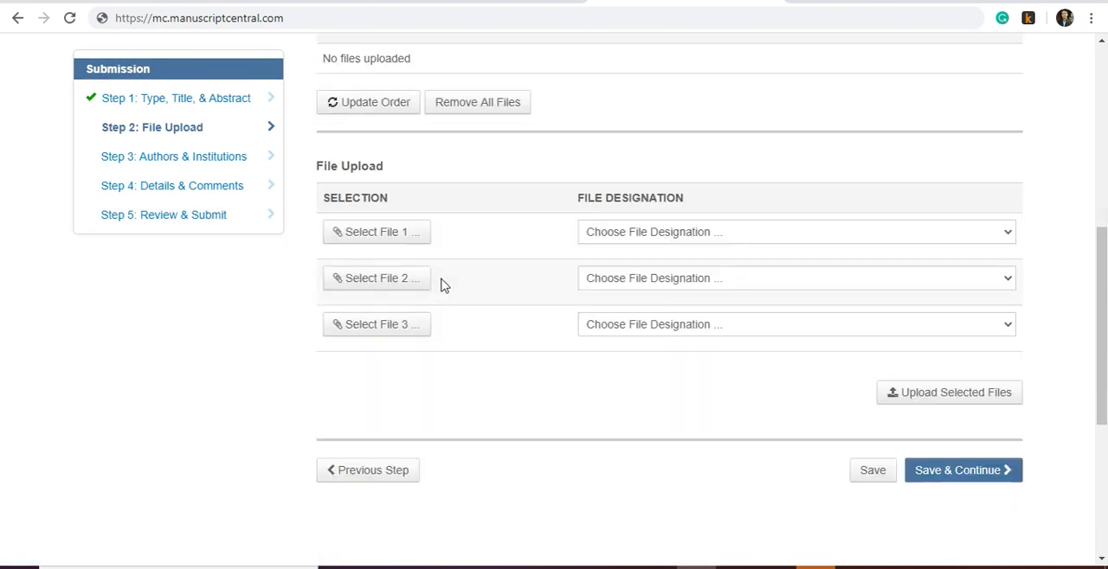
{"action": "left_click", "coordinate": [671, 235]}
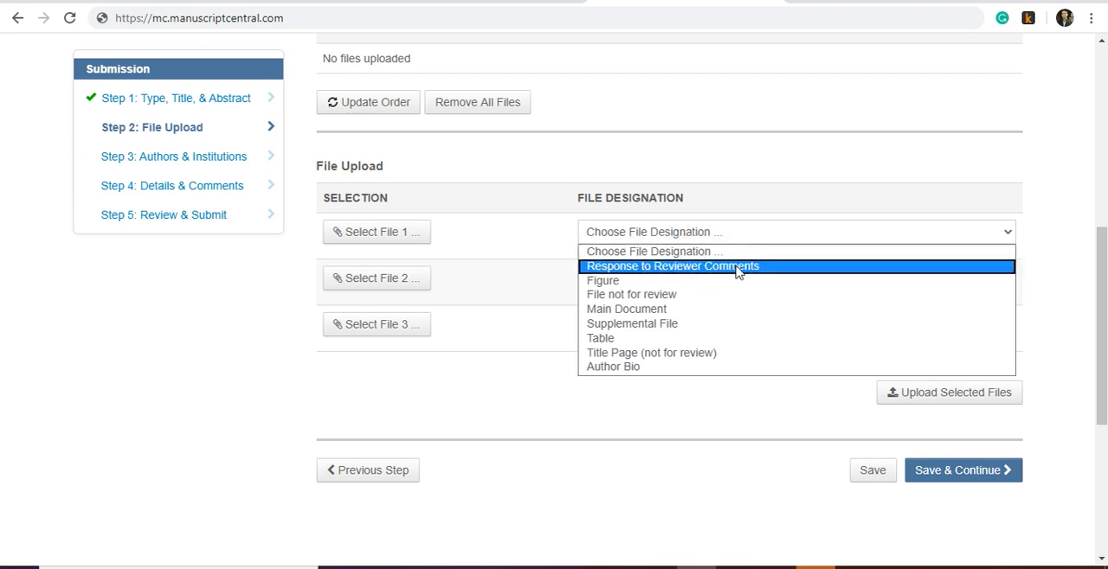
{"action": "left_click", "coordinate": [661, 309]}
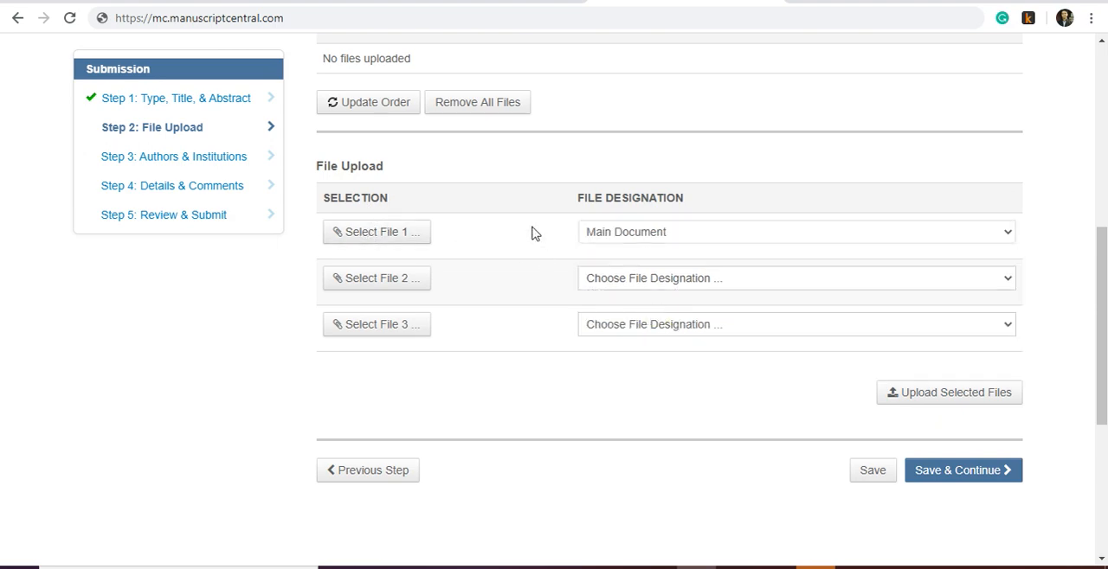
{"action": "left_click", "coordinate": [393, 234]}
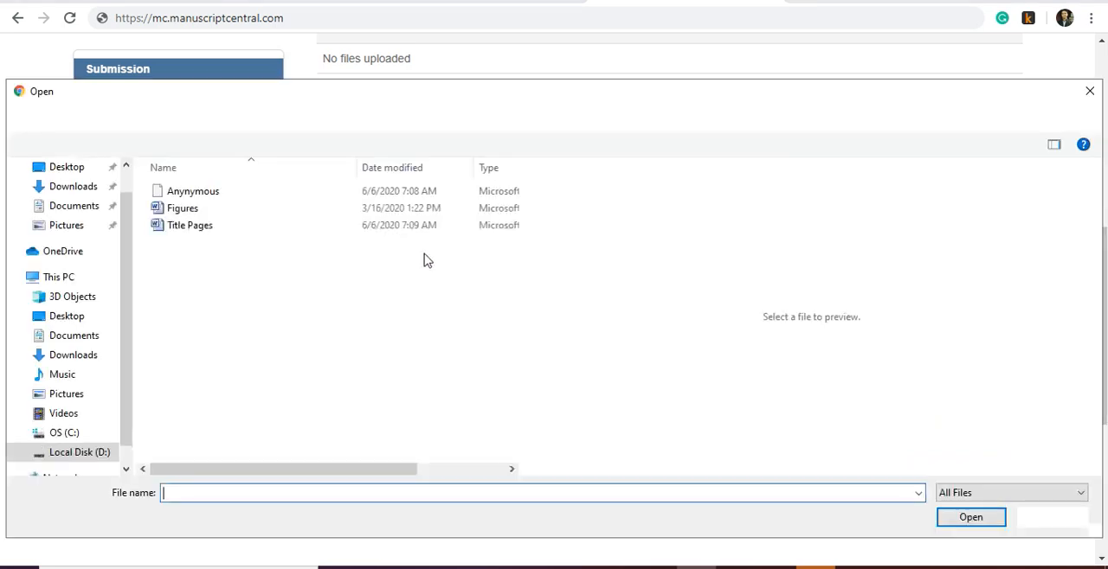
{"action": "left_click", "coordinate": [204, 198]}
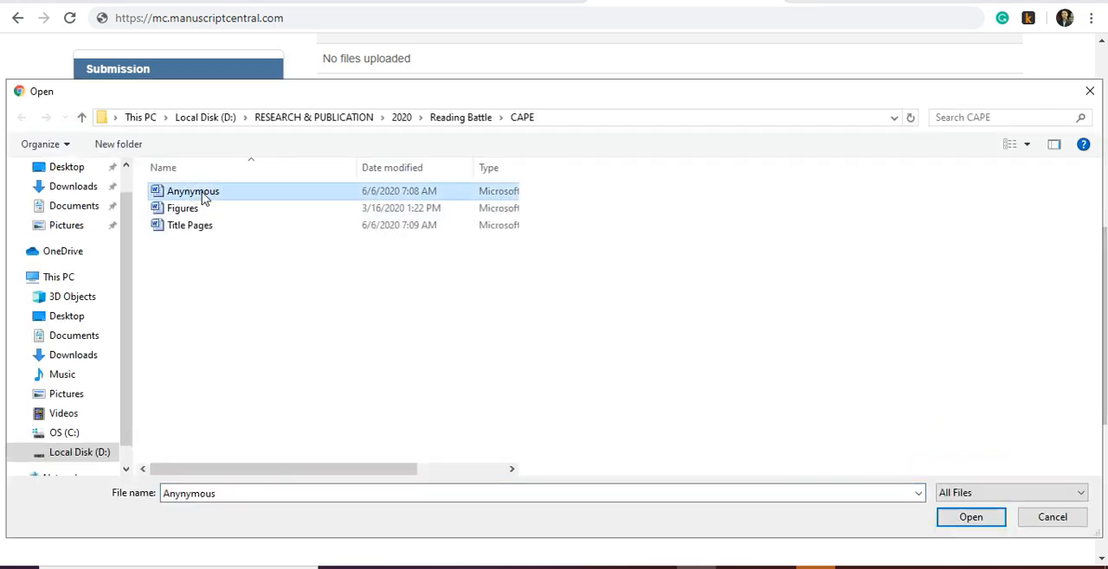
{"action": "left_click", "coordinate": [205, 192]}
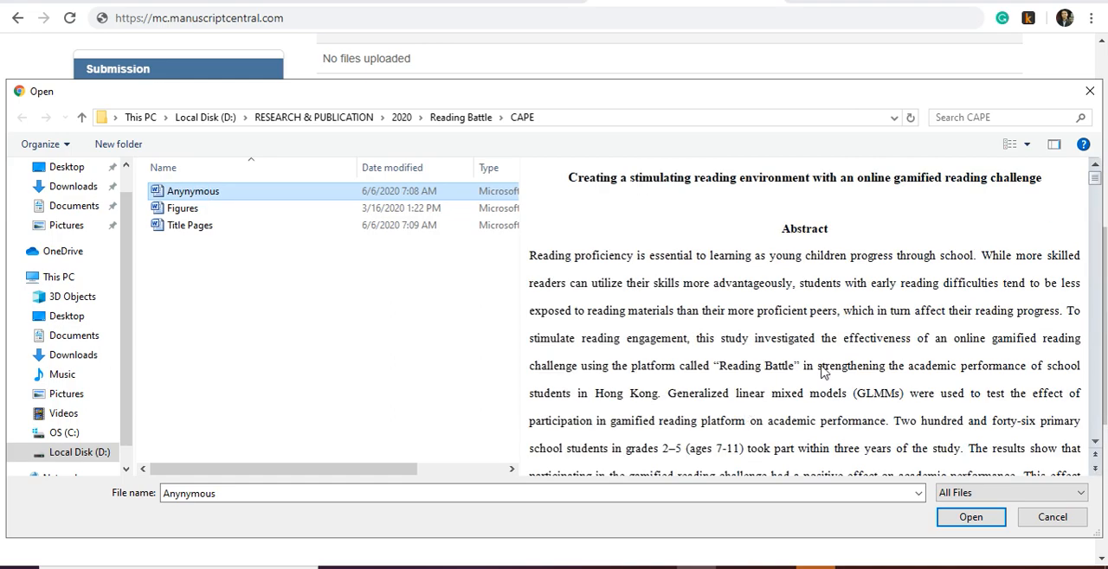
{"action": "scroll", "coordinate": [822, 371], "scroll_direction": "down", "scroll_amount": 15}
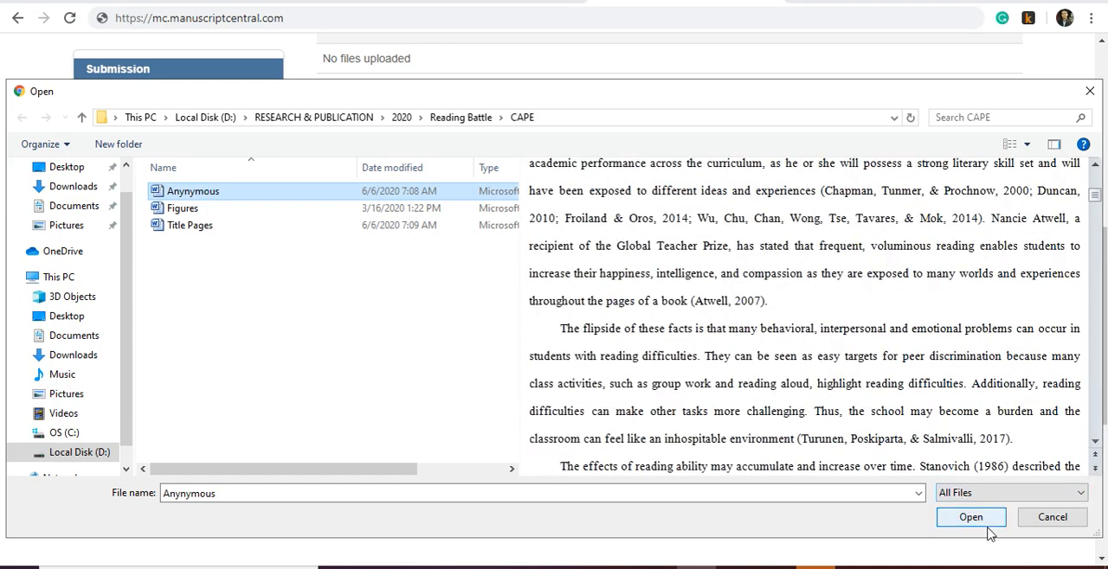
{"action": "left_click", "coordinate": [973, 521]}
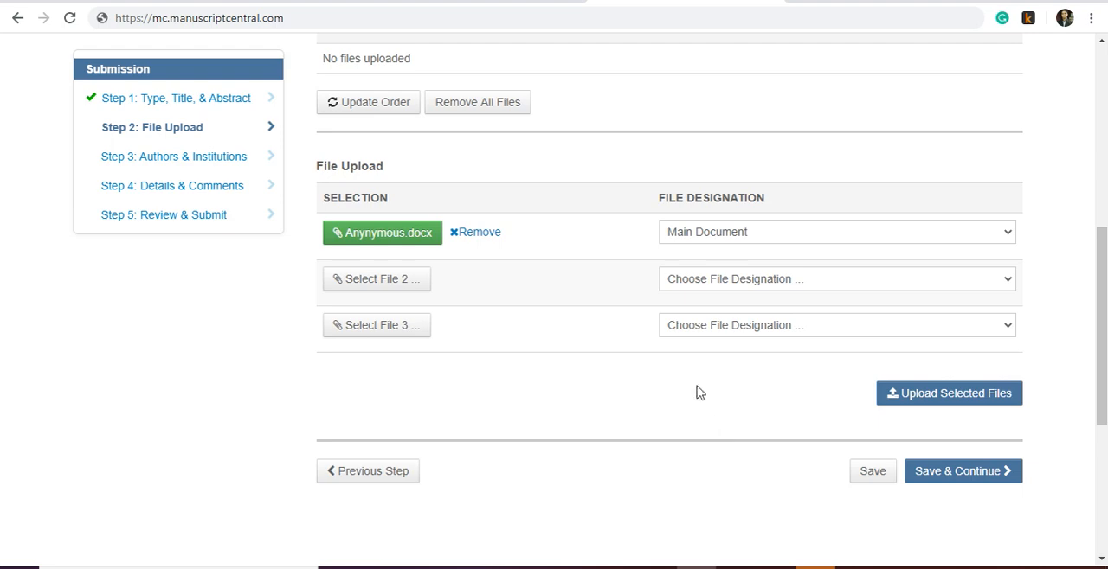
- Designate the second upload file as Figure and select the Figures file for it after checking its preview
{"action": "left_click", "coordinate": [706, 281]}
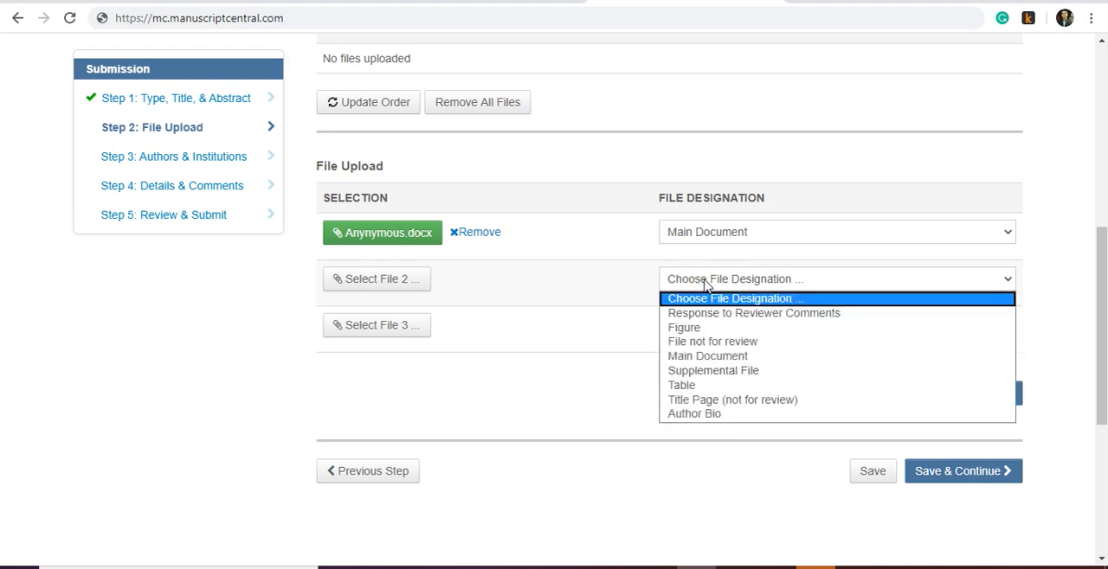
{"action": "left_click", "coordinate": [696, 328]}
{"action": "left_click", "coordinate": [398, 312]}
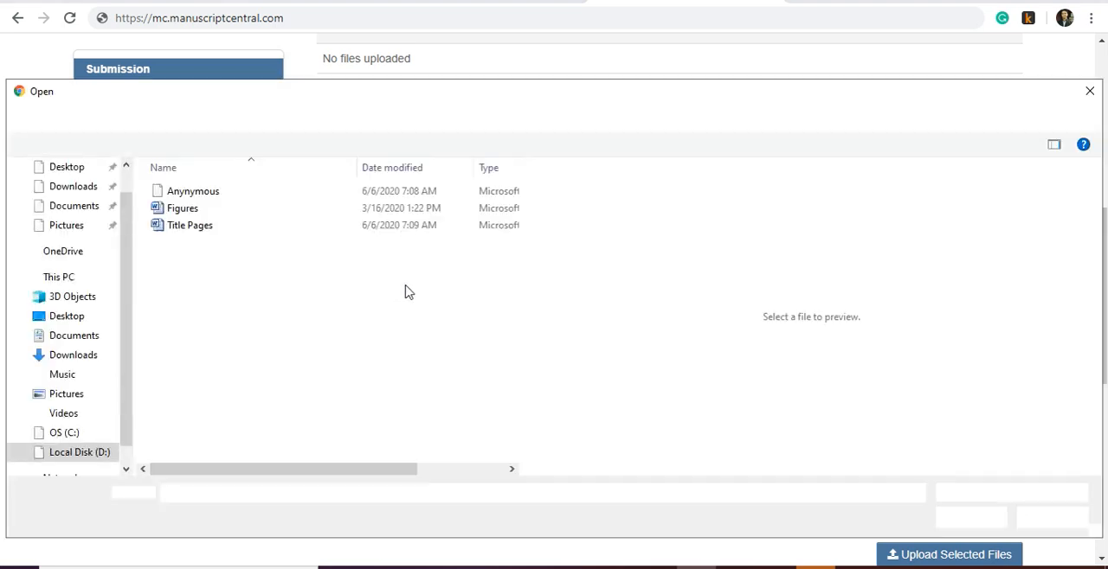
{"action": "left_click", "coordinate": [209, 214]}
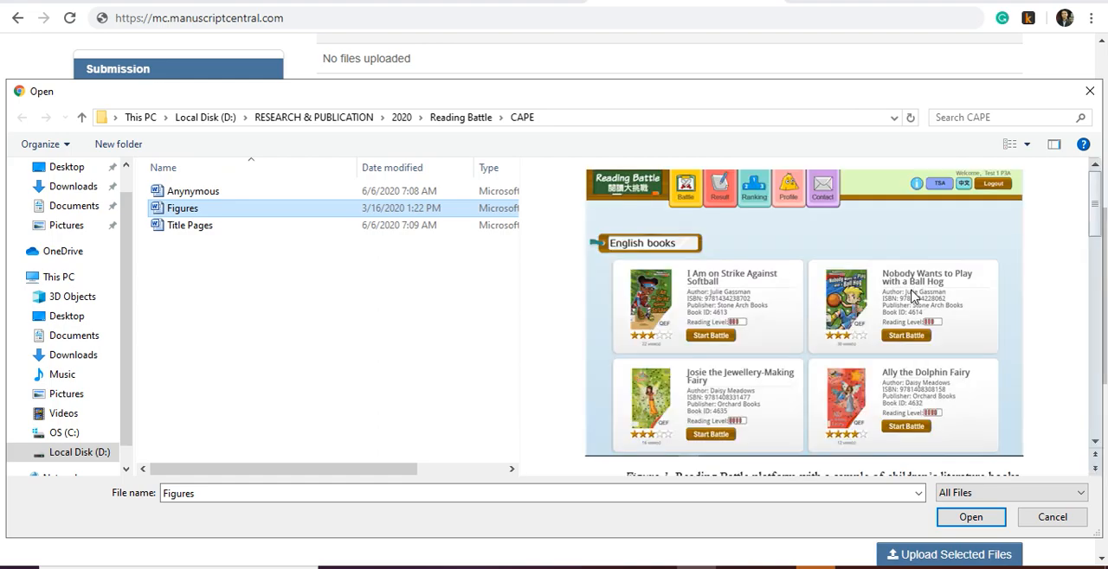
{"action": "scroll", "coordinate": [963, 319], "scroll_direction": "down", "scroll_amount": 3}
{"action": "scroll", "coordinate": [967, 320], "scroll_direction": "down", "scroll_amount": 10}
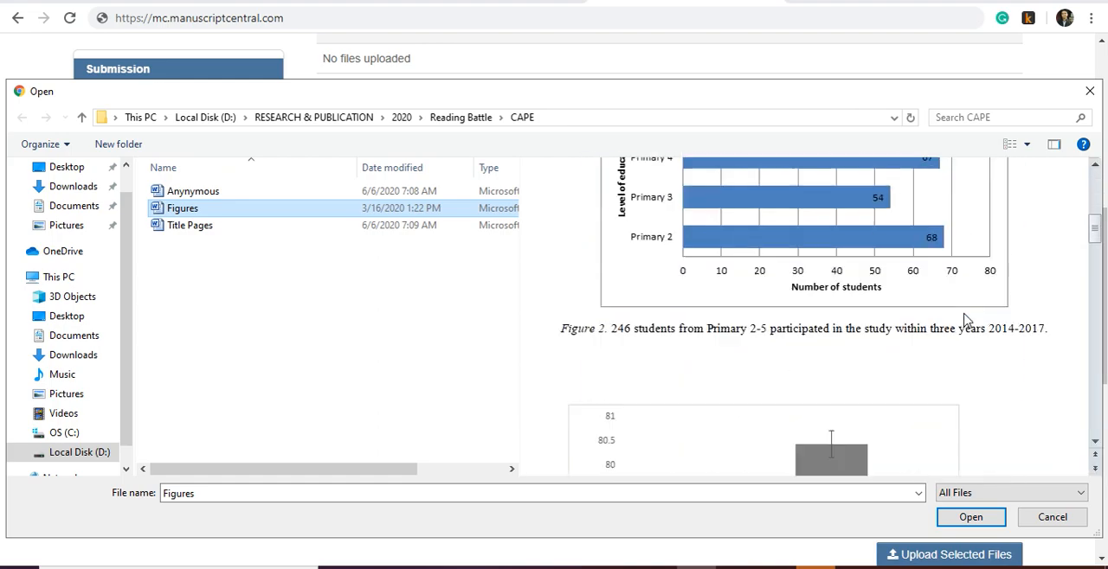
{"action": "scroll", "coordinate": [964, 320], "scroll_direction": "down", "scroll_amount": 10}
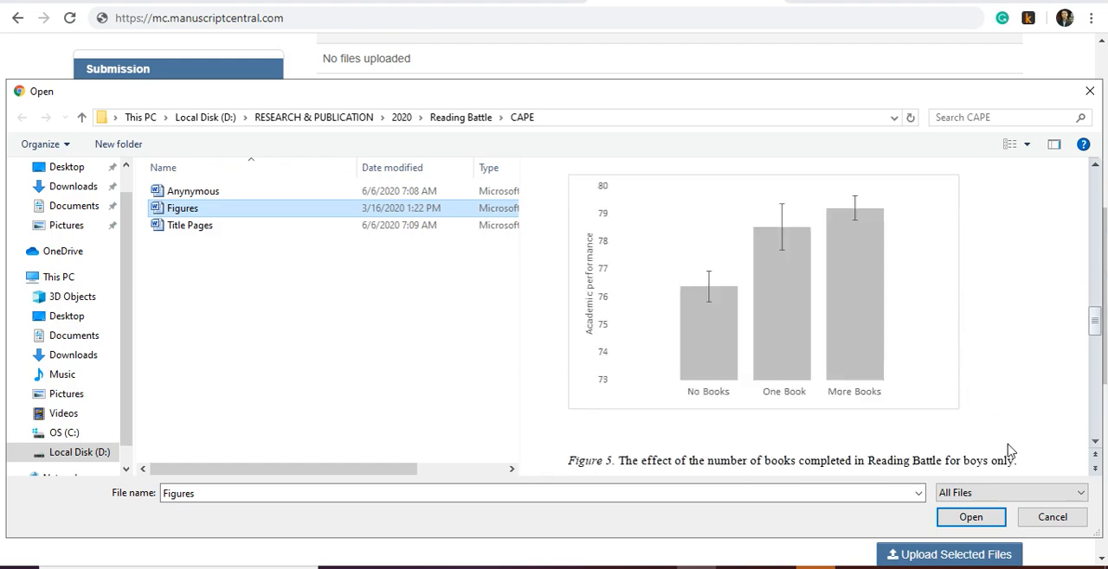
{"action": "left_click", "coordinate": [1001, 522]}
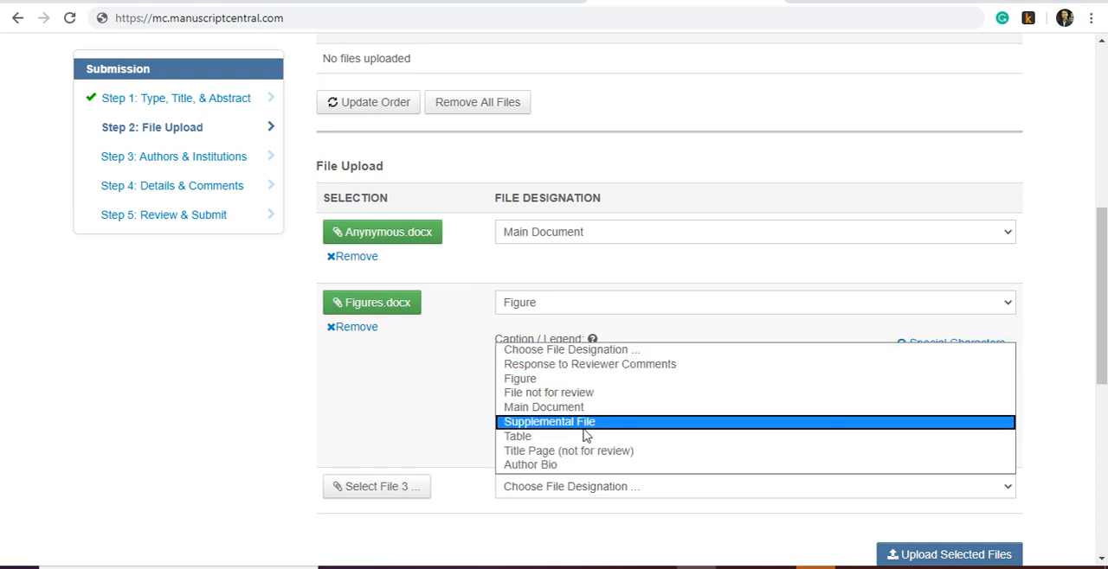
- Designate the third upload file as Title Page (not for review) and select the Title Pages file after checking its preview
{"action": "left_click", "coordinate": [567, 451]}
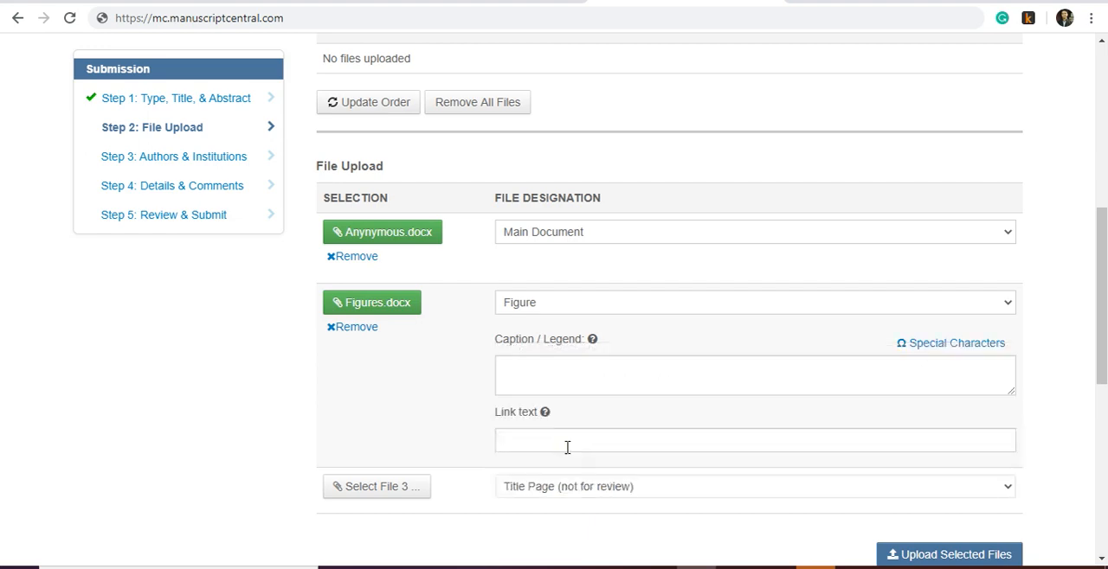
{"action": "left_click", "coordinate": [395, 487]}
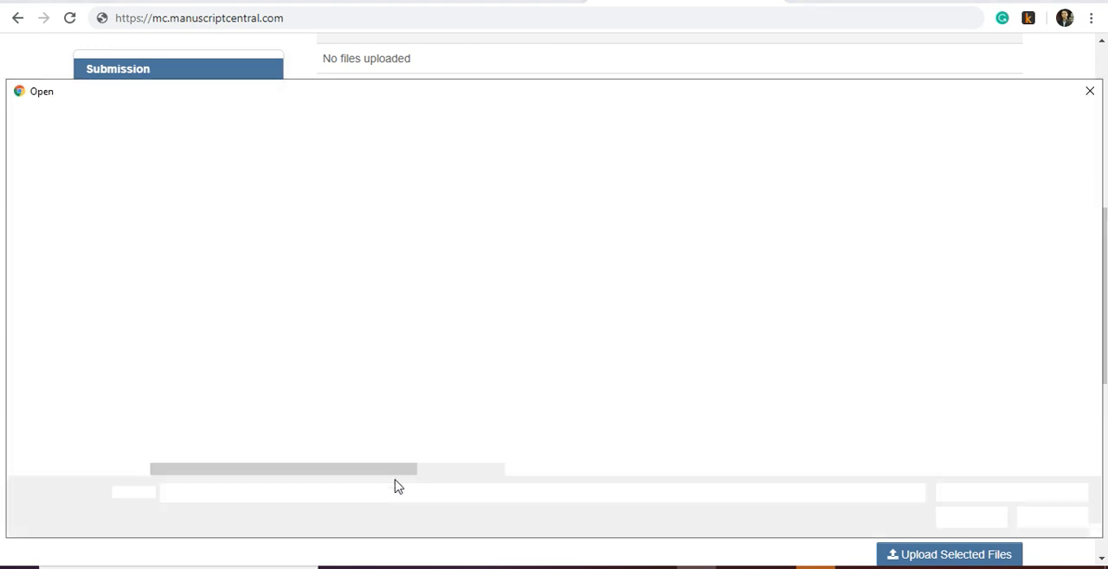
{"action": "left_click", "coordinate": [188, 225]}
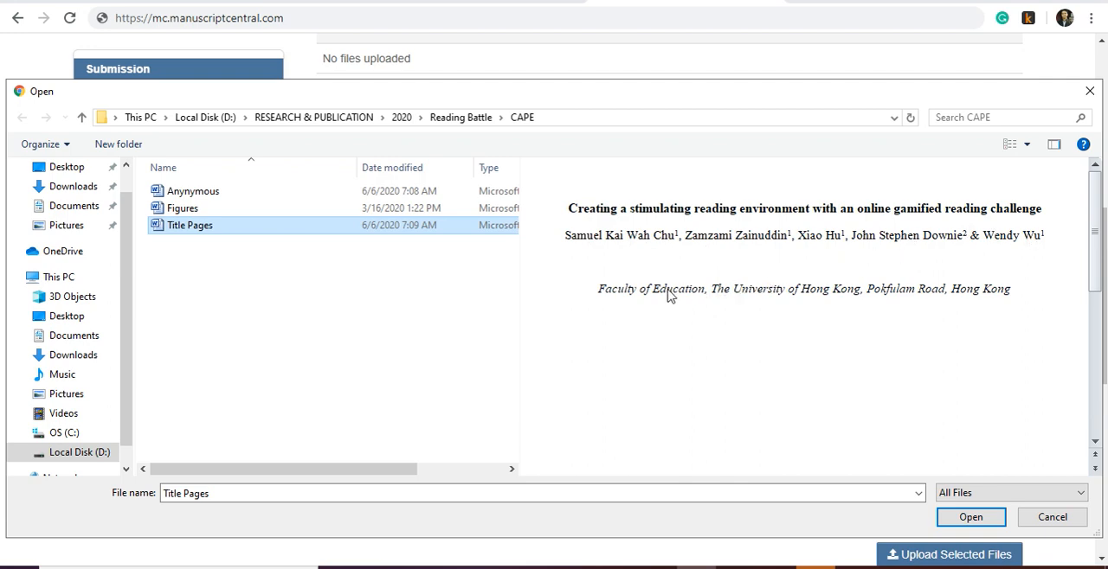
{"action": "scroll", "coordinate": [847, 306], "scroll_direction": "down", "scroll_amount": 3}
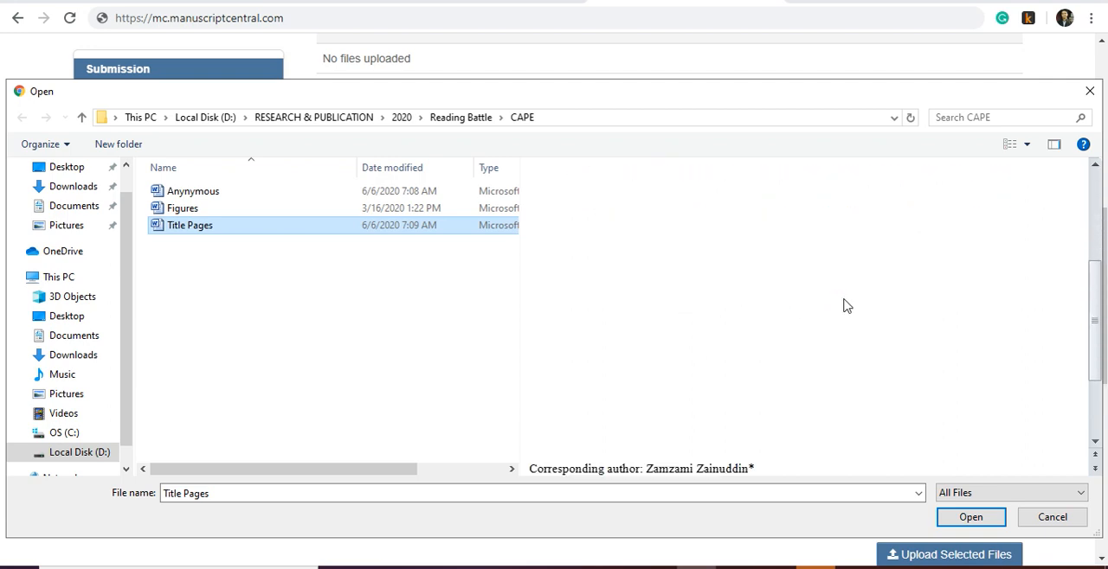
{"action": "scroll", "coordinate": [846, 306], "scroll_direction": "down", "scroll_amount": 3}
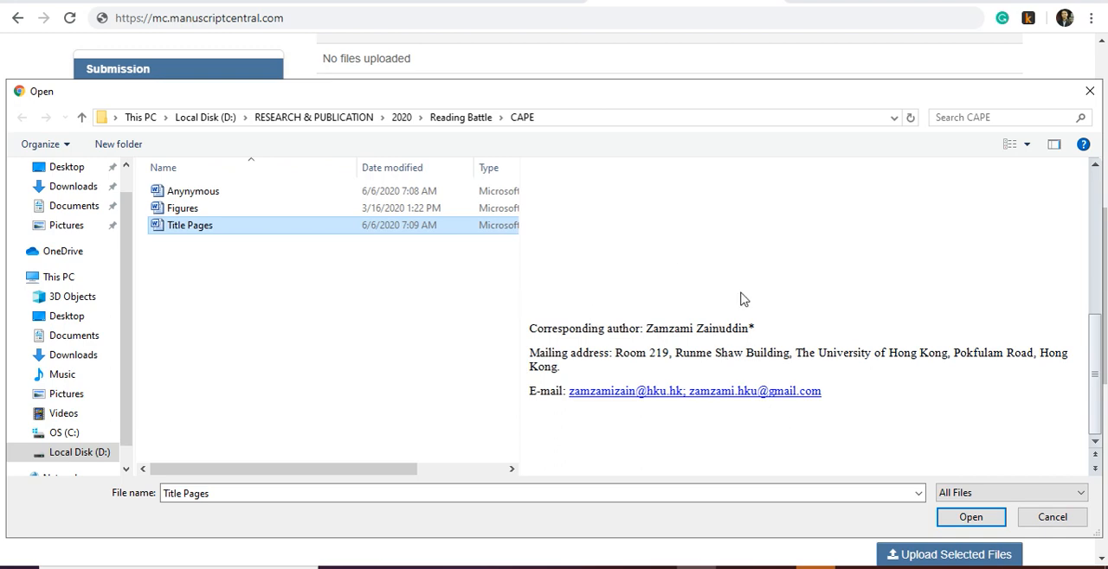
{"action": "scroll", "coordinate": [740, 322], "scroll_direction": "up", "scroll_amount": 5}
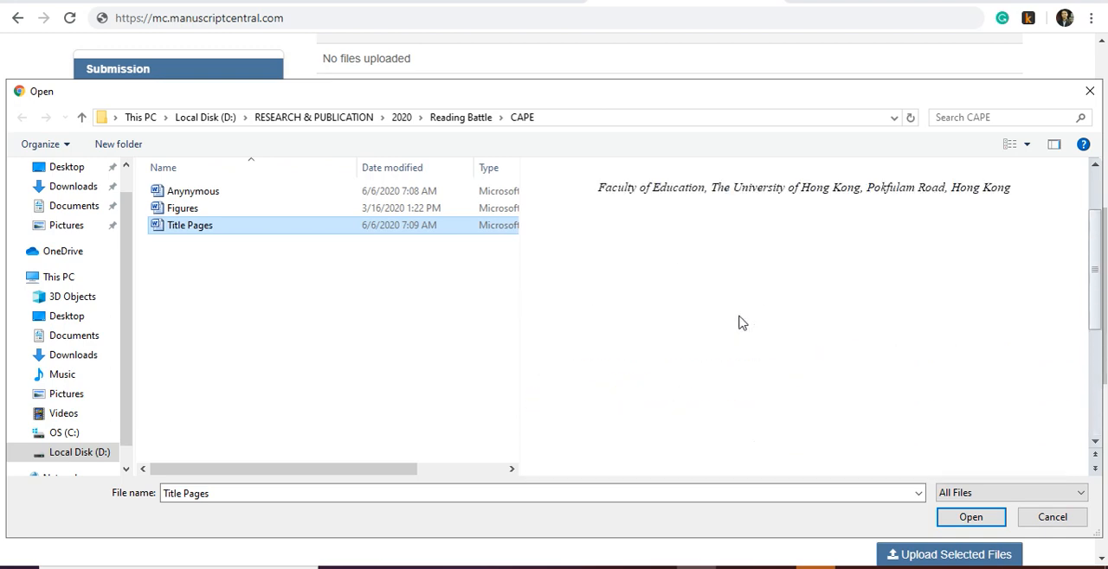
{"action": "scroll", "coordinate": [742, 323], "scroll_direction": "up", "scroll_amount": 3}
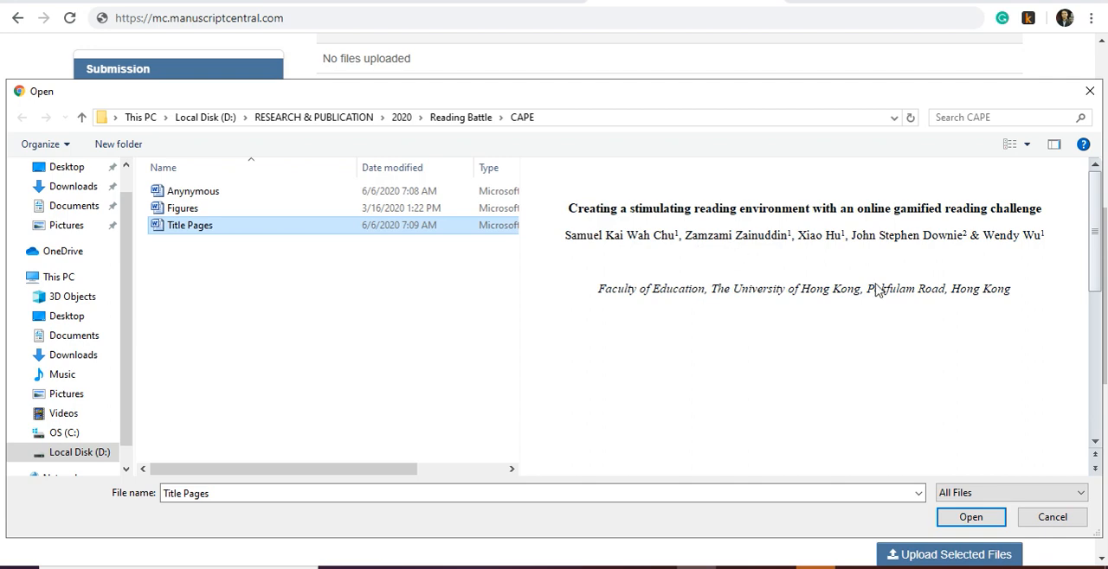
{"action": "scroll", "coordinate": [770, 389], "scroll_direction": "down", "scroll_amount": 1}
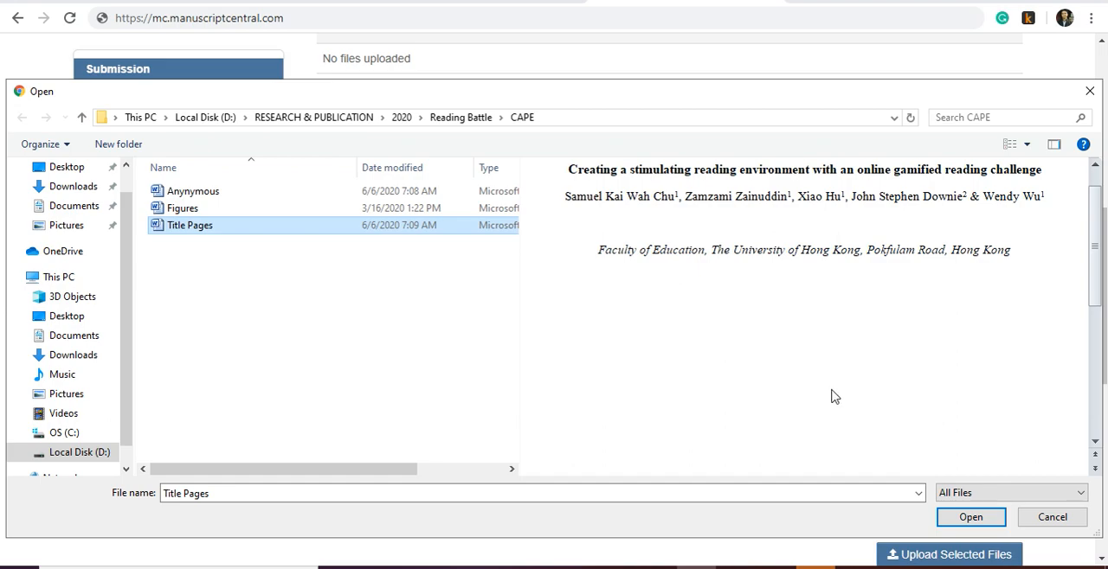
{"action": "left_click", "coordinate": [973, 518]}
- Upload the three selected files to the submission, leaving the figure's caption and link text empty
{"action": "scroll", "coordinate": [573, 332], "scroll_direction": "down", "scroll_amount": 1}
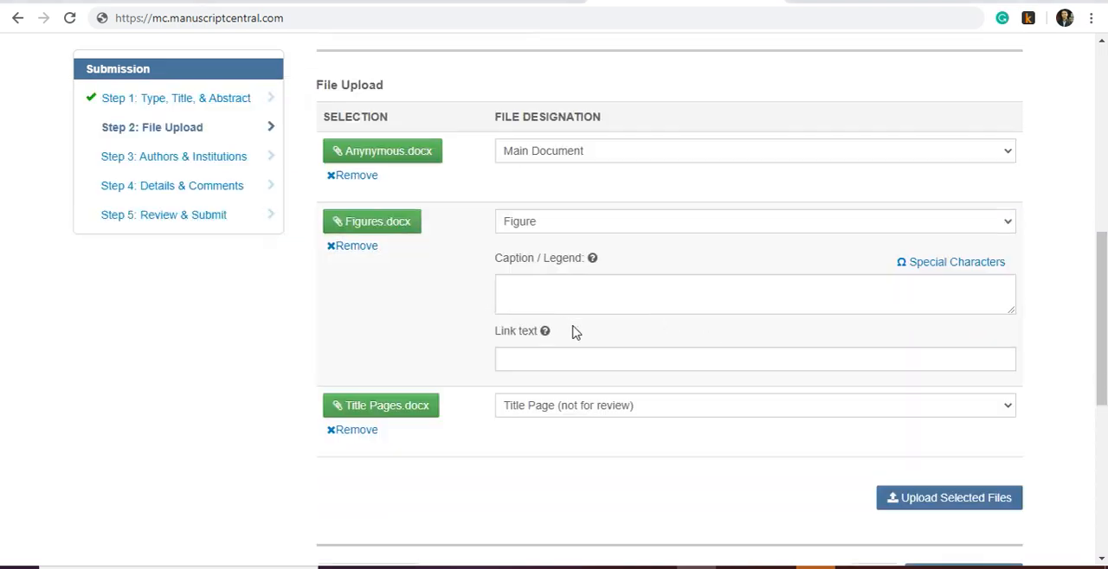
{"action": "scroll", "coordinate": [573, 333], "scroll_direction": "down", "scroll_amount": 1}
{"action": "left_click", "coordinate": [925, 418]}
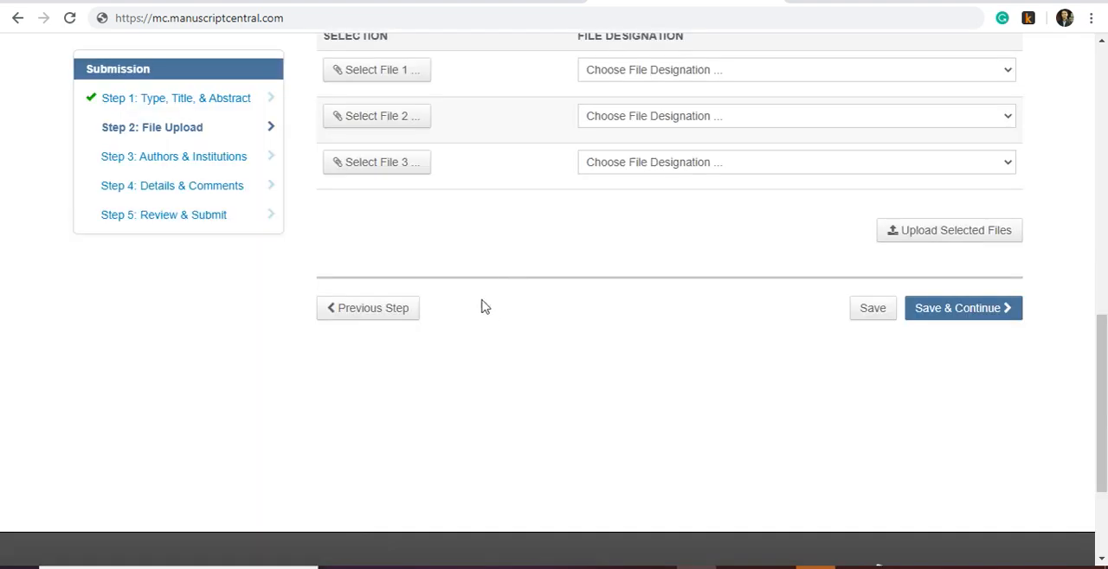
- Check the uploaded files and their designations, save them and continue to the Authors & Institutions step
{"action": "scroll", "coordinate": [498, 316], "scroll_direction": "up", "scroll_amount": 1}
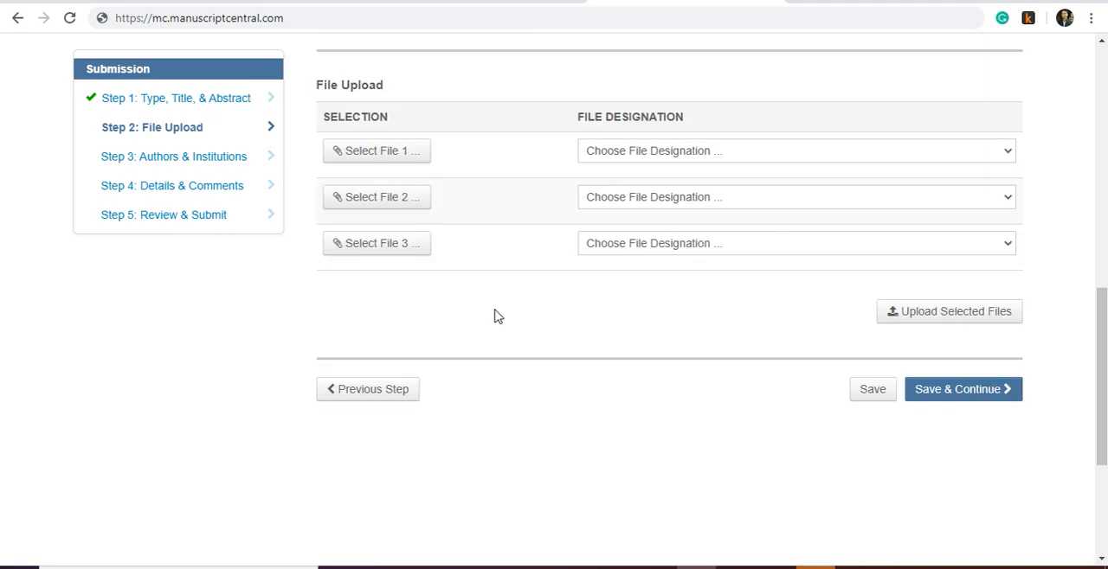
{"action": "scroll", "coordinate": [499, 318], "scroll_direction": "up", "scroll_amount": 1}
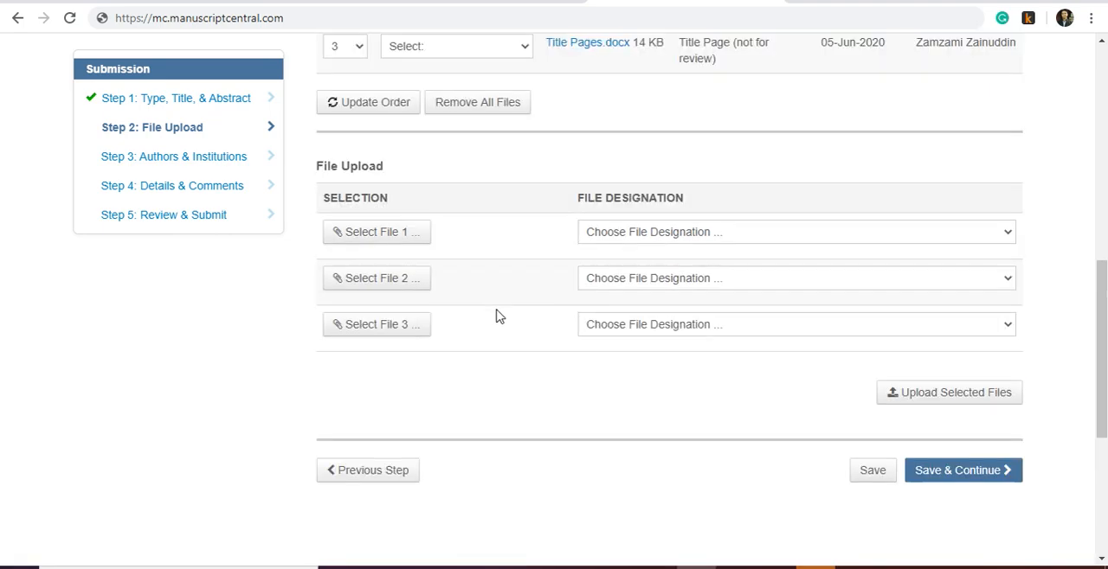
{"action": "scroll", "coordinate": [499, 318], "scroll_direction": "up", "scroll_amount": 4}
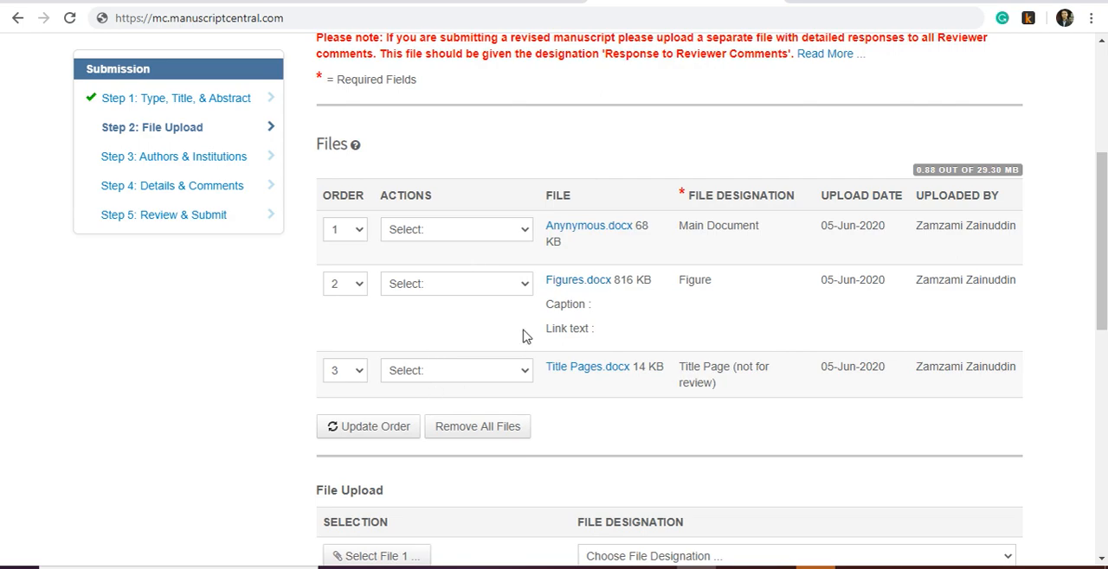
{"action": "scroll", "coordinate": [524, 336], "scroll_direction": "down", "scroll_amount": 4}
{"action": "left_click", "coordinate": [954, 474]}
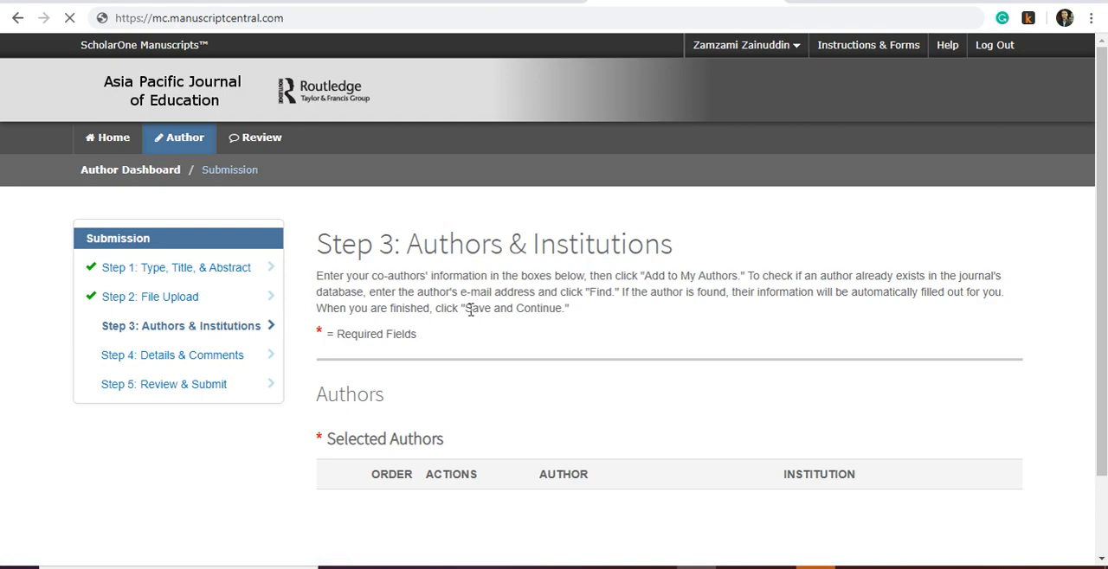
- Review the selected authors and add the first person in the recent co-authors list to the submission
{"action": "scroll", "coordinate": [471, 310], "scroll_direction": "down", "scroll_amount": 1}
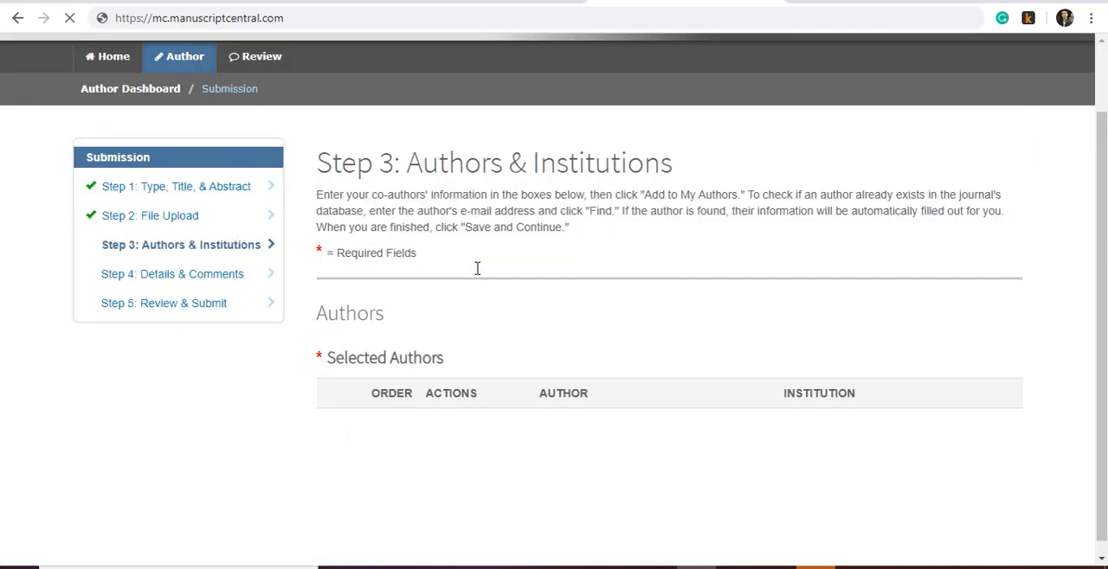
{"action": "scroll", "coordinate": [519, 292], "scroll_direction": "down", "scroll_amount": 1}
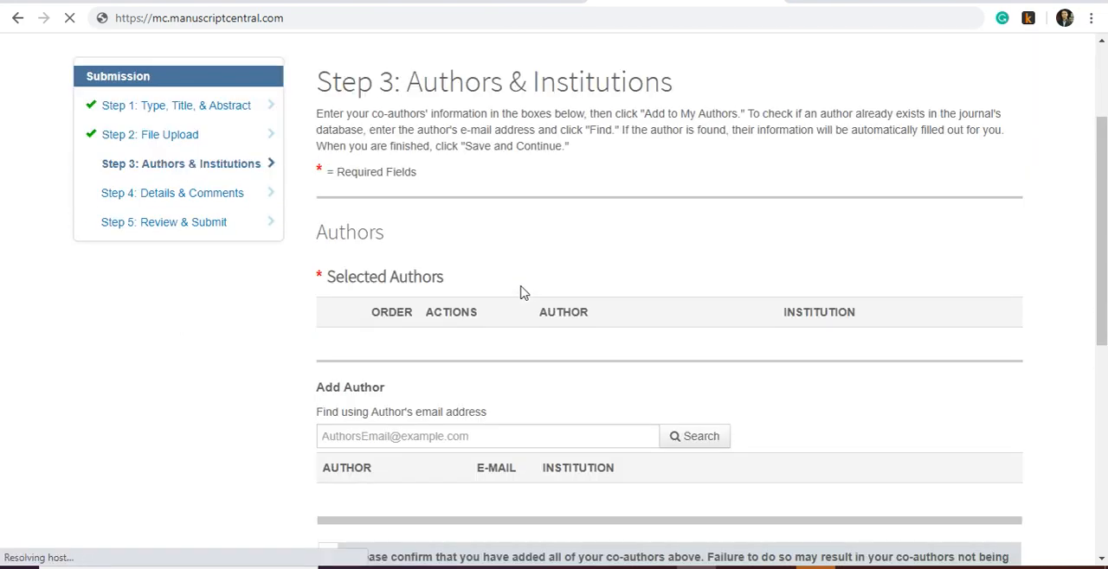
{"action": "scroll", "coordinate": [522, 292], "scroll_direction": "down", "scroll_amount": 1}
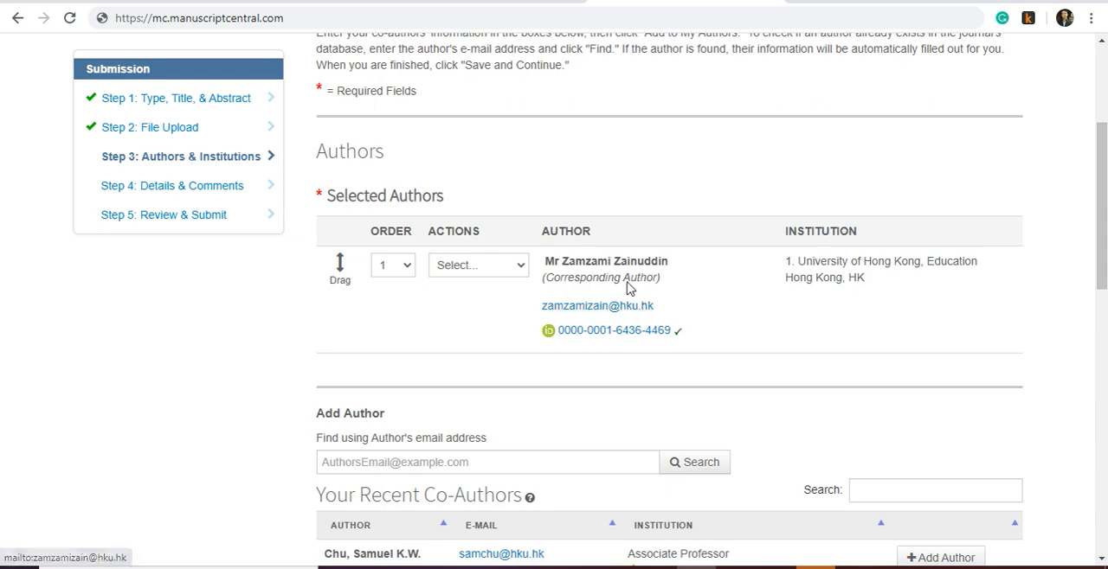
{"action": "scroll", "coordinate": [474, 354], "scroll_direction": "down", "scroll_amount": 2}
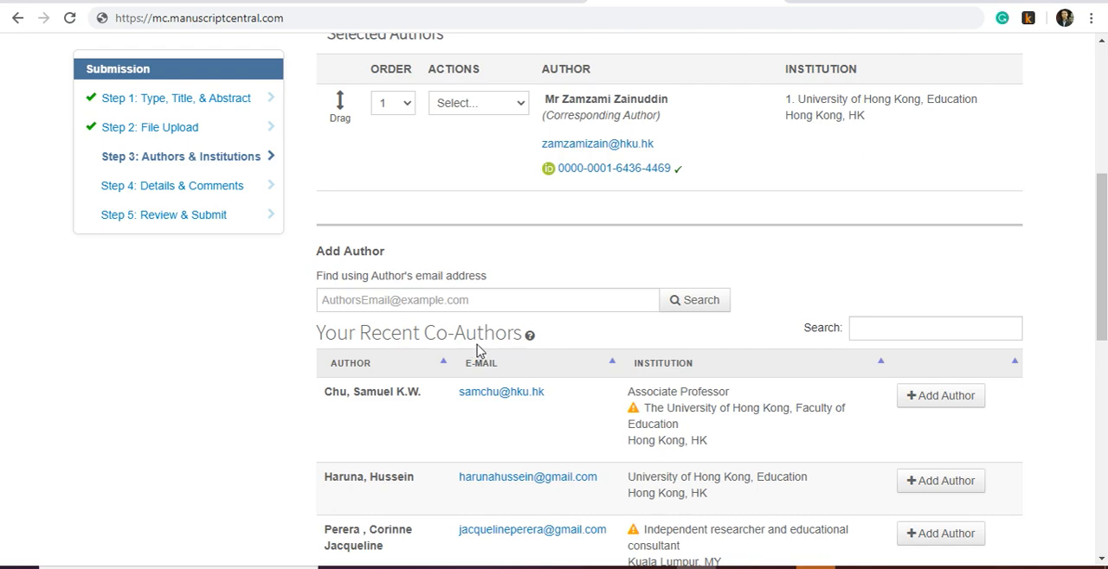
{"action": "scroll", "coordinate": [759, 402], "scroll_direction": "down", "scroll_amount": 1}
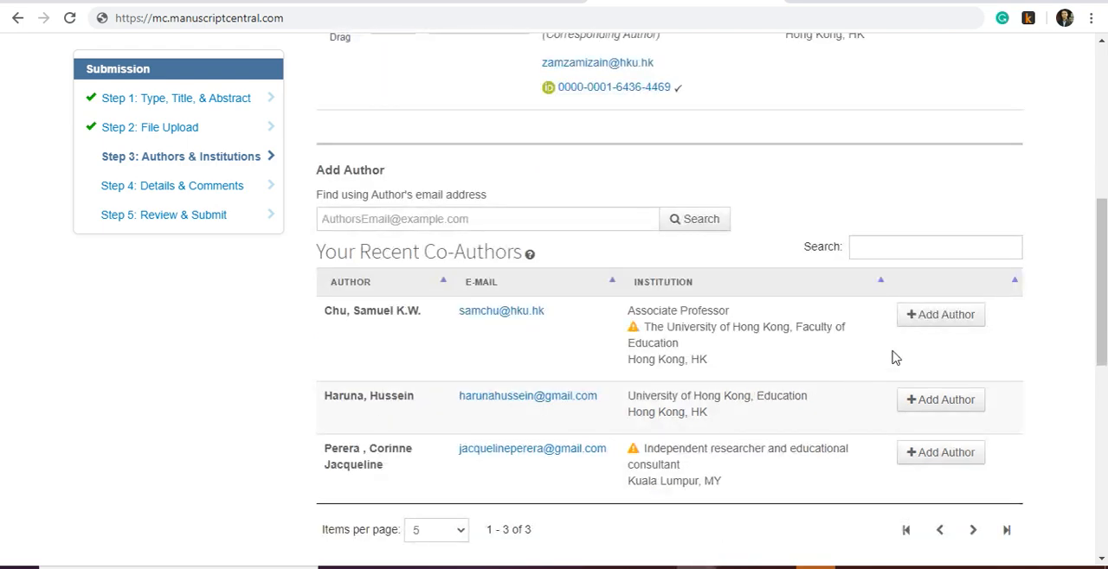
{"action": "left_click", "coordinate": [927, 317]}
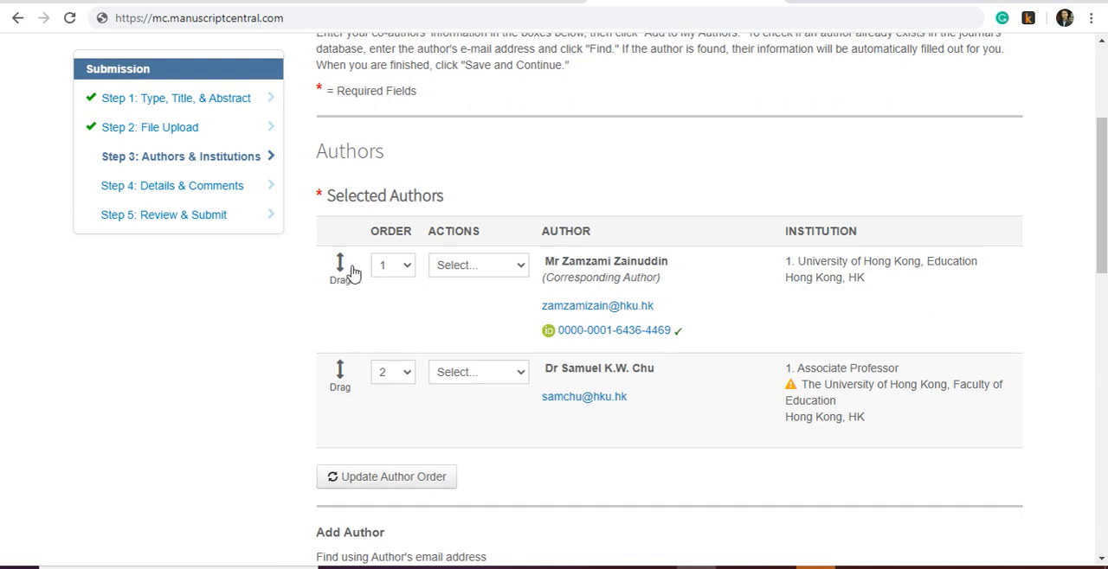
- Reorder the authors so the added co-author is 1 and the corresponding author is 2, and update the author order
{"action": "mouse_move", "coordinate": [352, 272]}
{"action": "left_mouse_down"}
{"action": "mouse_move", "coordinate": [366, 329]}
{"action": "mouse_move", "coordinate": [359, 397]}
{"action": "mouse_move", "coordinate": [392, 232]}
{"action": "mouse_move", "coordinate": [358, 277]}
{"action": "left_mouse_up"}
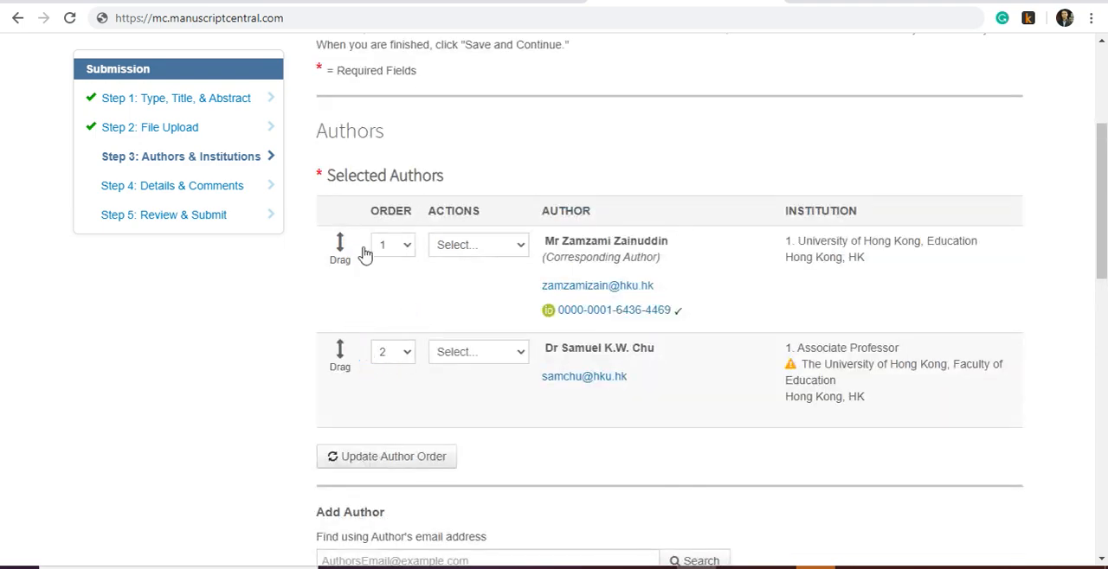
{"action": "left_click_drag", "start_coordinate": [358, 254], "coordinate": [355, 383]}
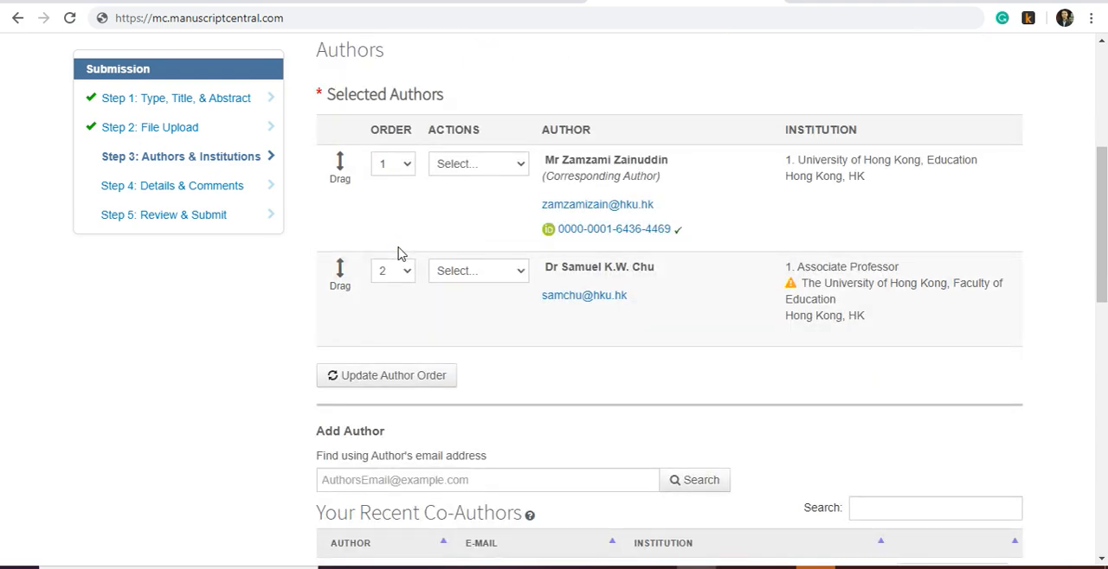
{"action": "left_click", "coordinate": [401, 165]}
{"action": "left_click", "coordinate": [388, 198]}
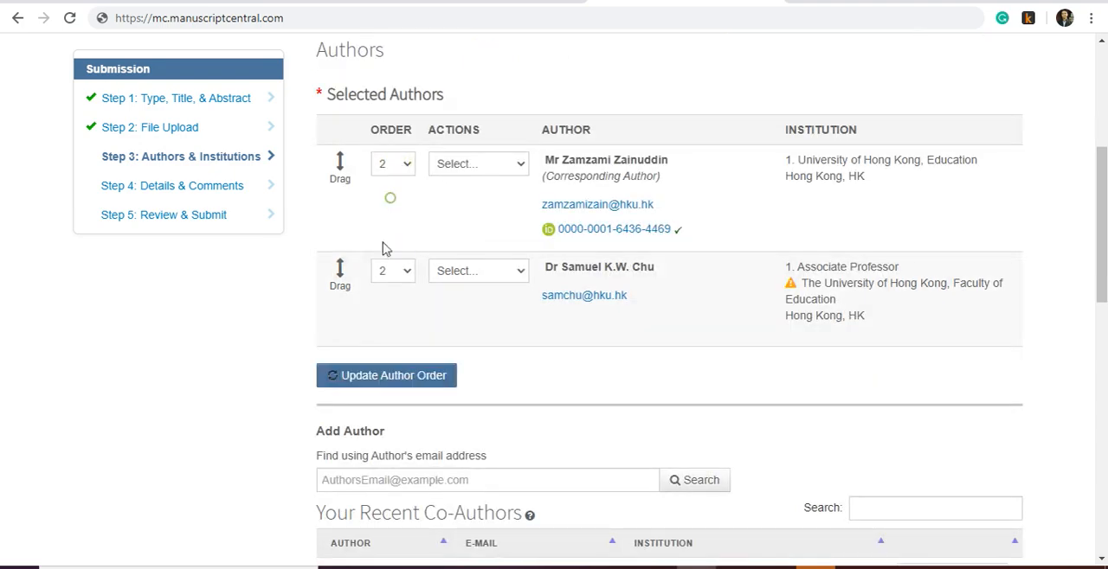
{"action": "left_click", "coordinate": [389, 275]}
{"action": "left_click", "coordinate": [392, 293]}
{"action": "left_click", "coordinate": [383, 380]}
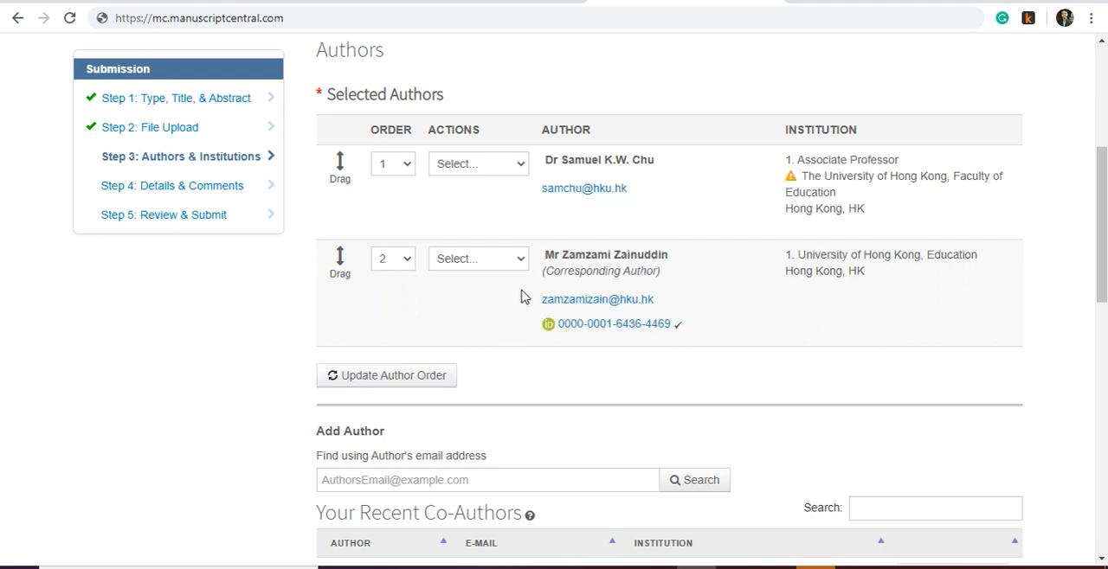
- Edit the first author's details, replacing the unlinked institution with the listed University of Hong Kong, and save the changes
{"action": "mouse_move", "coordinate": [792, 180]}
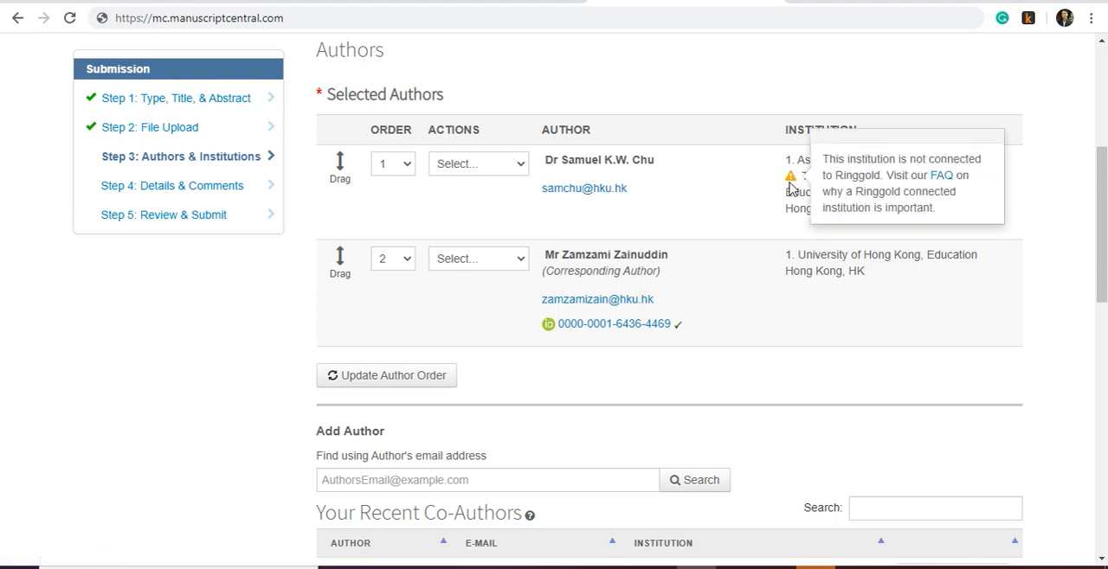
{"action": "left_click", "coordinate": [517, 165]}
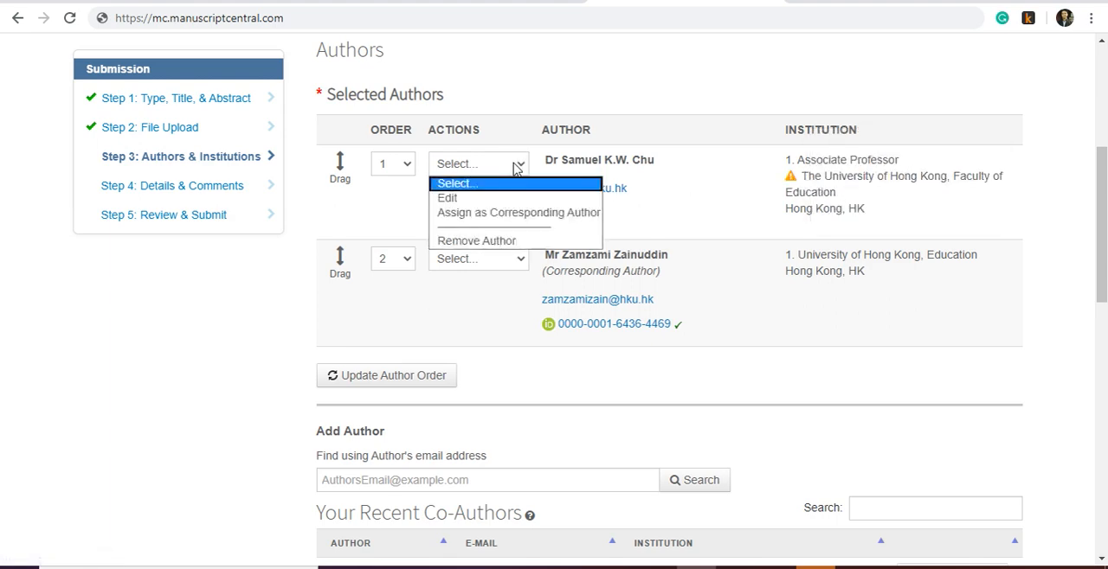
{"action": "left_click", "coordinate": [478, 198]}
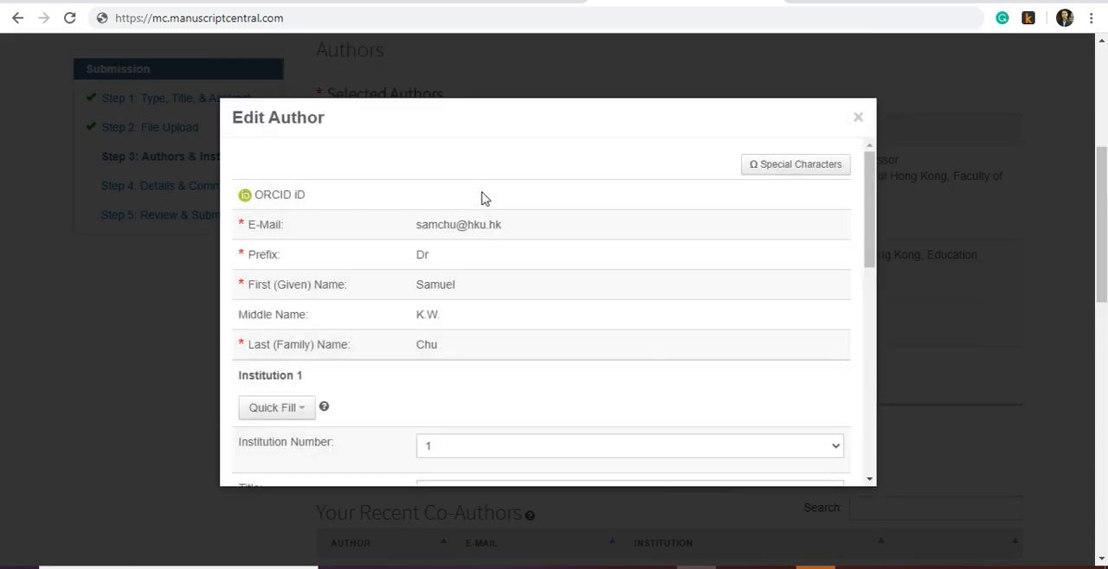
{"action": "scroll", "coordinate": [465, 321], "scroll_direction": "down", "scroll_amount": 3}
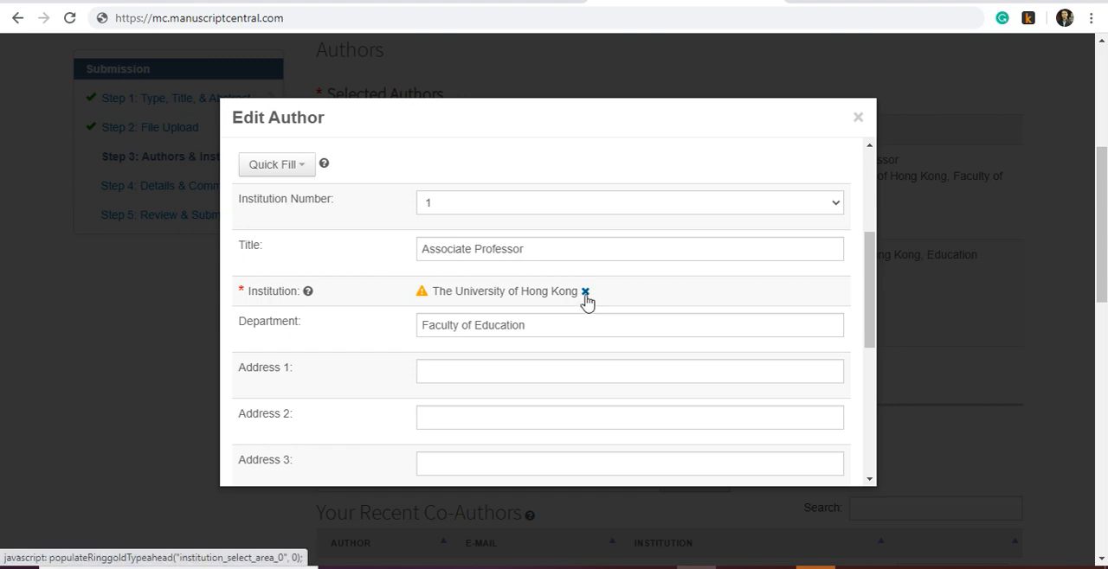
{"action": "left_click", "coordinate": [585, 293]}
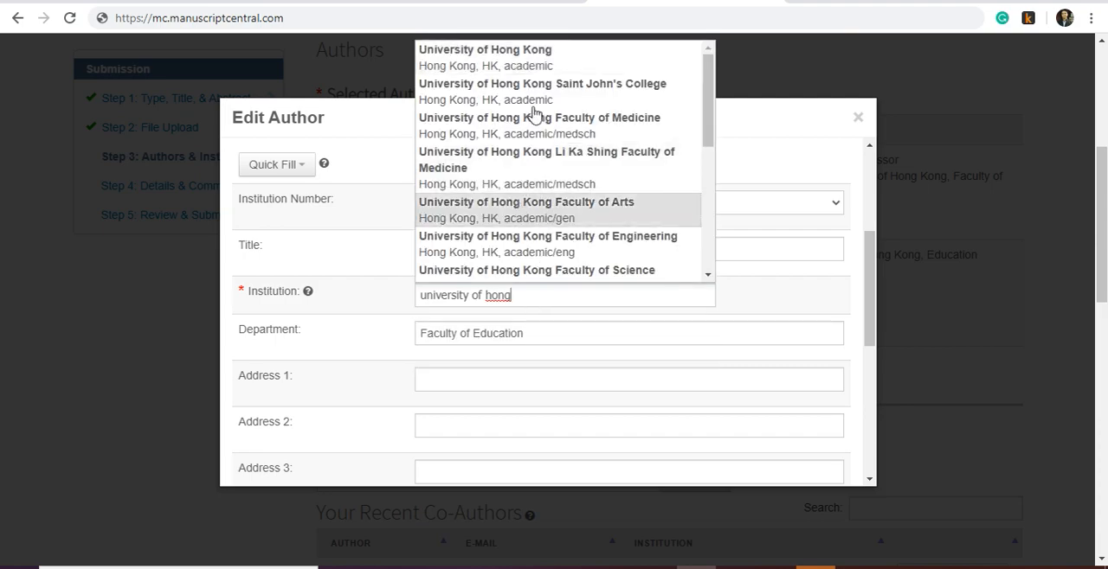
{"action": "left_click", "coordinate": [538, 50]}
{"action": "scroll", "coordinate": [736, 337], "scroll_direction": "down", "scroll_amount": 10}
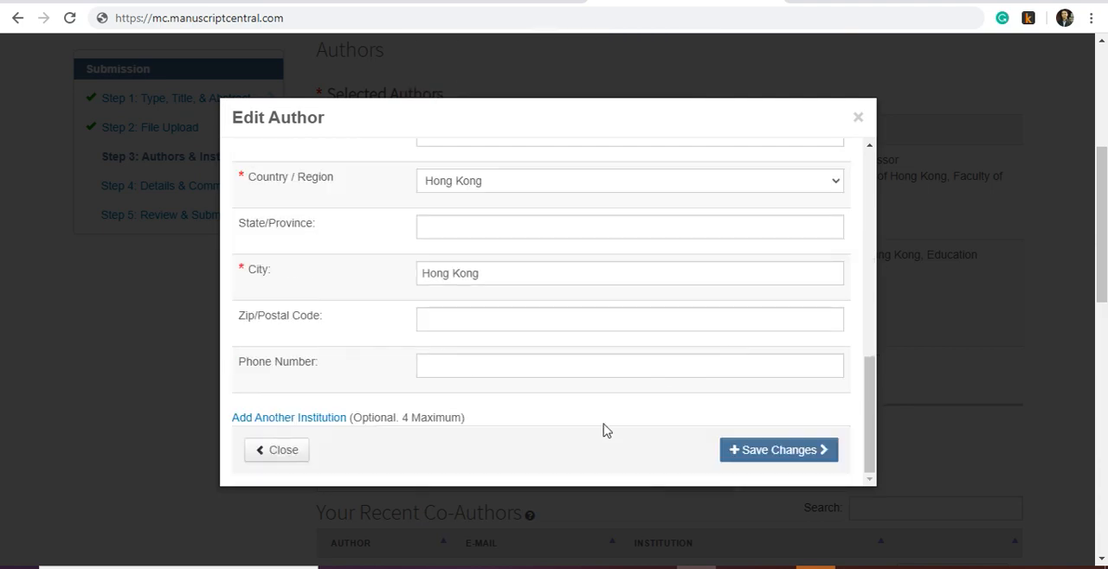
{"action": "left_click", "coordinate": [773, 448]}
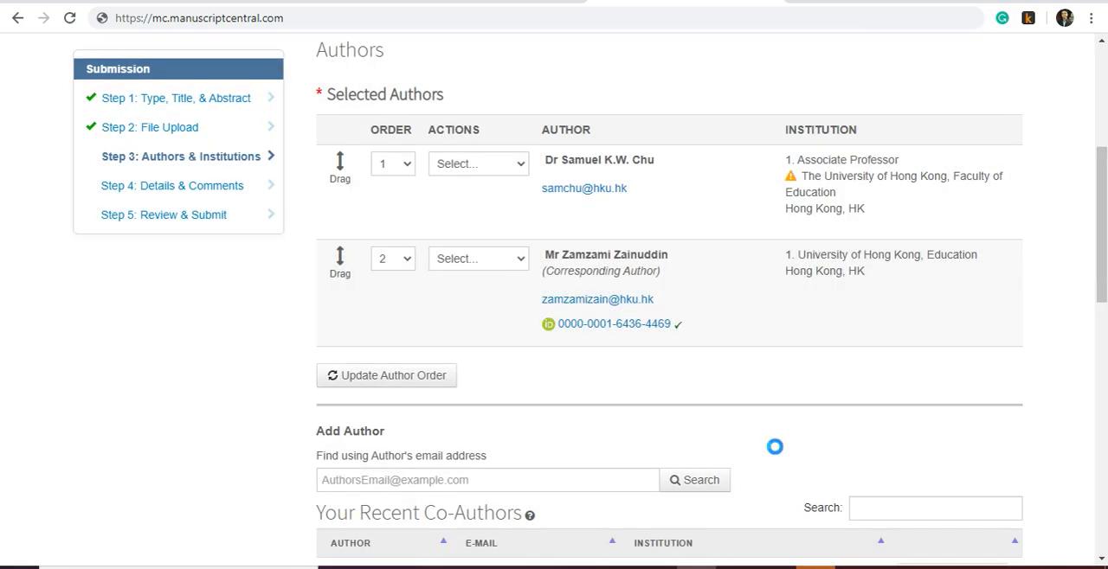
- Search for another co-author to add using the person's e-mail address
{"action": "scroll", "coordinate": [597, 398], "scroll_direction": "down", "scroll_amount": 1}
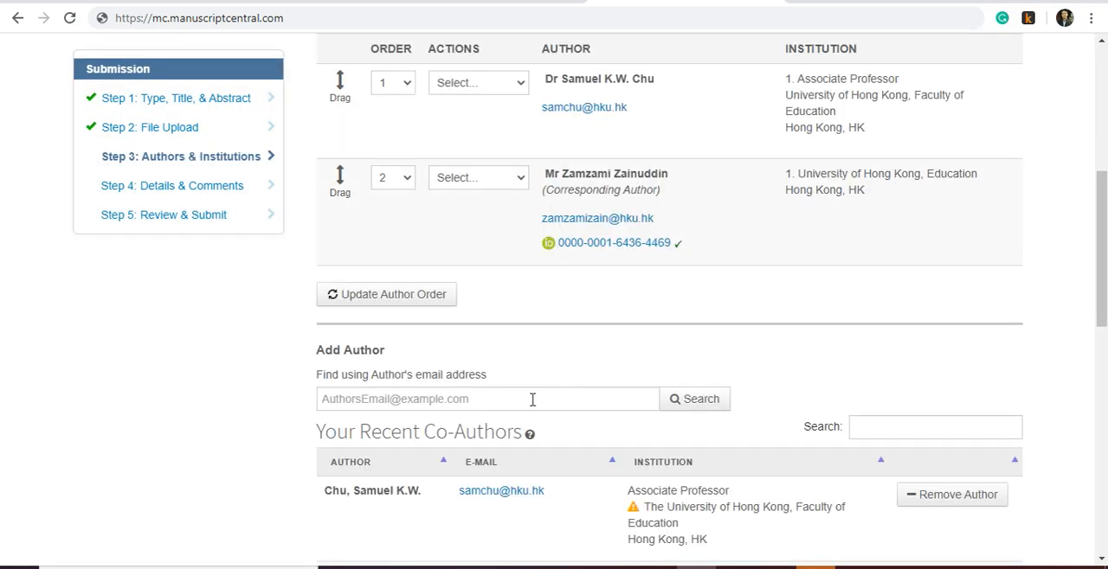
{"action": "left_click", "coordinate": [430, 399]}
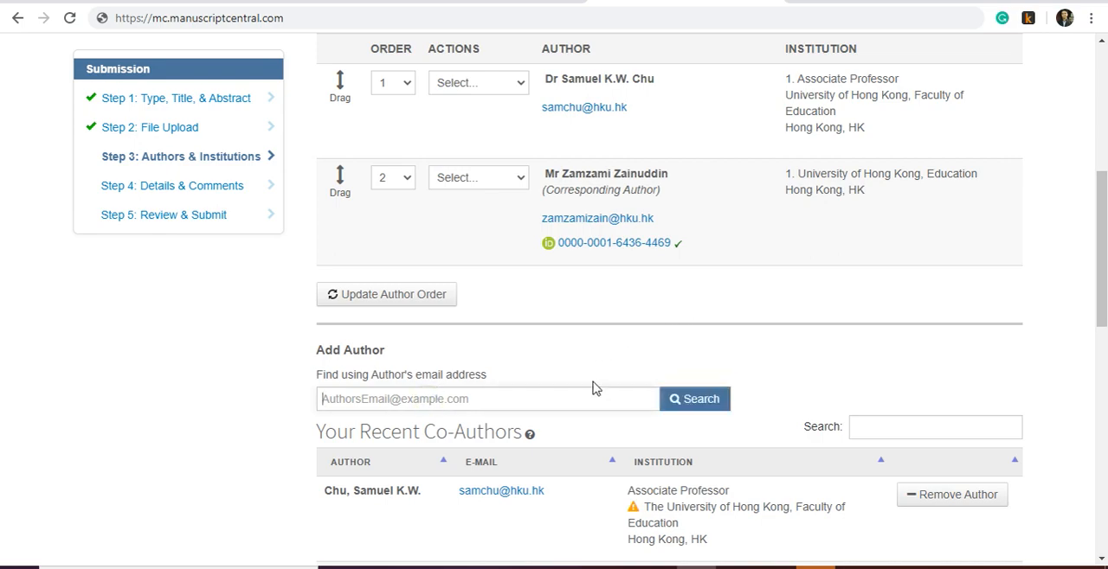
{"action": "scroll", "coordinate": [594, 389], "scroll_direction": "down", "scroll_amount": 1}
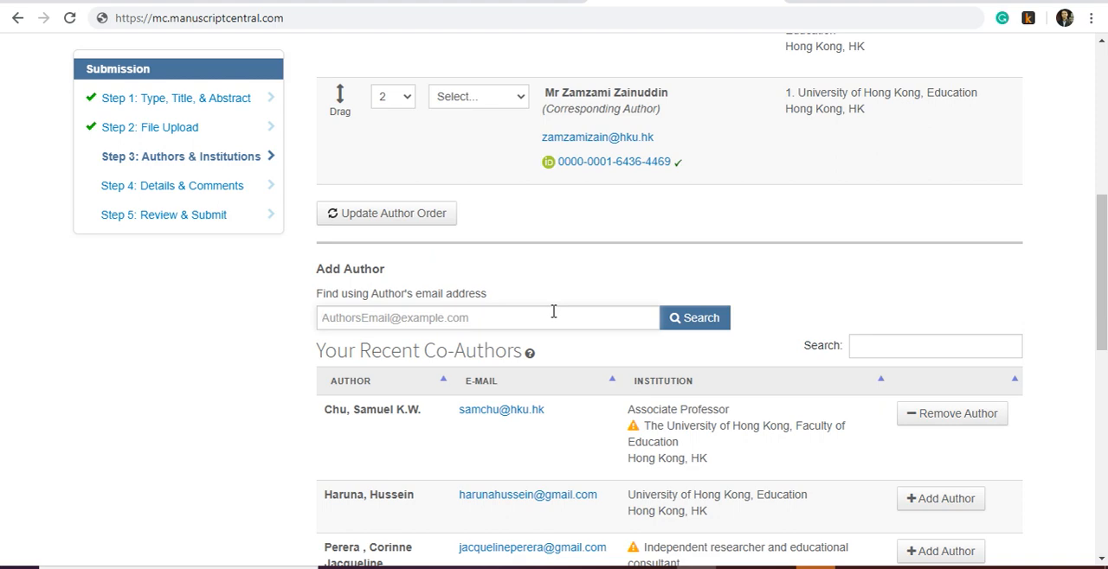
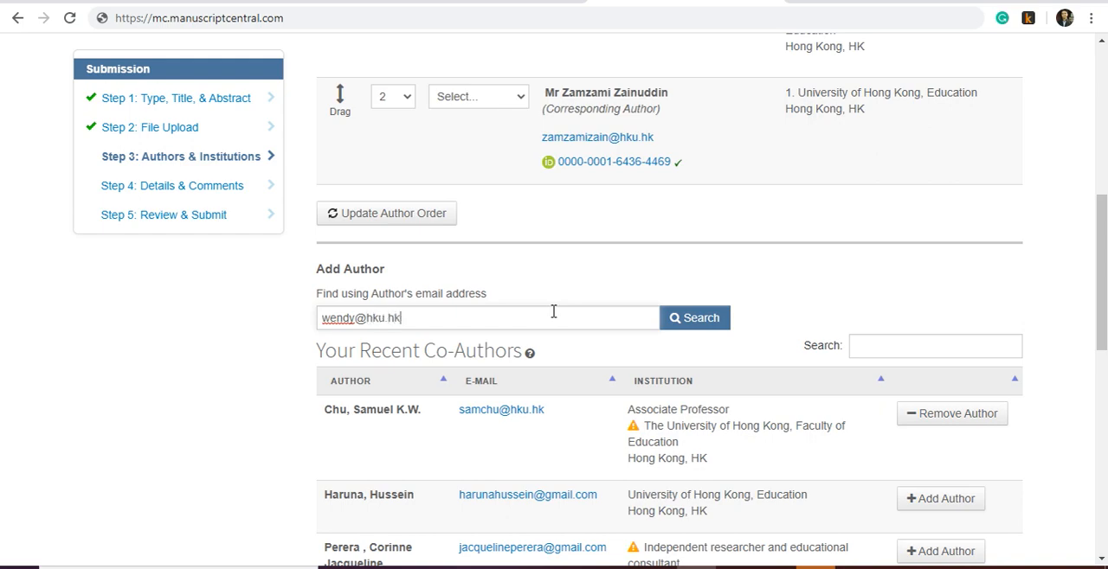
{"action": "left_click", "coordinate": [705, 318]}
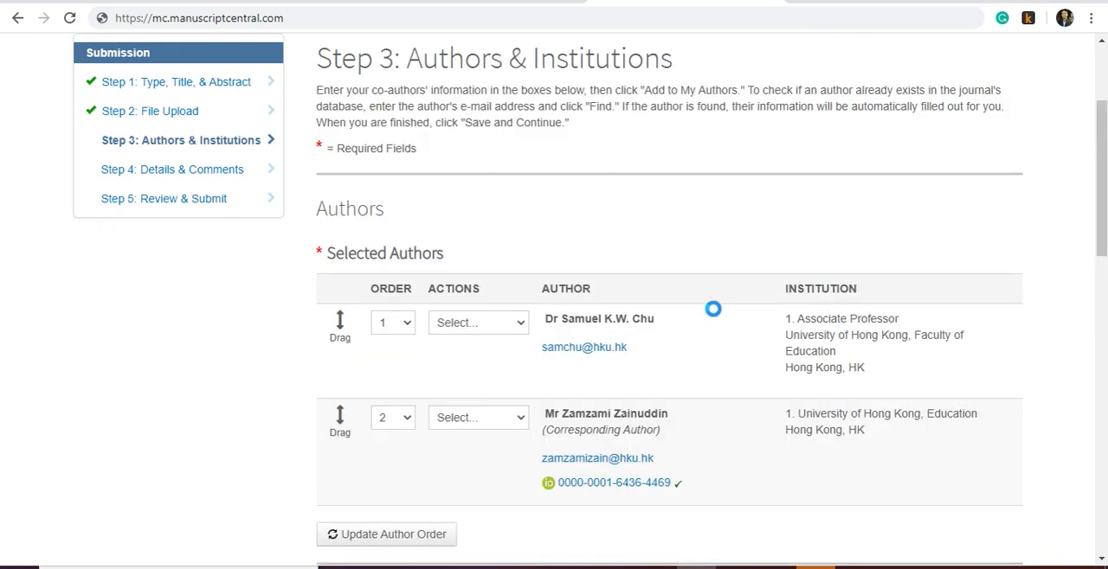
{"action": "scroll", "coordinate": [708, 262], "scroll_direction": "up", "scroll_amount": 2}
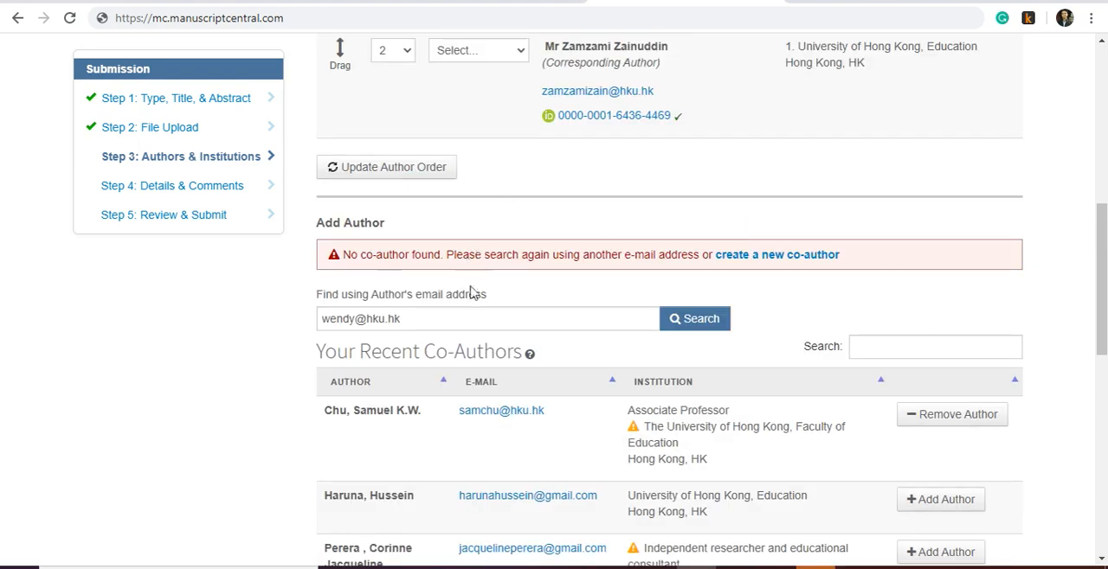
- Create a new co-author from the searched e-mail, with prefix Miss and the person's first and last names
{"action": "left_click", "coordinate": [757, 256]}
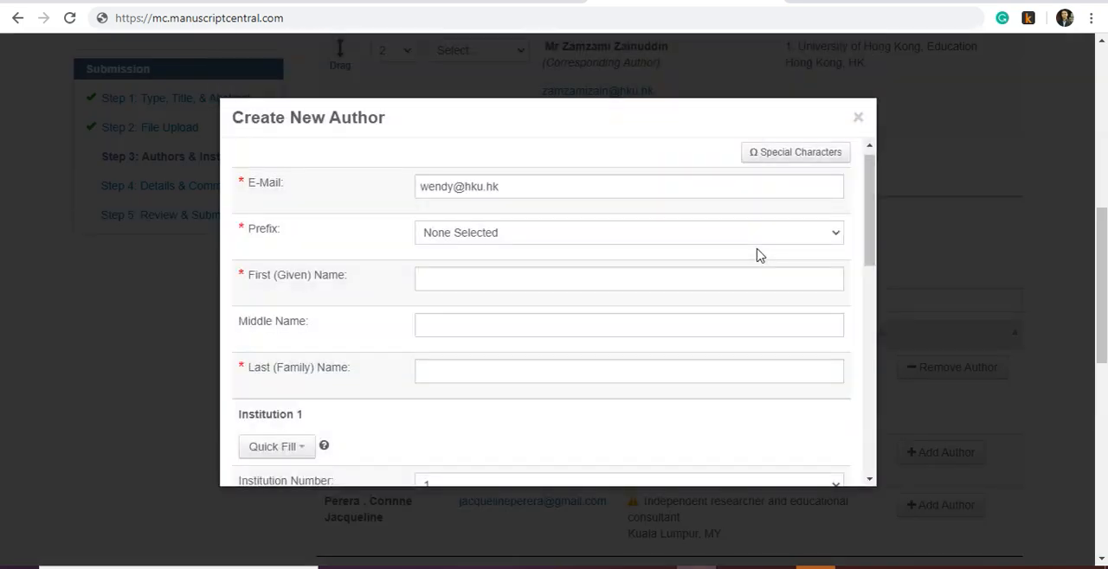
{"action": "left_click", "coordinate": [488, 237]}
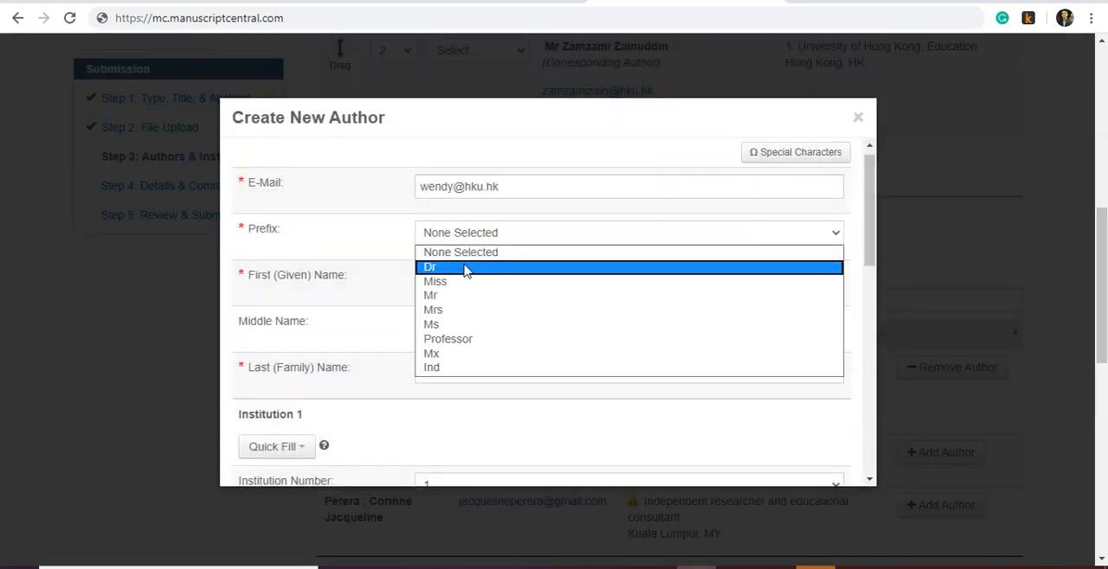
{"action": "left_click", "coordinate": [449, 287]}
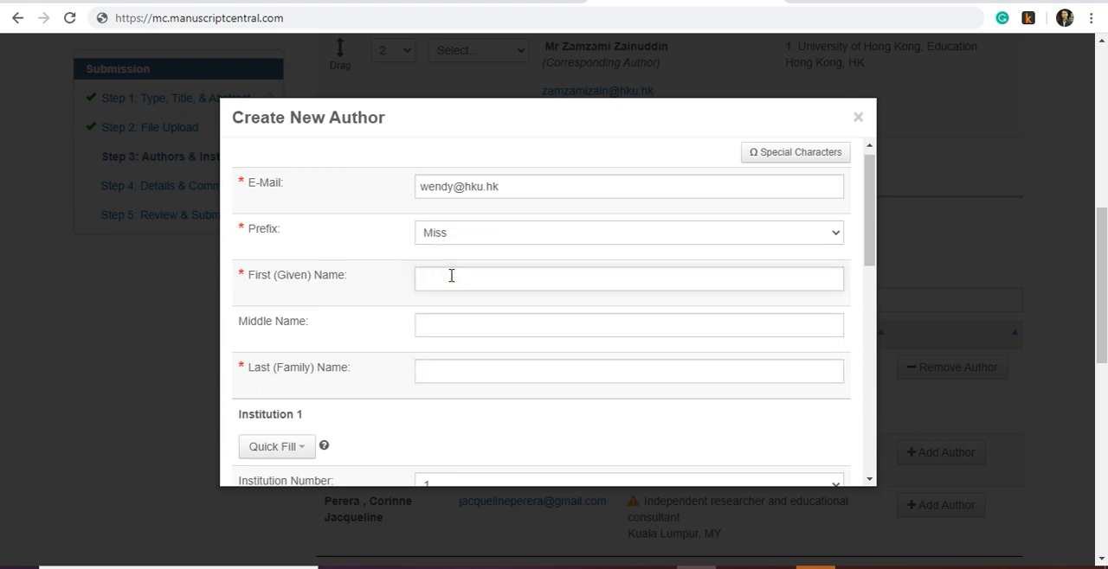
{"action": "left_click", "coordinate": [500, 370]}
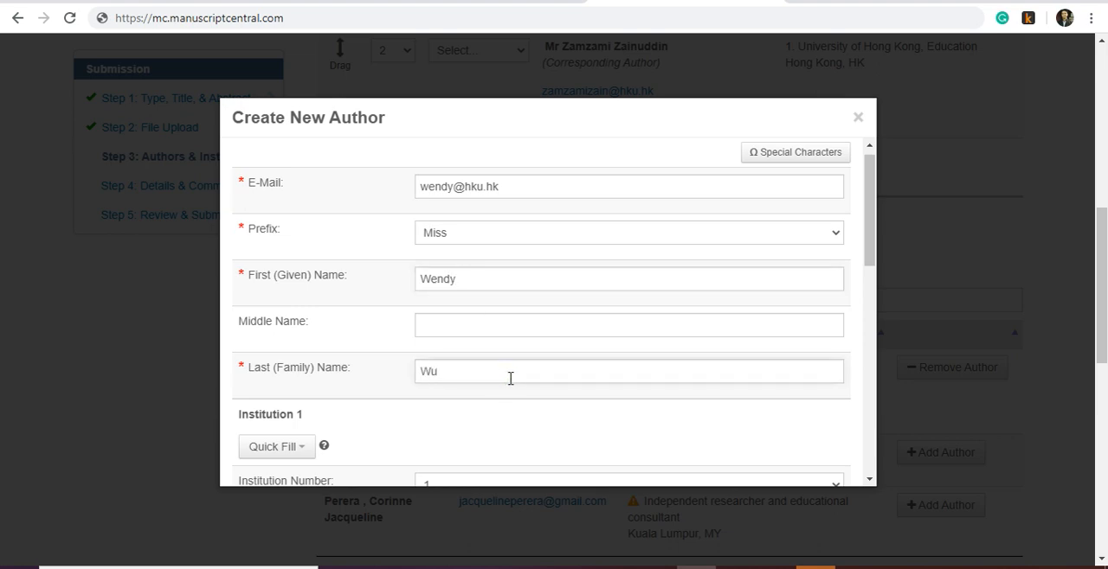
- Set the new co-author's institution to the listed University of Hong Kong and add the created author to the submission
{"action": "scroll", "coordinate": [511, 379], "scroll_direction": "down", "scroll_amount": 3}
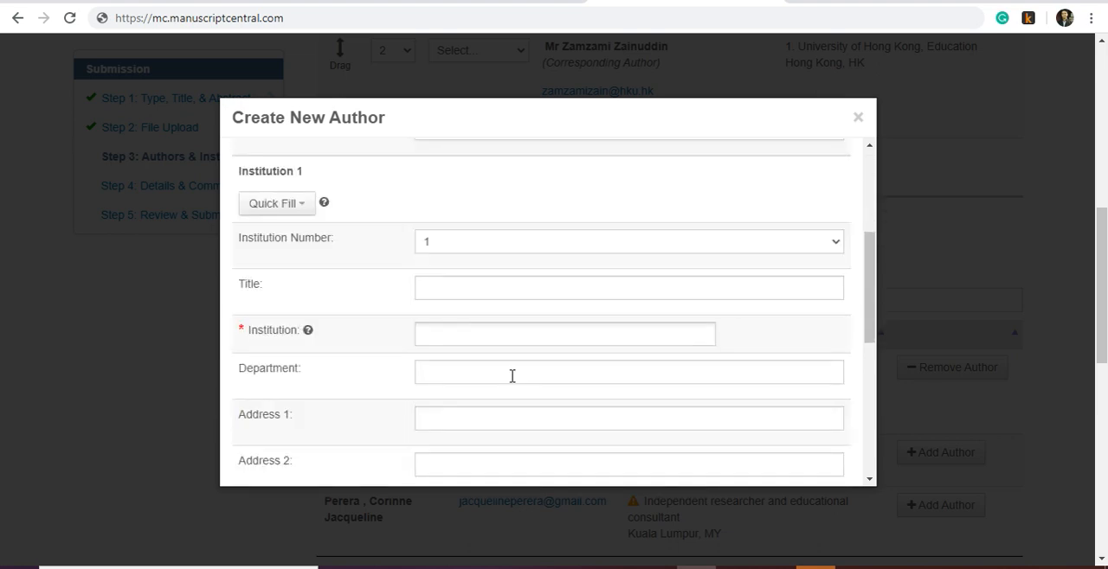
{"action": "left_click", "coordinate": [464, 328]}
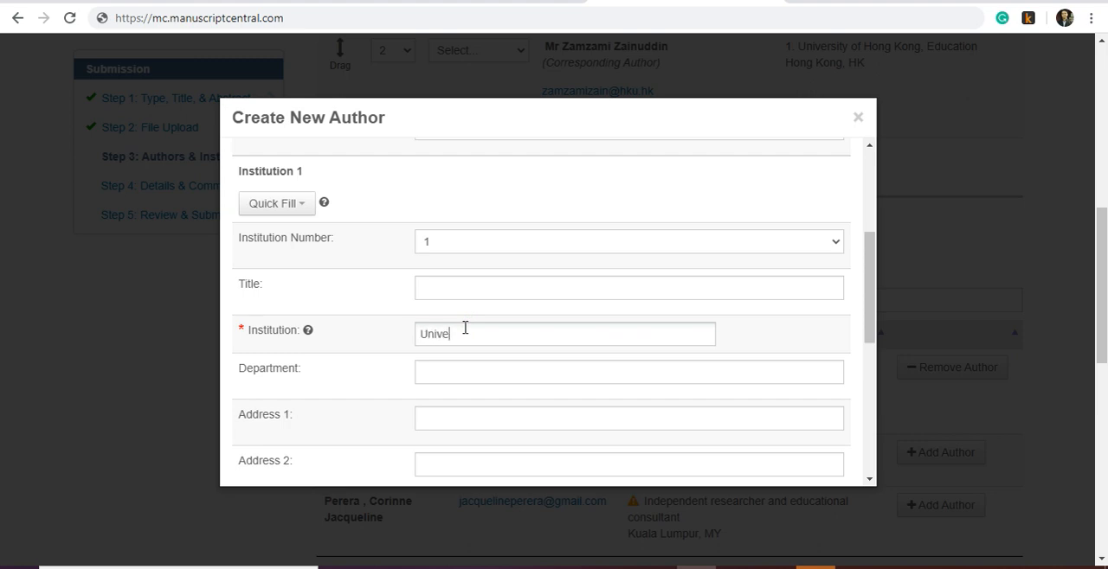
{"action": "type", "text": "University of hon"}
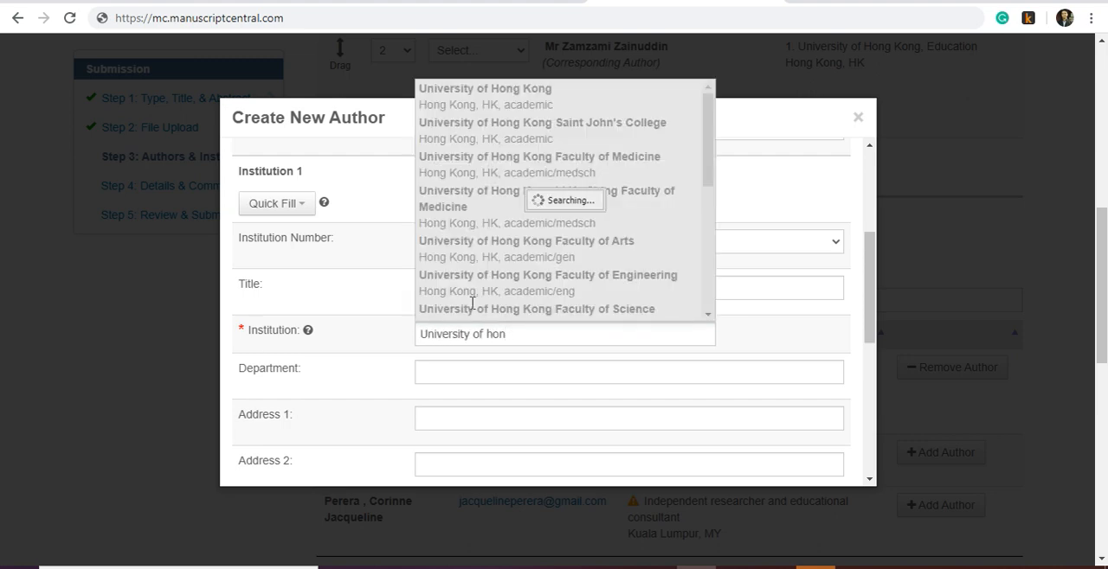
{"action": "type", "text": "g"}
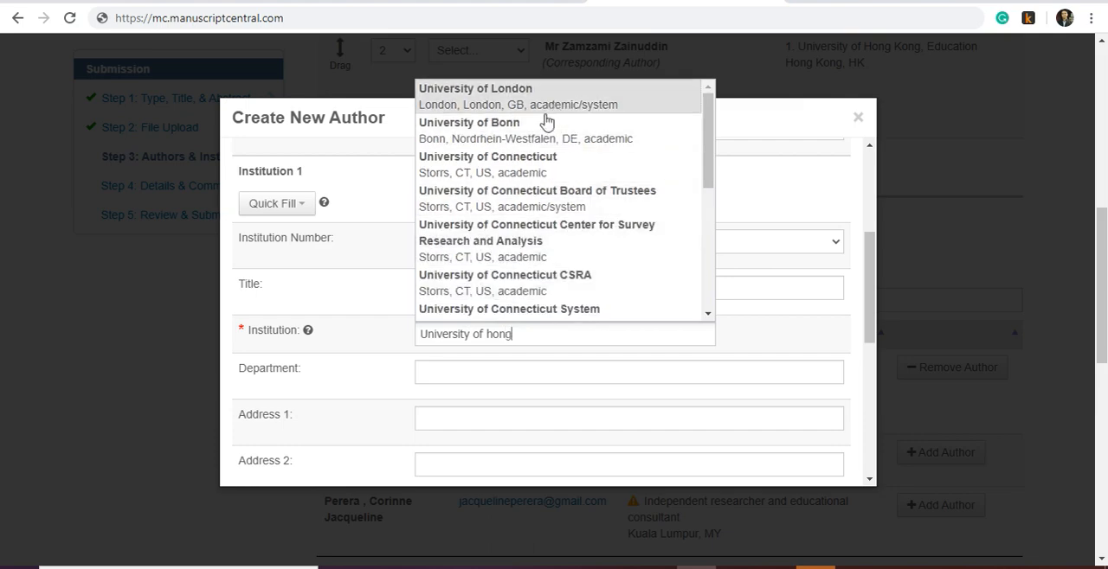
{"action": "left_click", "coordinate": [529, 103]}
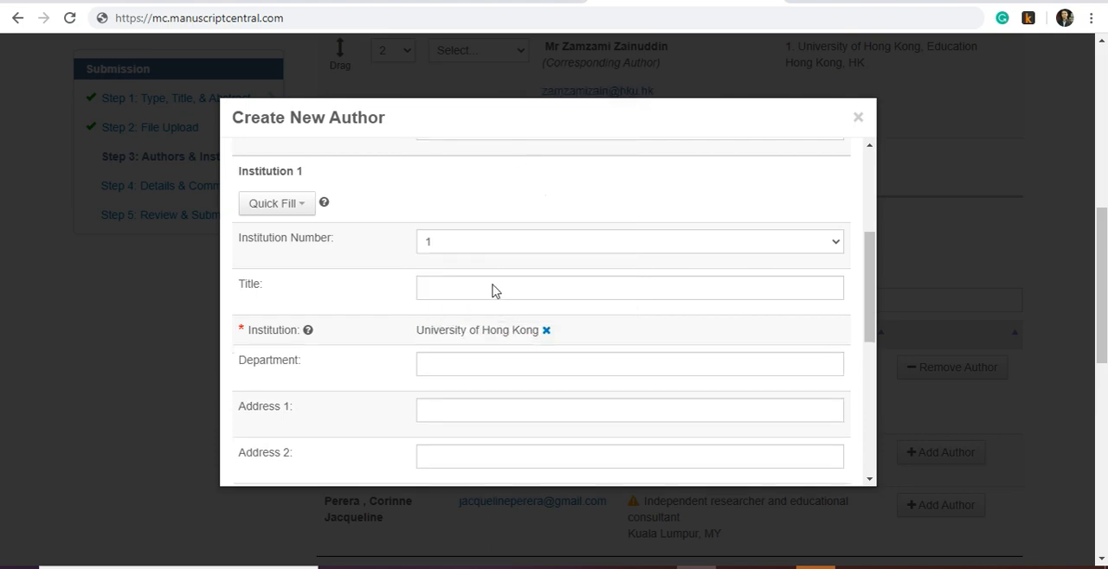
{"action": "scroll", "coordinate": [623, 344], "scroll_direction": "down", "scroll_amount": 1}
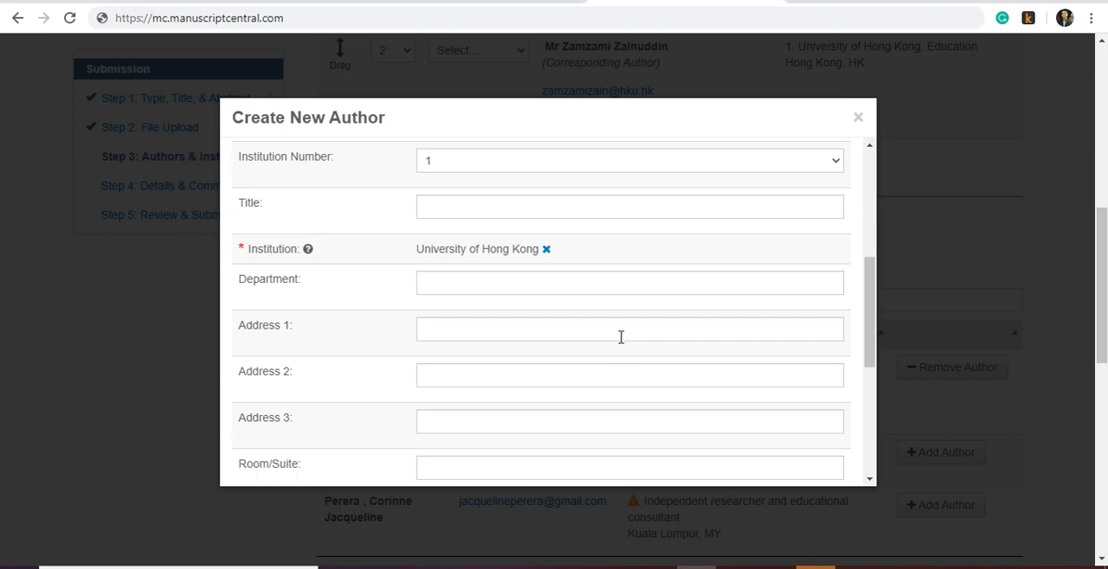
{"action": "scroll", "coordinate": [620, 337], "scroll_direction": "down", "scroll_amount": 4}
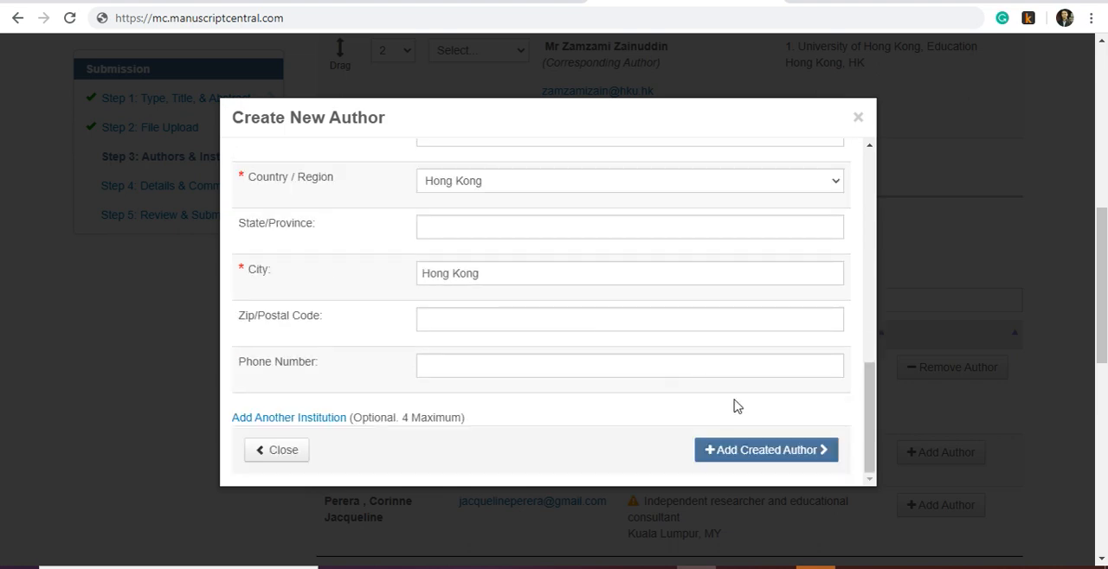
{"action": "scroll", "coordinate": [638, 312], "scroll_direction": "up", "scroll_amount": 3}
{"action": "scroll", "coordinate": [638, 312], "scroll_direction": "down", "scroll_amount": 3}
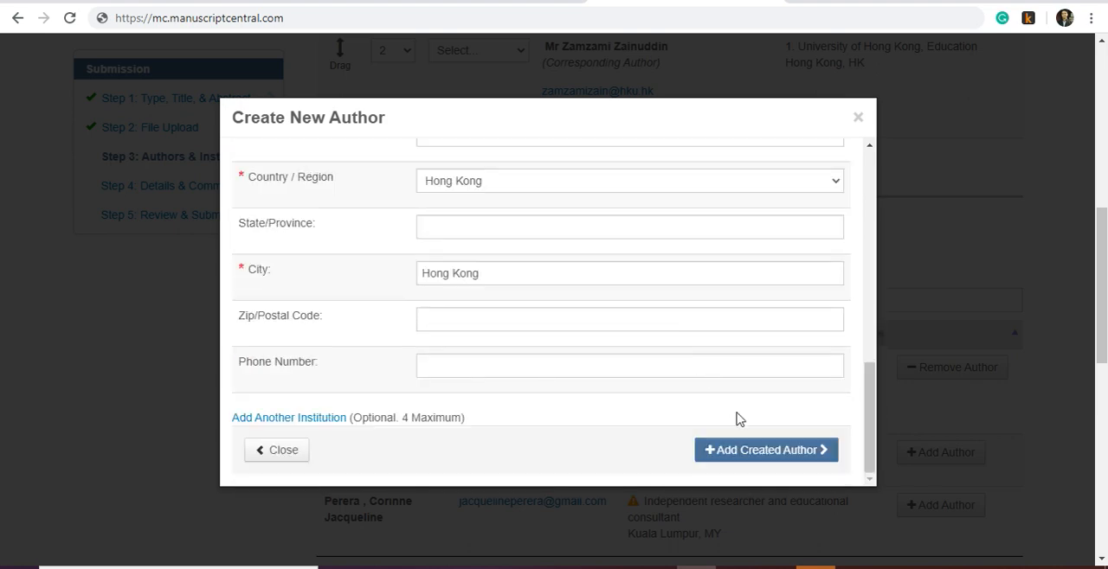
{"action": "left_click", "coordinate": [759, 450]}
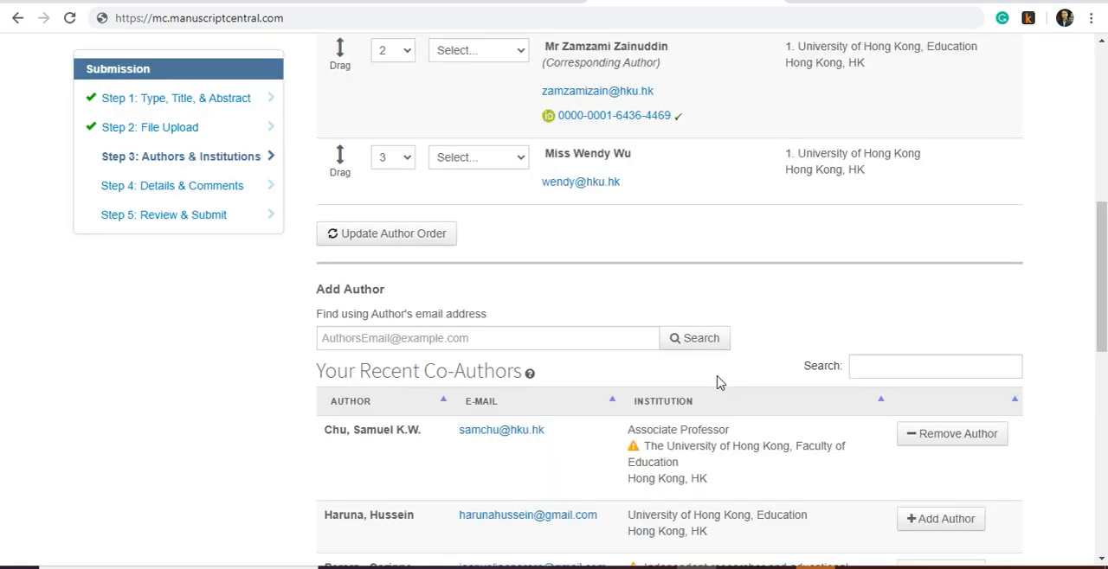
- Review the author list, confirm that all co-authors have been added, and save and continue to Details & Comments
{"action": "scroll", "coordinate": [698, 374], "scroll_direction": "down", "scroll_amount": 2}
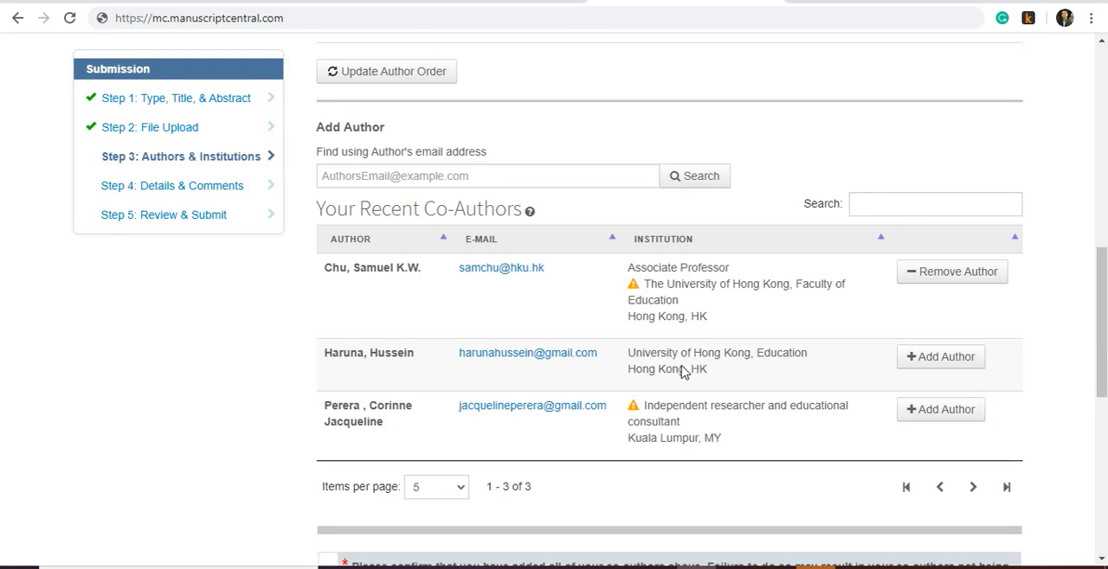
{"action": "scroll", "coordinate": [684, 365], "scroll_direction": "up", "scroll_amount": 4}
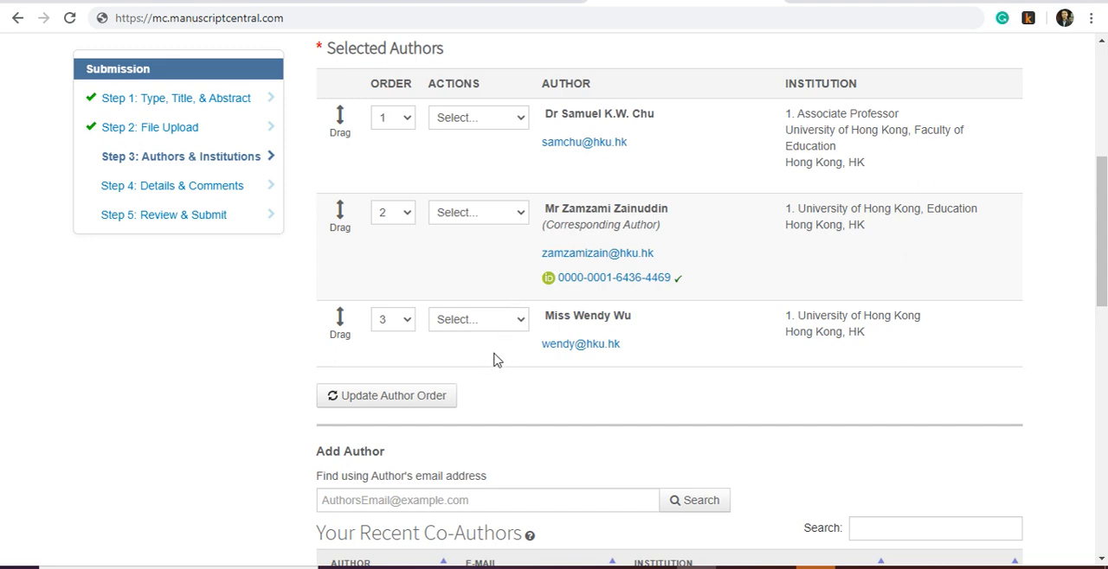
{"action": "scroll", "coordinate": [505, 378], "scroll_direction": "down", "scroll_amount": 6}
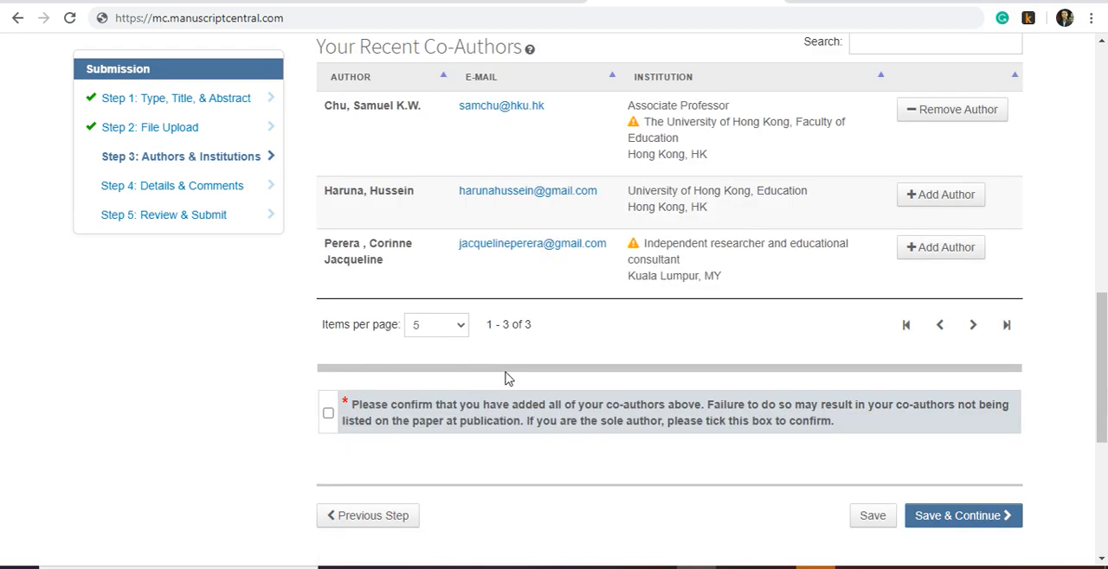
{"action": "scroll", "coordinate": [508, 378], "scroll_direction": "down", "scroll_amount": 3}
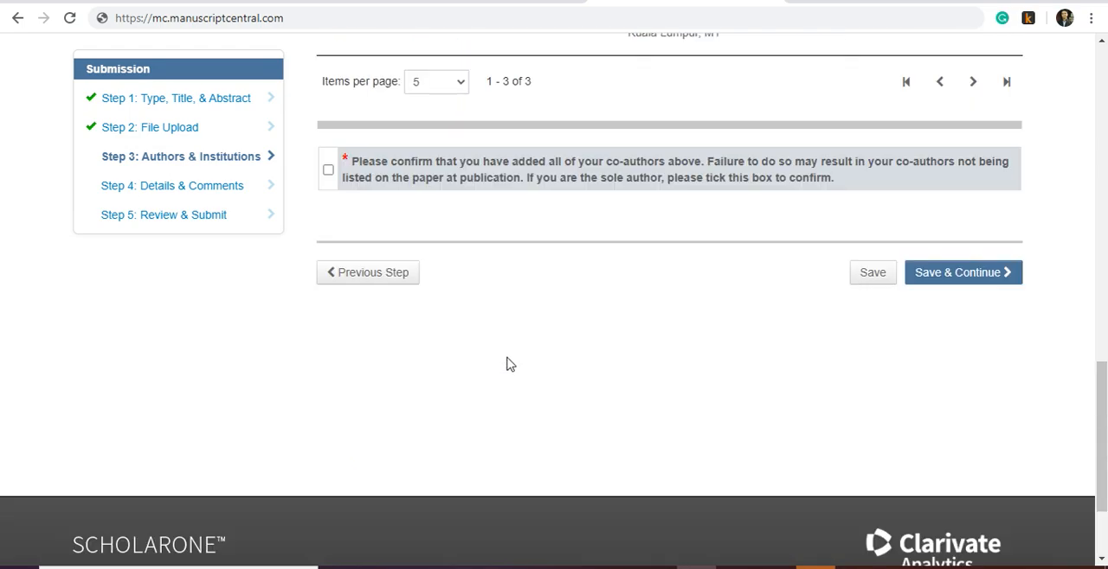
{"action": "left_click", "coordinate": [329, 171]}
{"action": "left_click", "coordinate": [952, 276]}
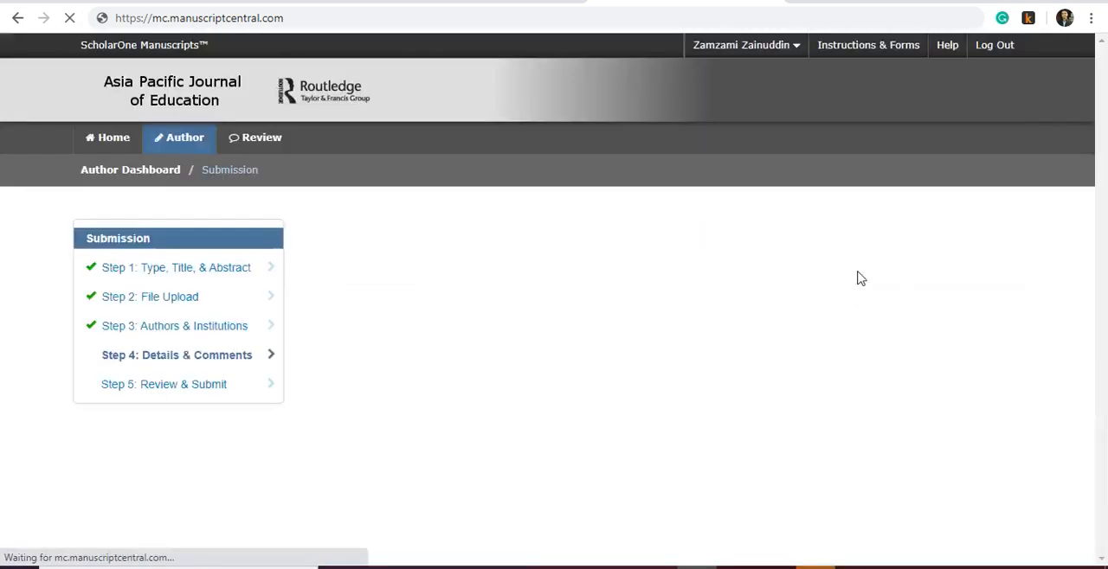
- Leave the cover letter blank and state that there is no funding to report for this submission
{"action": "scroll", "coordinate": [637, 310], "scroll_direction": "down", "scroll_amount": 2}
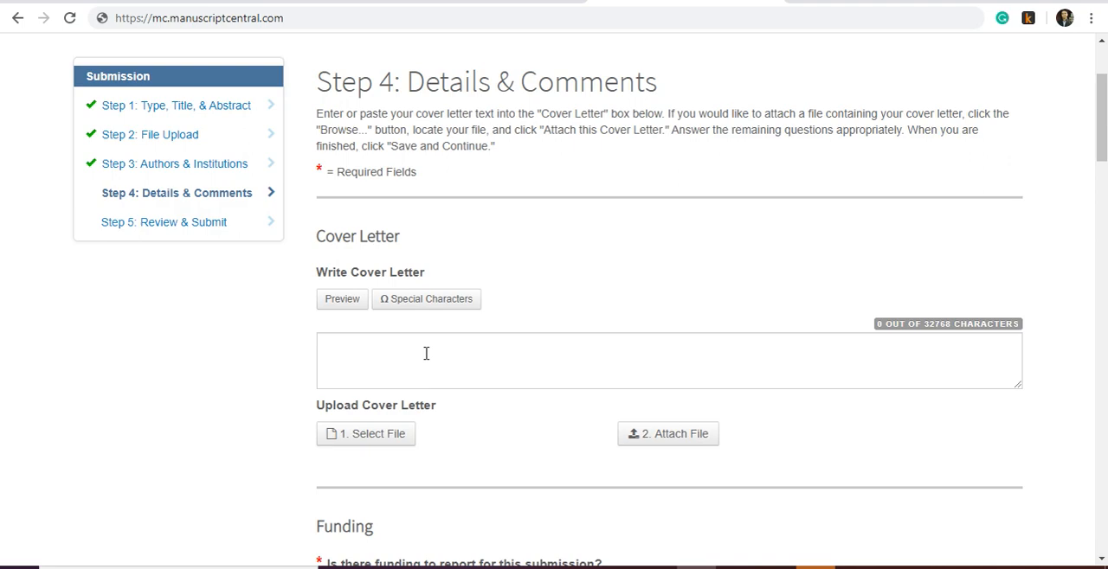
{"action": "scroll", "coordinate": [443, 319], "scroll_direction": "down", "scroll_amount": 1}
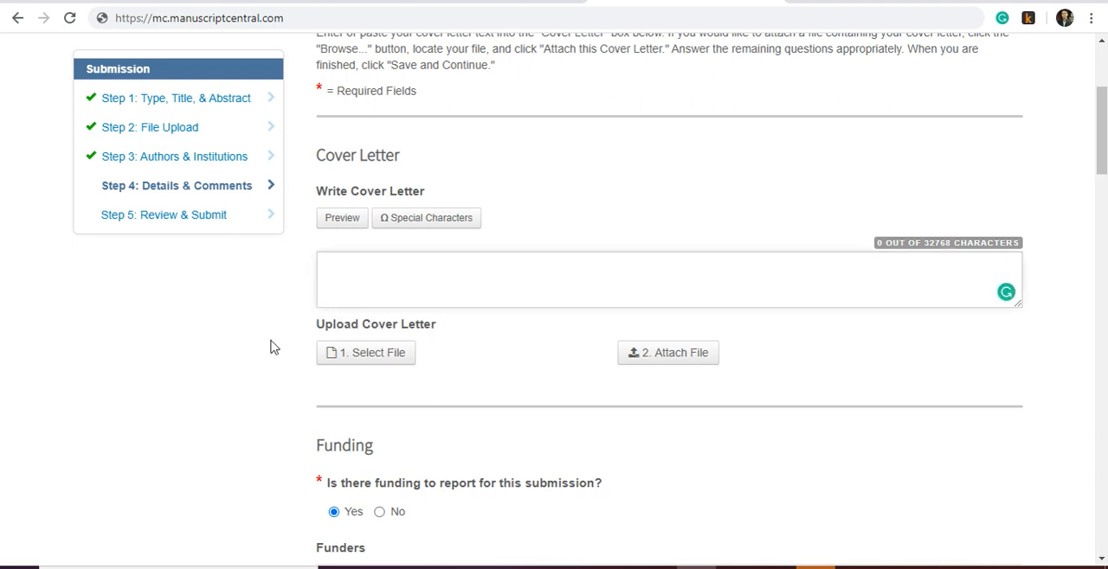
{"action": "scroll", "coordinate": [271, 347], "scroll_direction": "down", "scroll_amount": 1}
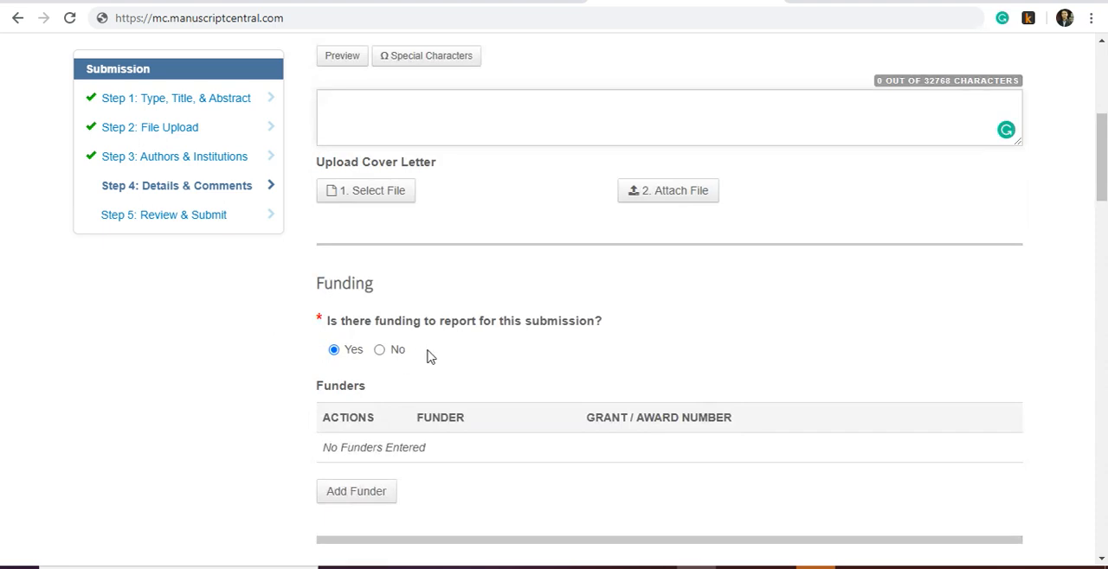
{"action": "scroll", "coordinate": [428, 356], "scroll_direction": "down", "scroll_amount": 1}
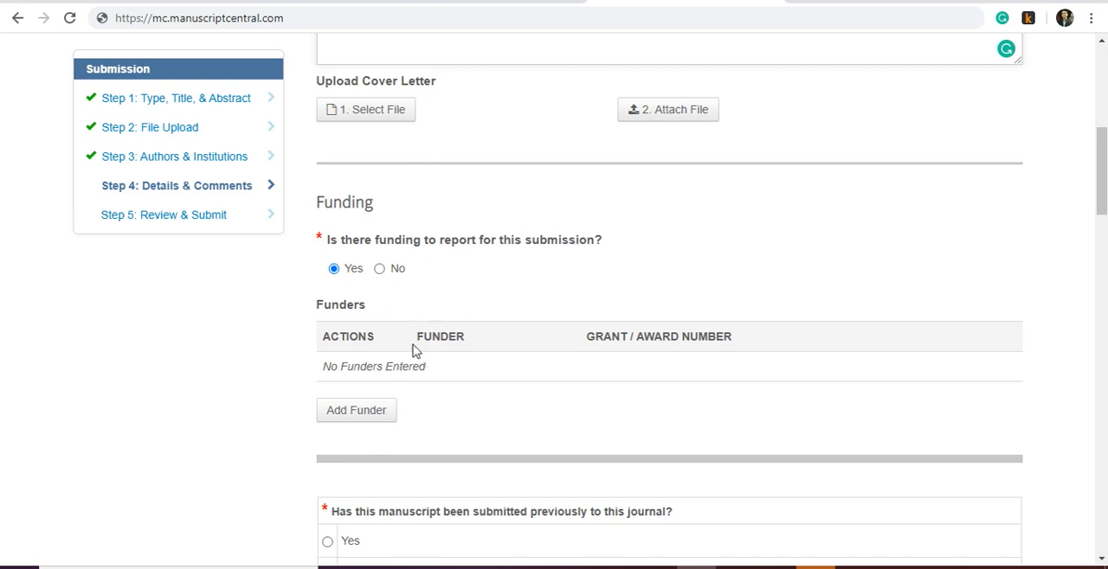
{"action": "left_click", "coordinate": [380, 269]}
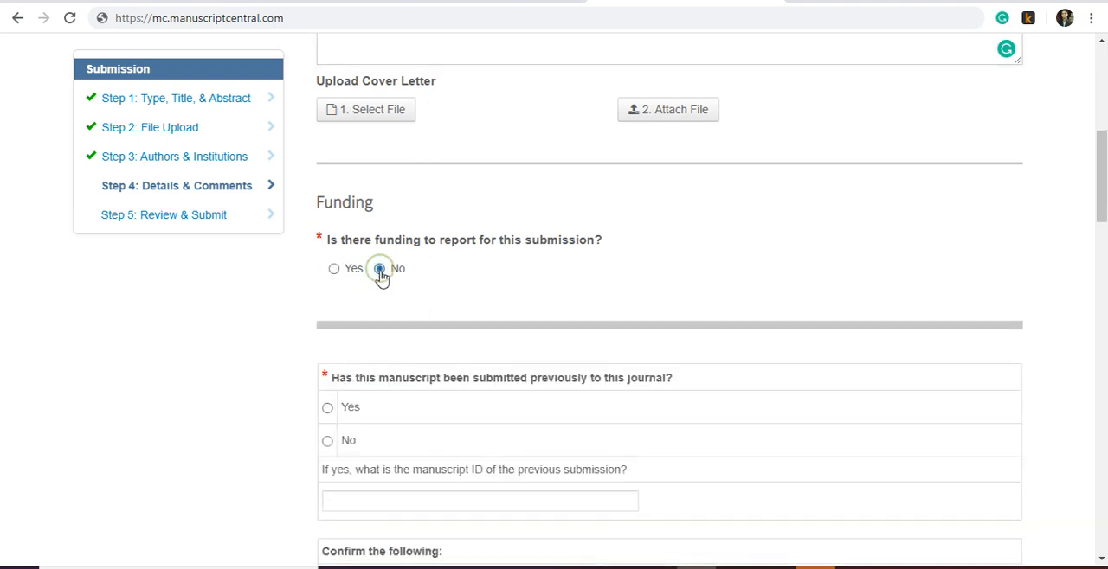
- Answer No to whether the manuscript has been submitted previously to this journal
{"action": "scroll", "coordinate": [483, 357], "scroll_direction": "down", "scroll_amount": 1}
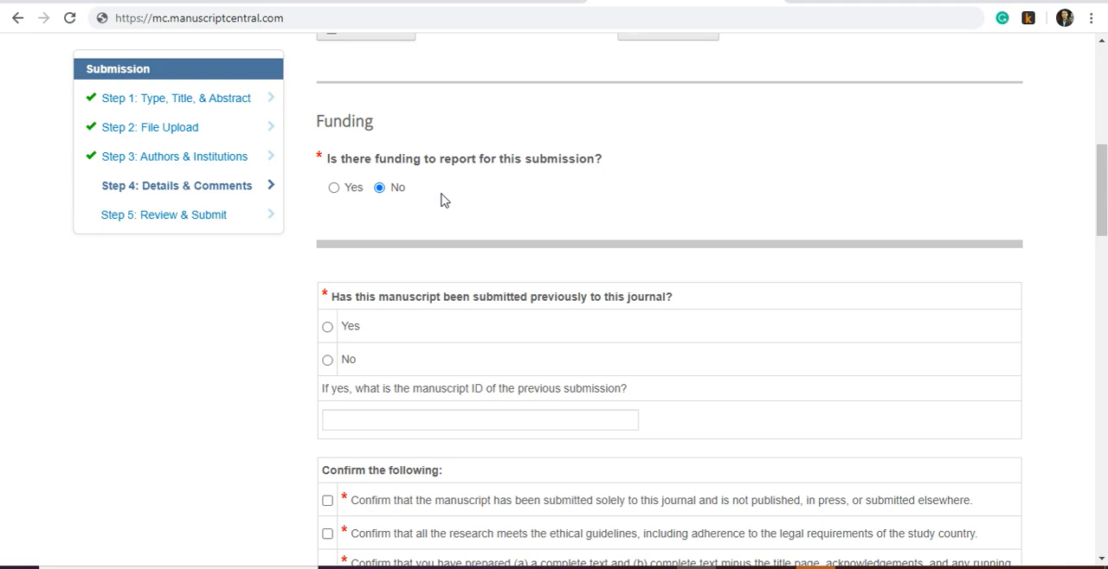
{"action": "scroll", "coordinate": [442, 200], "scroll_direction": "up", "scroll_amount": 1}
{"action": "scroll", "coordinate": [445, 204], "scroll_direction": "down", "scroll_amount": 2}
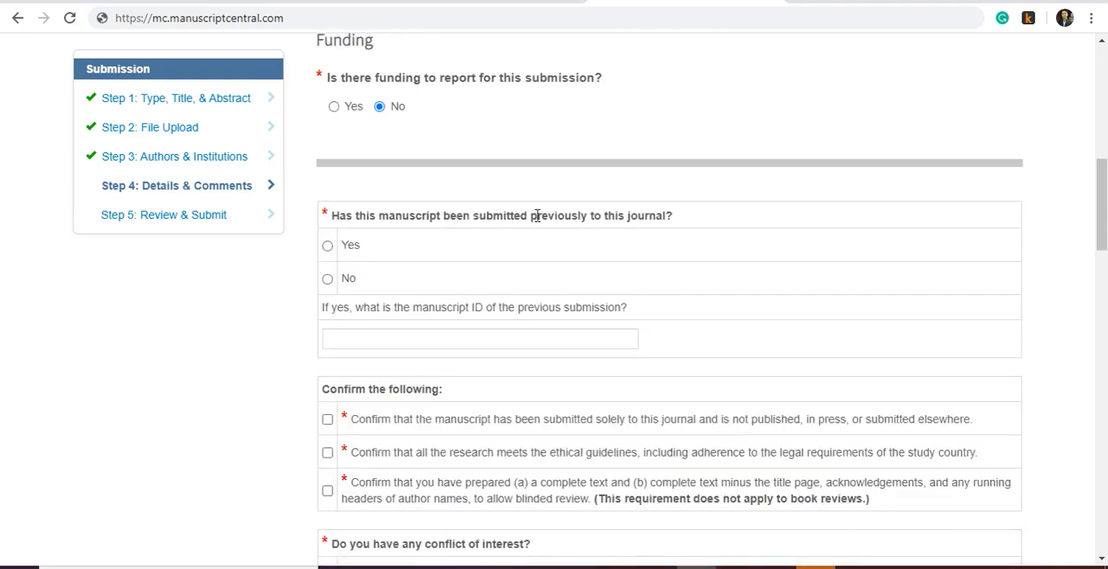
{"action": "left_click", "coordinate": [328, 279]}
- Confirm the sole-submission, ethical-guidelines and blinded-review statements, and declare no conflict of interest
{"action": "scroll", "coordinate": [485, 299], "scroll_direction": "down", "scroll_amount": 2}
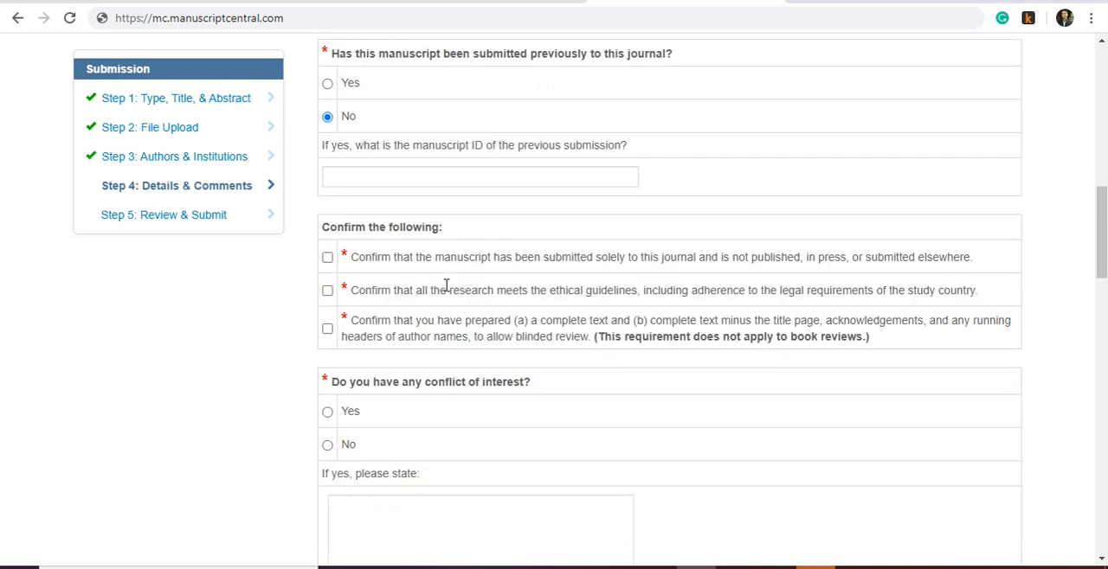
{"action": "left_click", "coordinate": [328, 258]}
{"action": "left_click", "coordinate": [328, 328]}
{"action": "scroll", "coordinate": [487, 292], "scroll_direction": "down", "scroll_amount": 2}
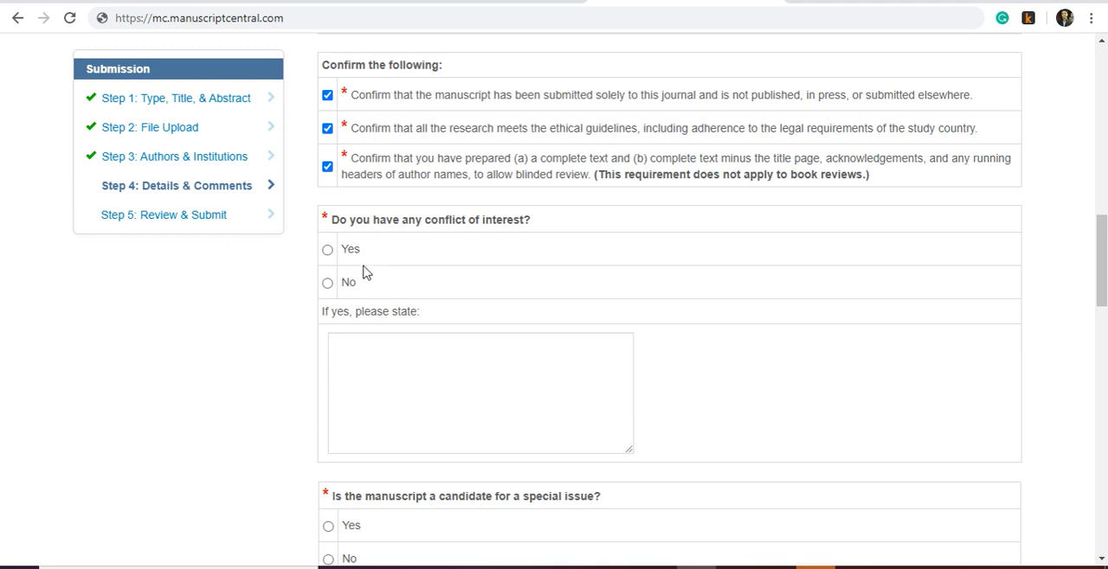
{"action": "left_click", "coordinate": [327, 283]}
{"action": "scroll", "coordinate": [485, 260], "scroll_direction": "down", "scroll_amount": 2}
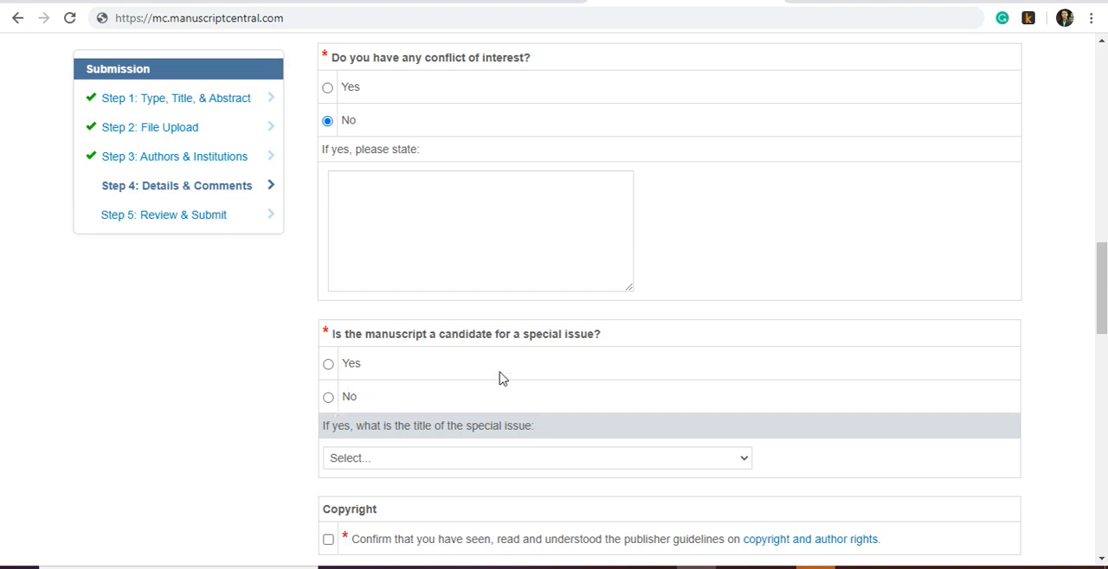
{"action": "scroll", "coordinate": [499, 375], "scroll_direction": "down", "scroll_amount": 1}
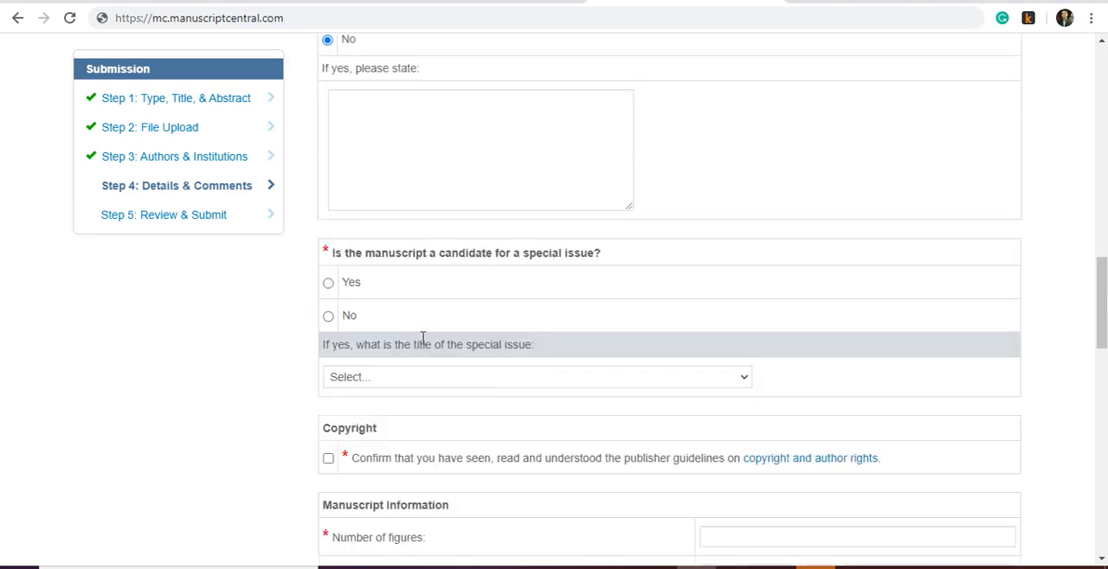
{"action": "left_click", "coordinate": [328, 283]}
{"action": "left_click", "coordinate": [364, 376]}
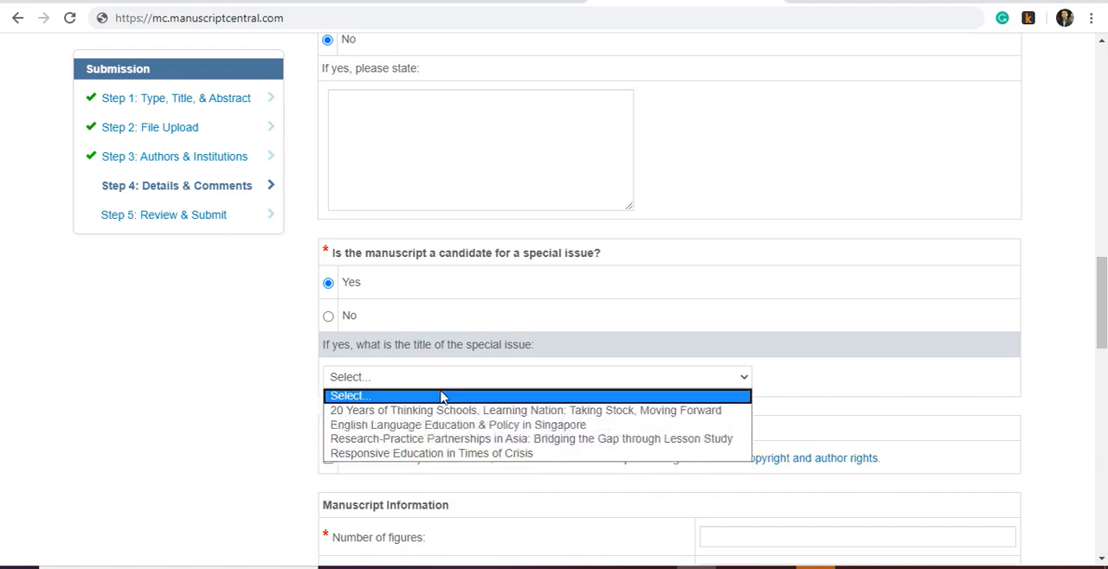
{"action": "left_click", "coordinate": [391, 319]}
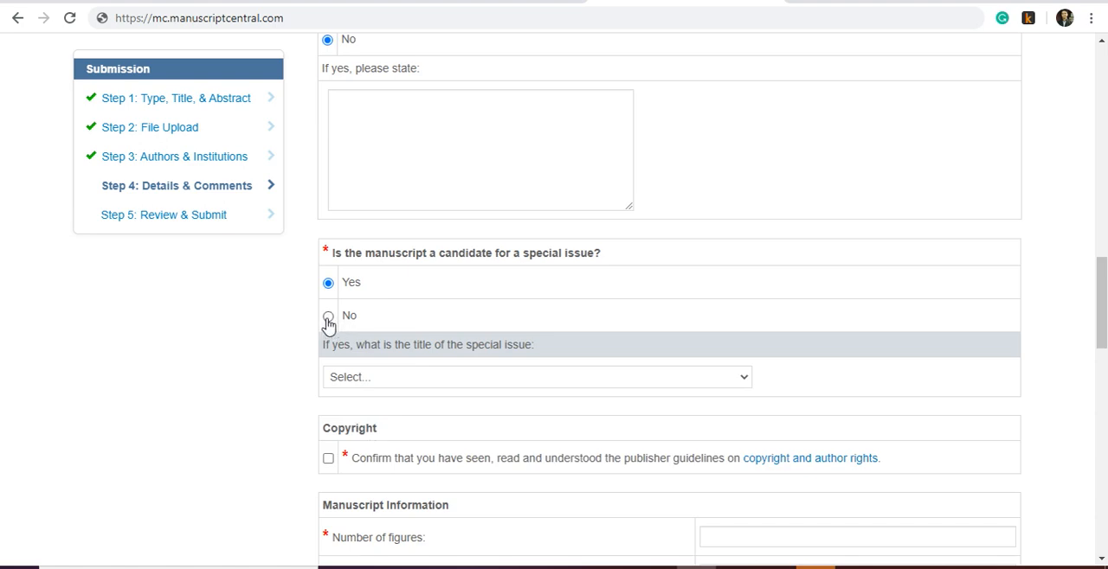
- Mark the manuscript as not a candidate for a special issue and confirm the publisher's copyright and author rights guidelines
{"action": "left_click", "coordinate": [328, 316]}
{"action": "scroll", "coordinate": [512, 347], "scroll_direction": "down", "scroll_amount": 2}
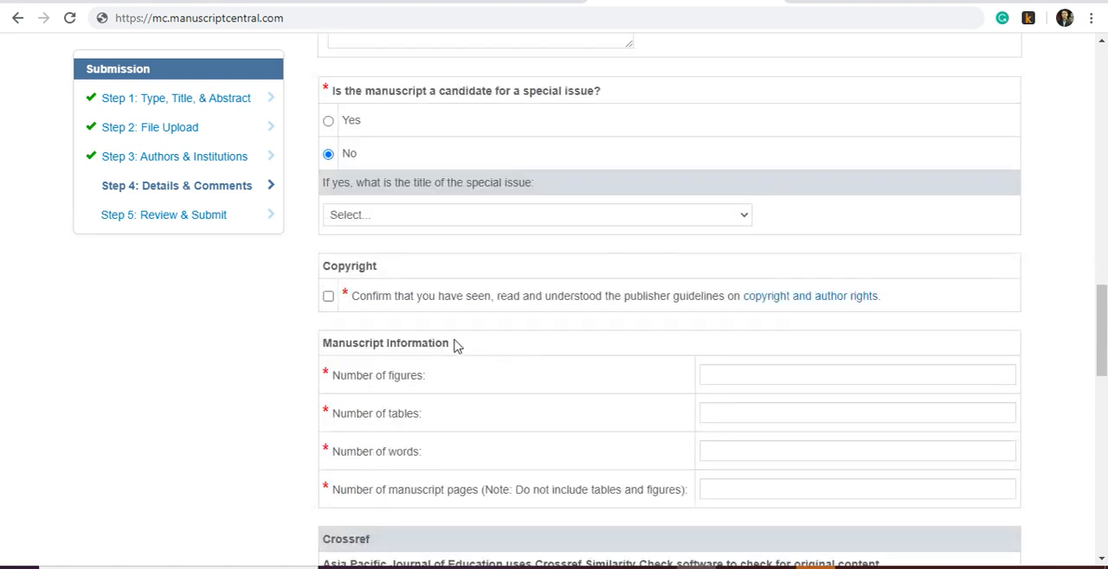
{"action": "left_click", "coordinate": [328, 298]}
- Switch to the CAPE folder in File Explorer, open the Title Pages and Figures documents, and count the manuscript's figures
{"action": "left_click", "coordinate": [710, 377]}
{"action": "left_click", "coordinate": [458, 568]}
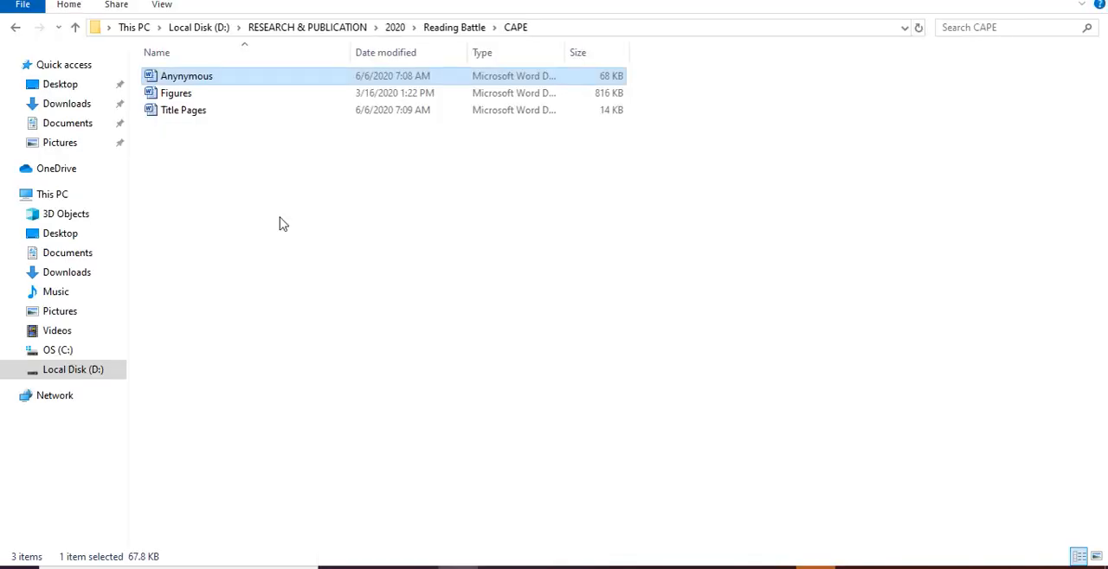
{"action": "left_click", "coordinate": [198, 113]}
{"action": "left_click", "coordinate": [195, 94]}
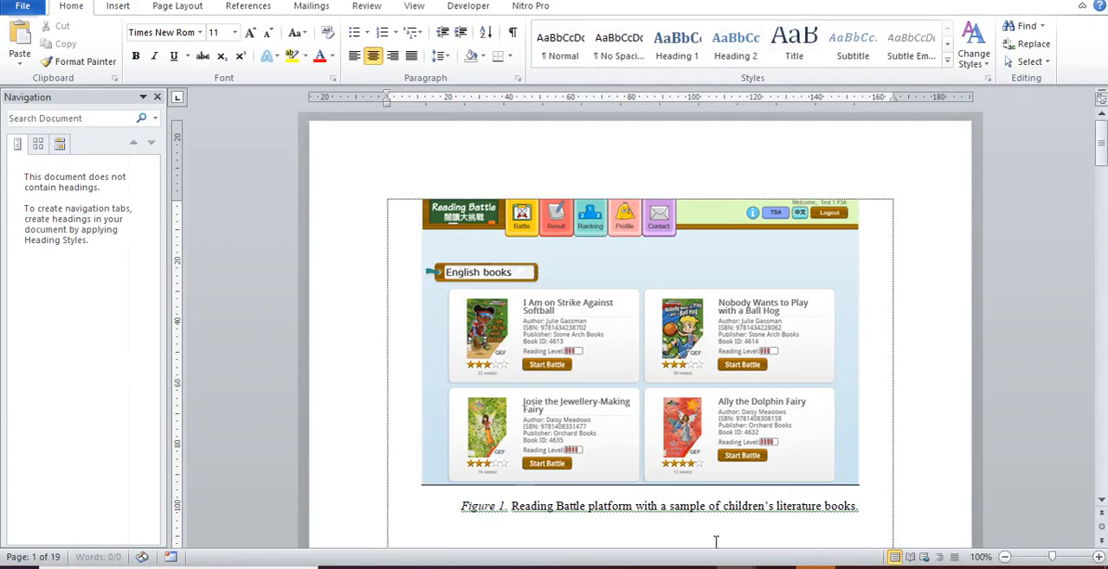
{"action": "scroll", "coordinate": [705, 415], "scroll_direction": "down", "scroll_amount": 20}
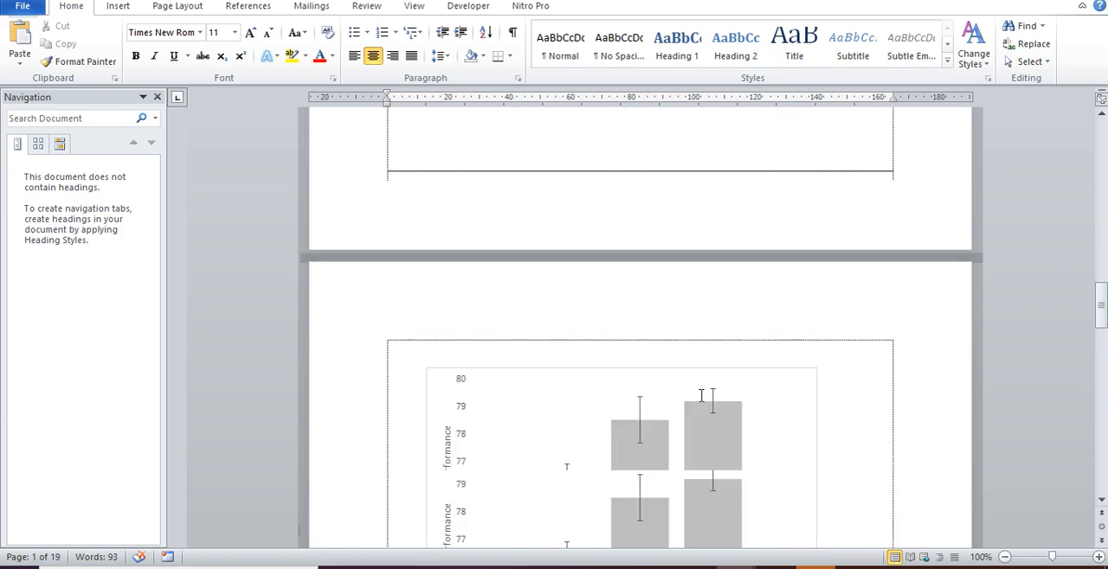
{"action": "scroll", "coordinate": [701, 395], "scroll_direction": "down", "scroll_amount": 20}
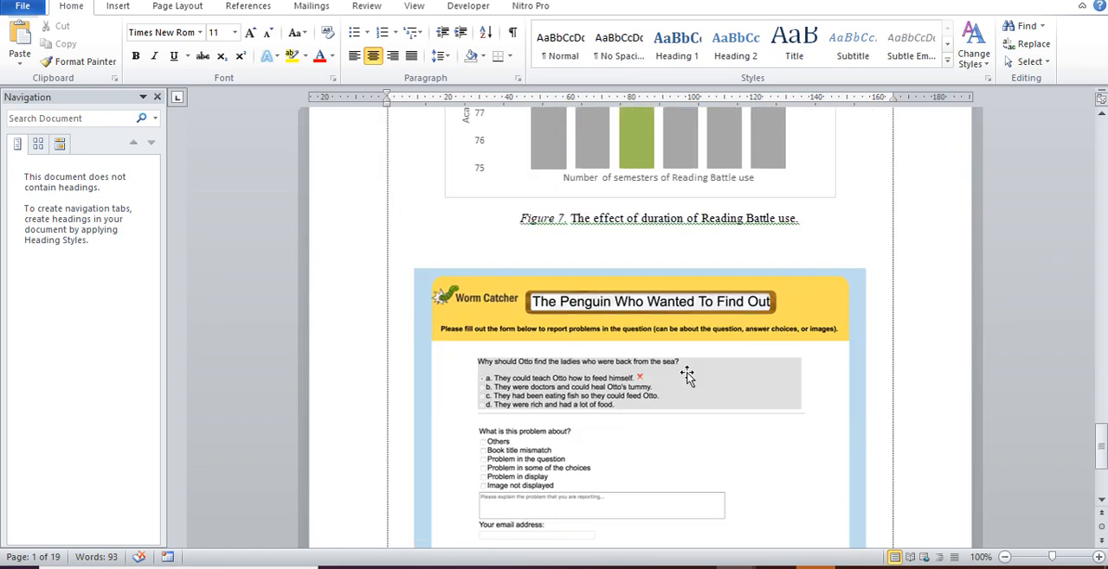
{"action": "scroll", "coordinate": [686, 374], "scroll_direction": "down", "scroll_amount": 5}
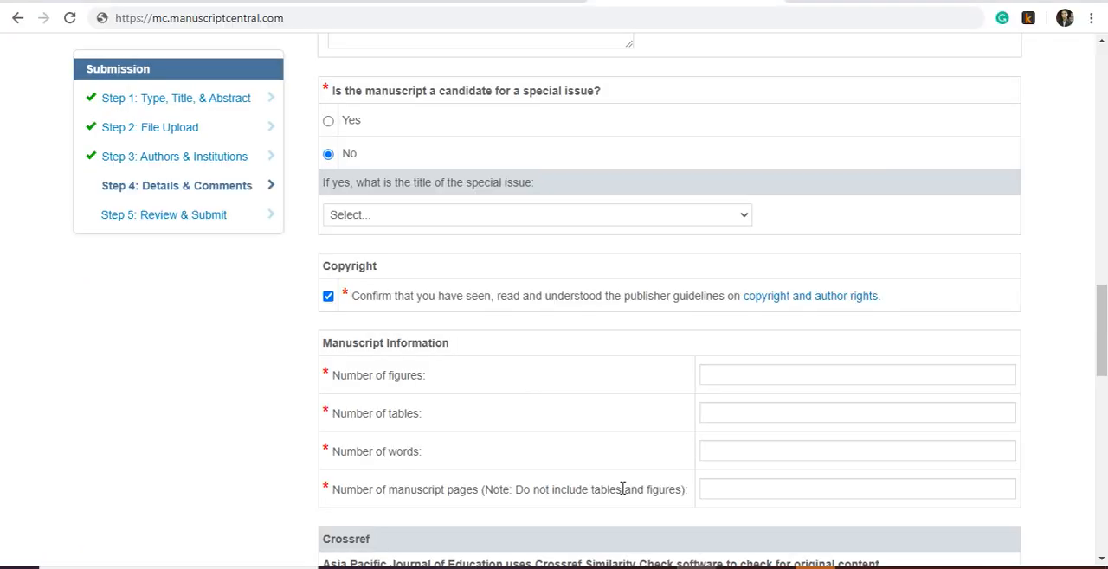
- Back in the submission form's manuscript information, set the number of figures to 8 and the number of tables to 0
{"action": "left_click", "coordinate": [720, 376]}
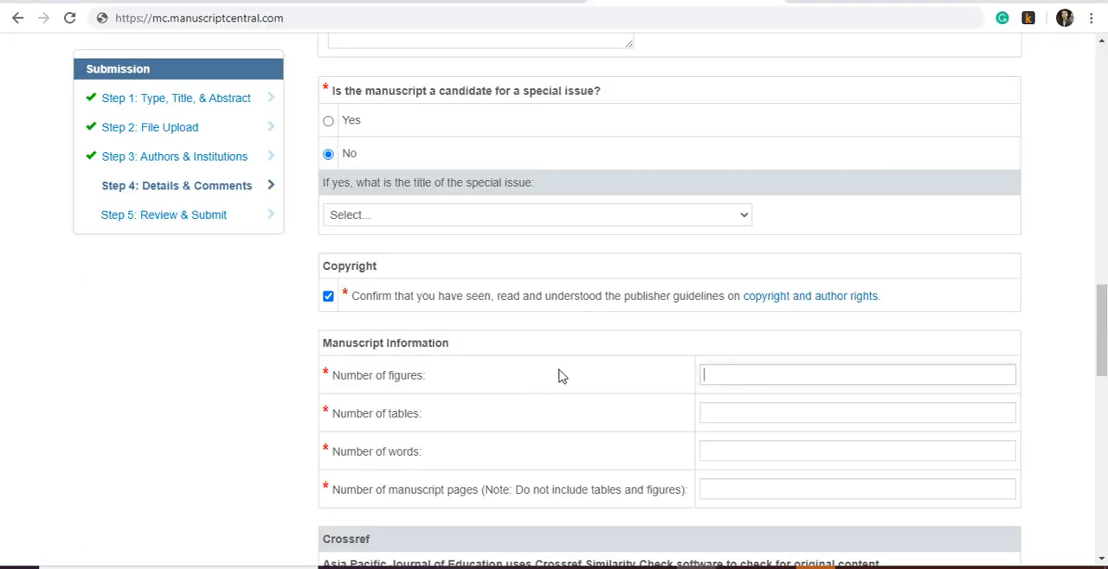
{"action": "type", "text": "8"}
{"action": "left_click", "coordinate": [716, 412]}
{"action": "type", "text": "0"}
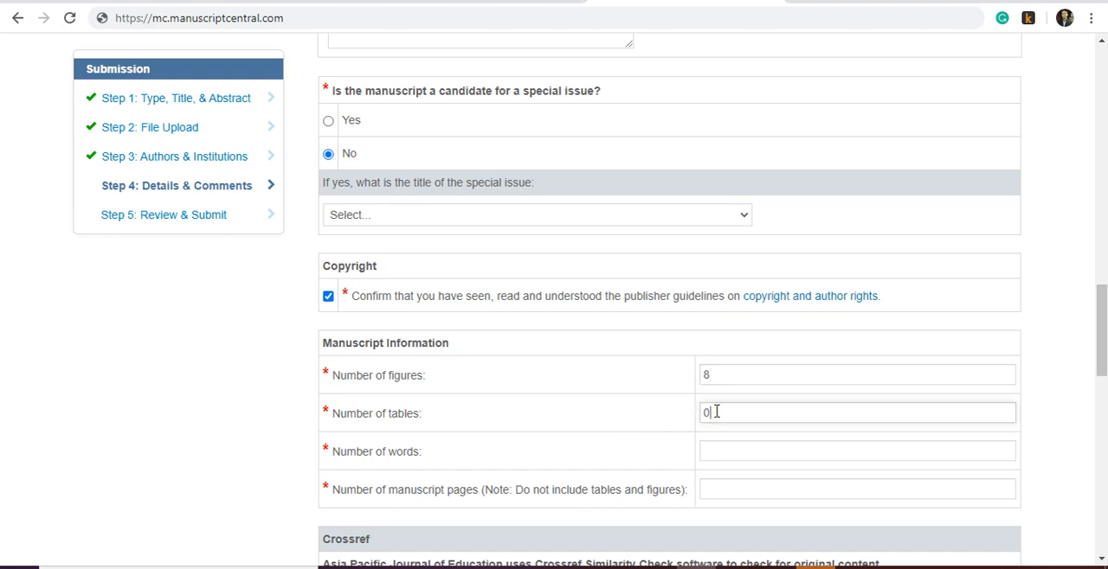
- Check the anonymous manuscript's word count in Word and enter 6177 as the number of words in the submission form
{"action": "left_click", "coordinate": [714, 457]}
{"action": "left_click", "coordinate": [737, 493]}
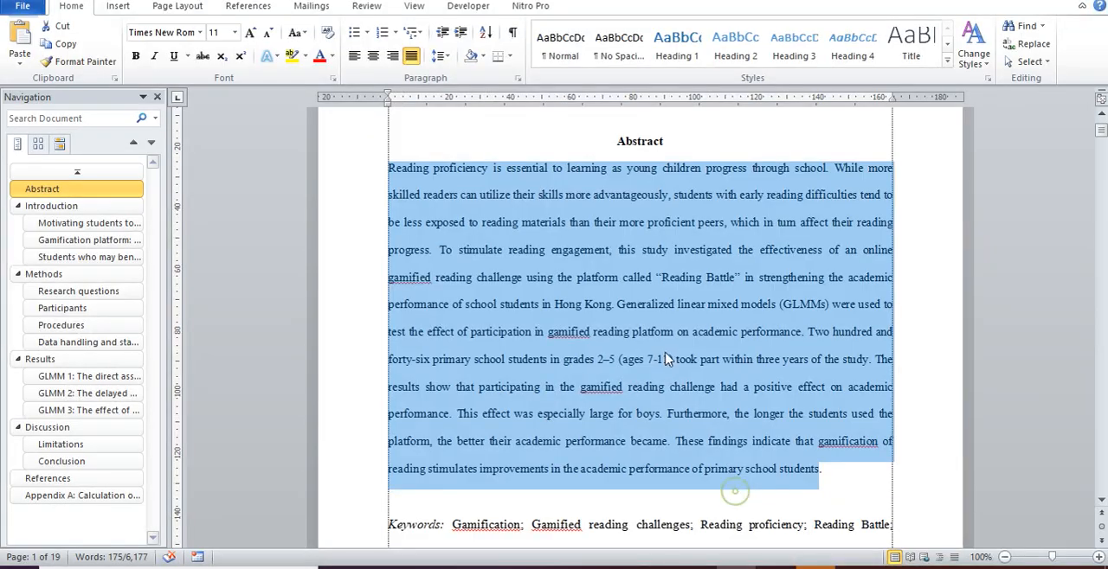
{"action": "left_click", "coordinate": [666, 359]}
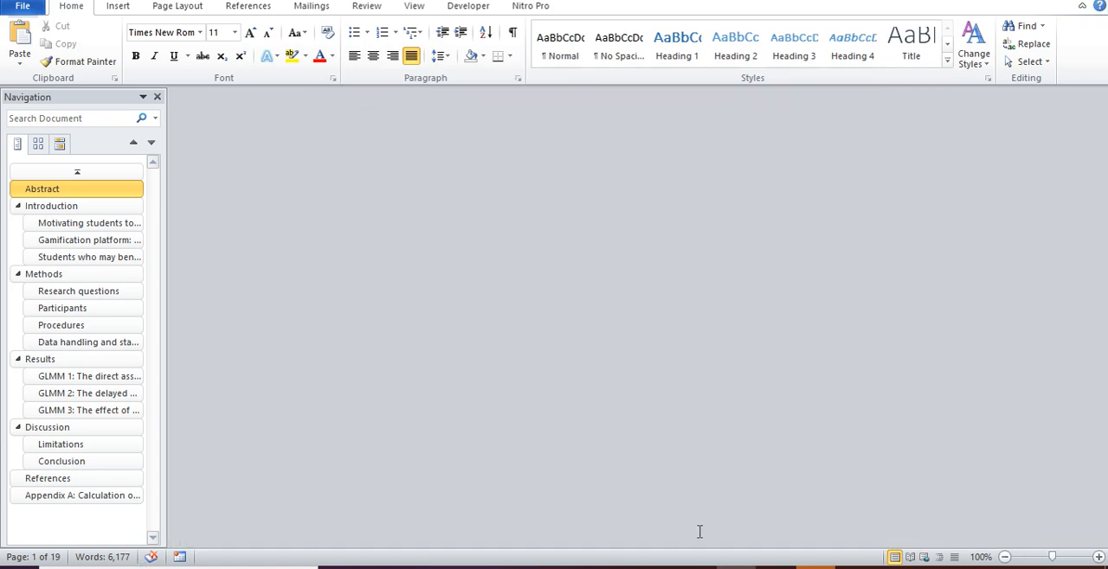
{"action": "left_click", "coordinate": [689, 567]}
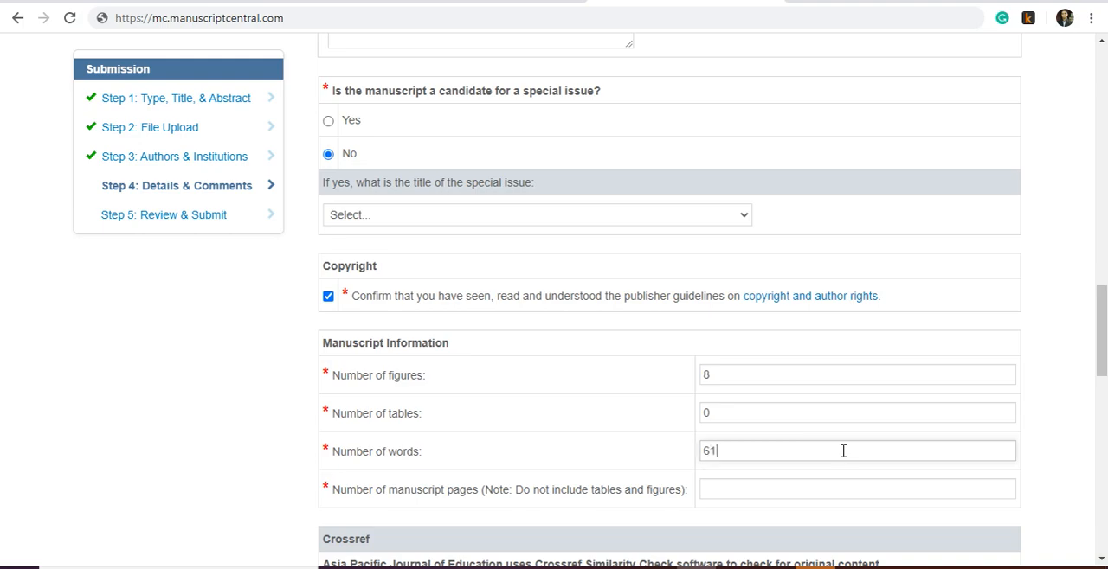
- Reopen the Anynymous document in Word to check its page count and enter 19 as the number of manuscript pages
{"action": "left_click", "coordinate": [801, 494]}
{"action": "scroll", "coordinate": [831, 405], "scroll_direction": "down", "scroll_amount": 1}
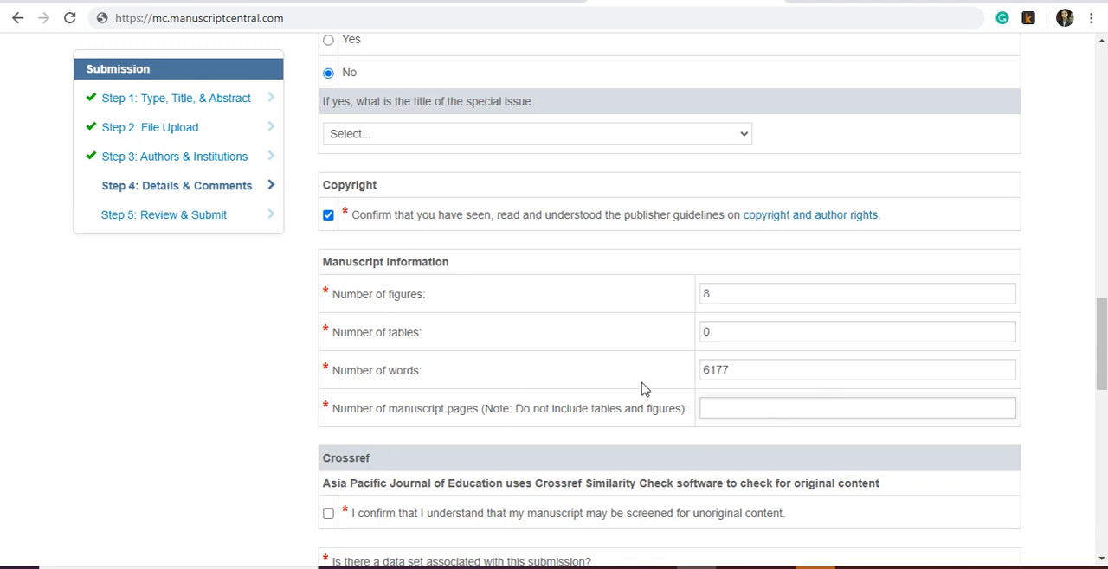
{"action": "left_click", "coordinate": [739, 568]}
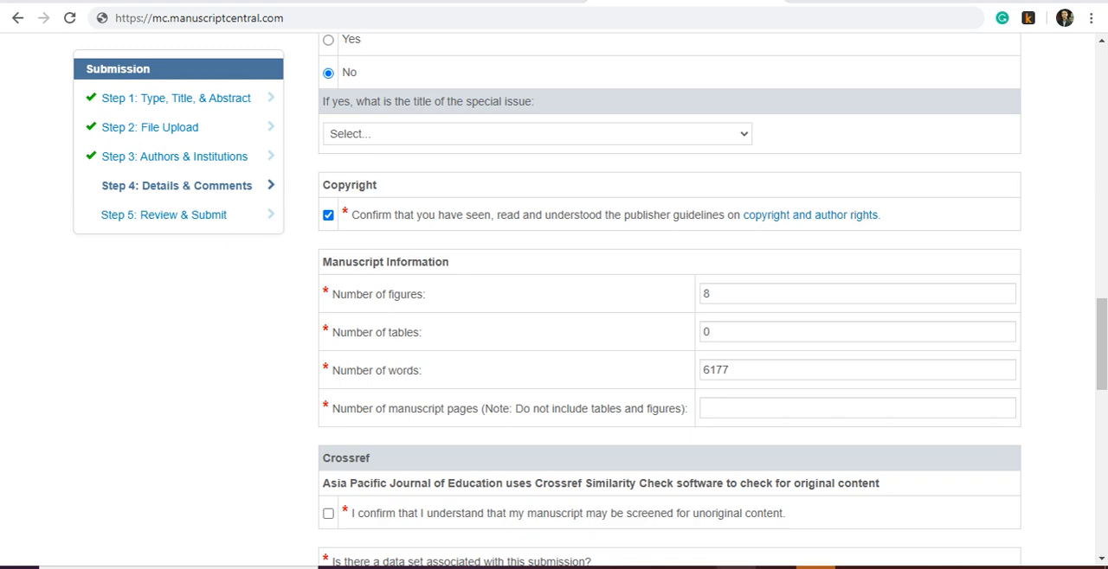
{"action": "right_click", "coordinate": [736, 568]}
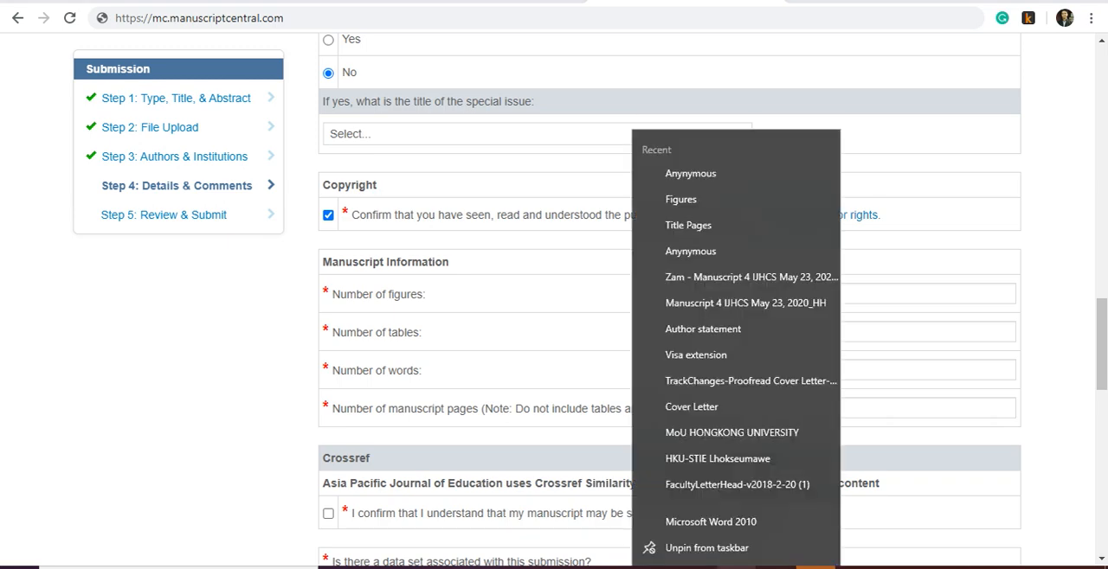
{"action": "left_click", "coordinate": [718, 172]}
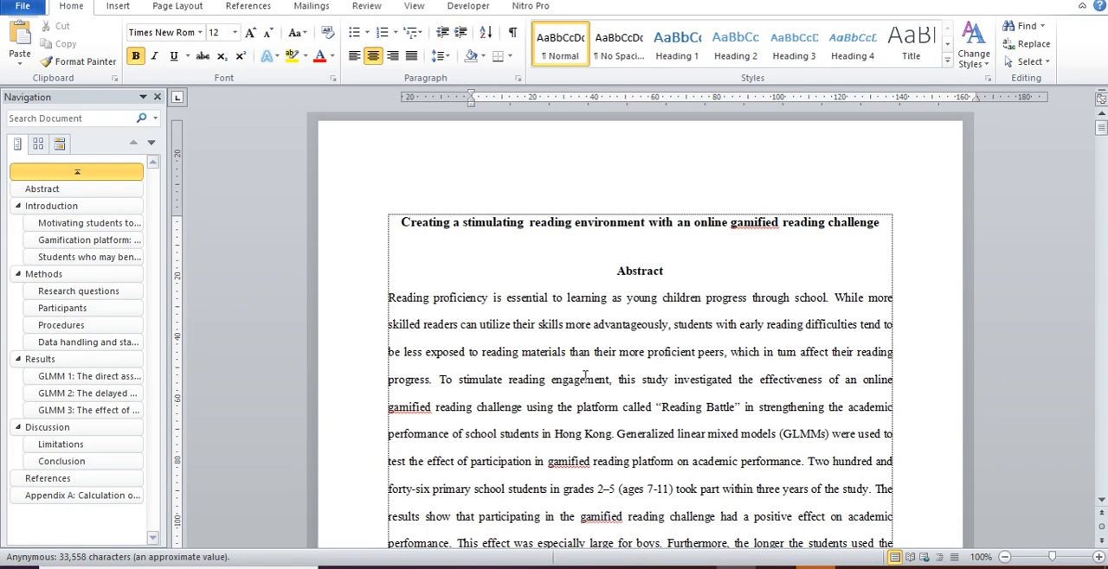
{"action": "left_click", "coordinate": [588, 379]}
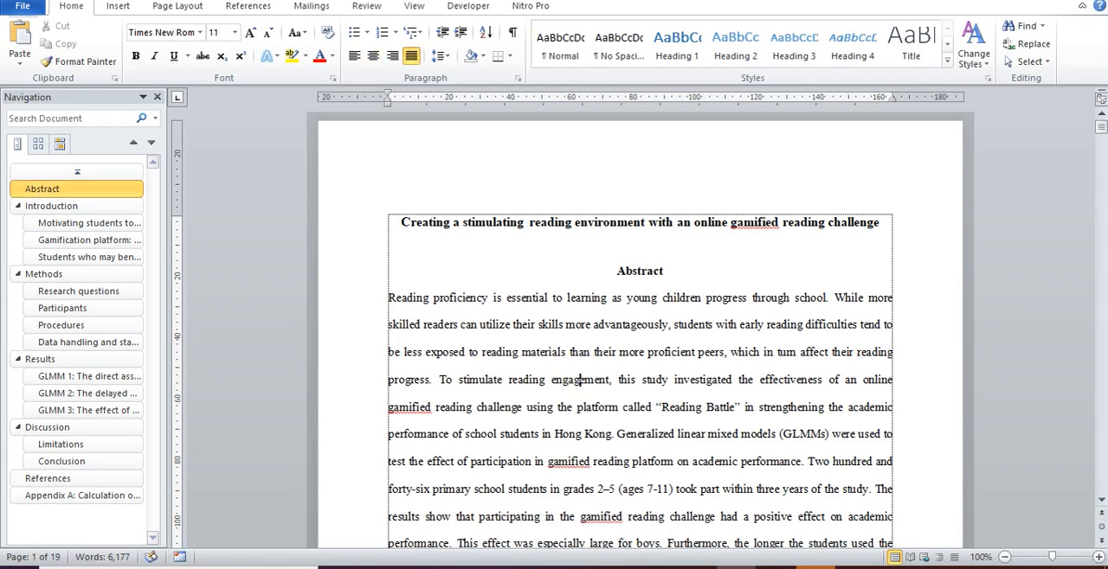
{"action": "key", "text": "alt+Tab"}
{"action": "left_click", "coordinate": [793, 404]}
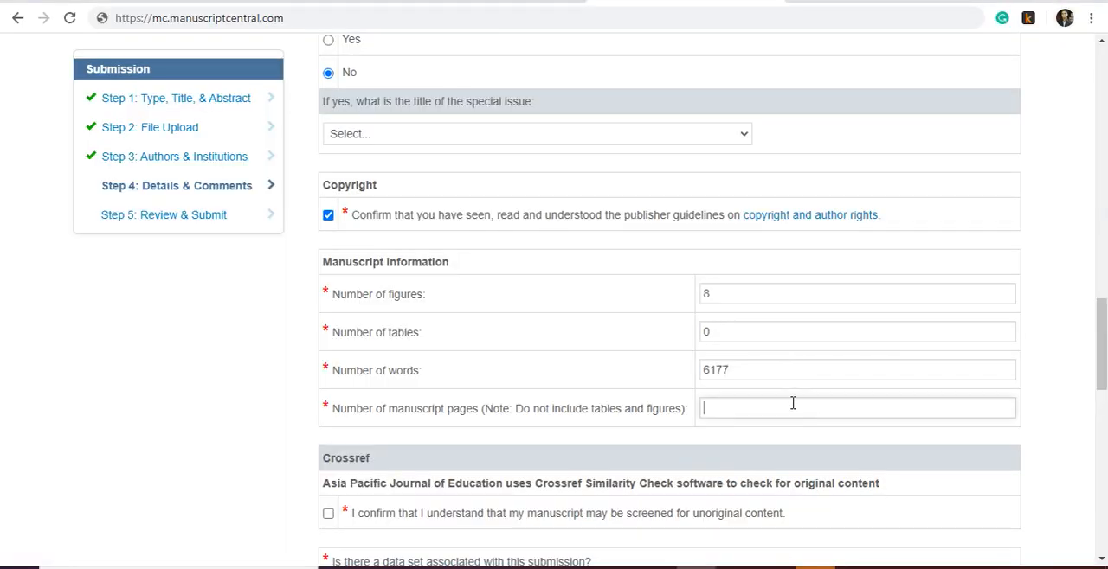
- Confirm the Crossref screening for unoriginal content and state that no data set is associated with the submission
{"action": "scroll", "coordinate": [792, 403], "scroll_direction": "down", "scroll_amount": 4}
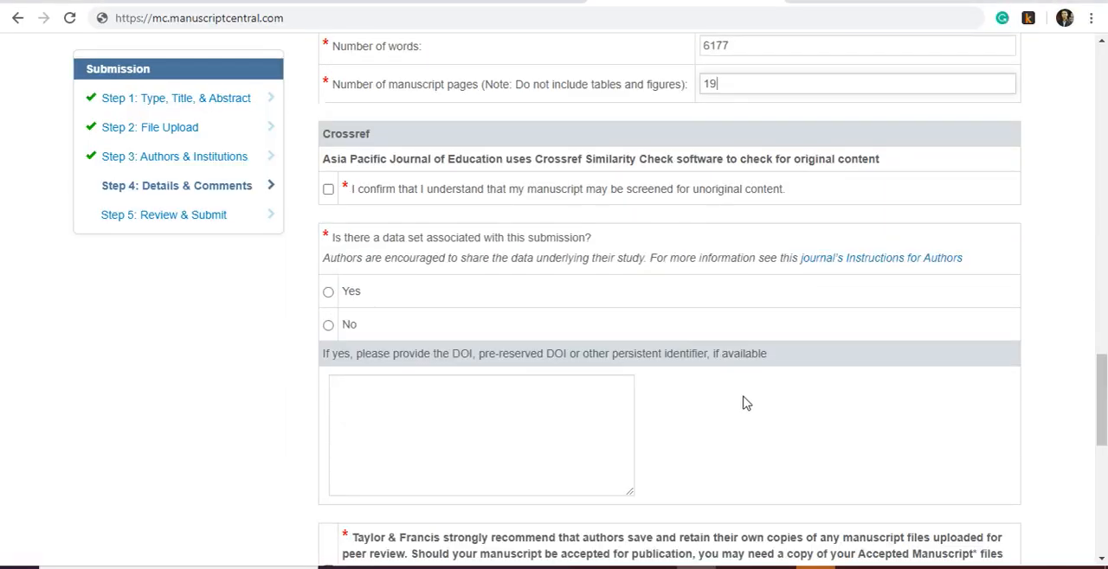
{"action": "left_click", "coordinate": [330, 191]}
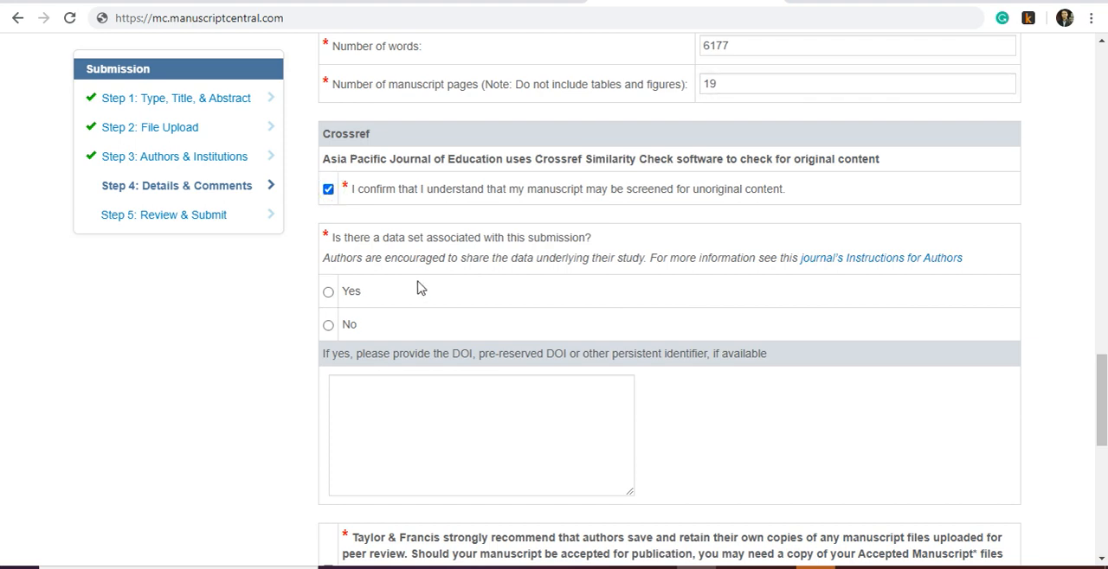
{"action": "left_click", "coordinate": [328, 329]}
- Confirm the Taylor & Francis recommendation on retaining manuscript copies, and save and continue to Review & Submit
{"action": "scroll", "coordinate": [478, 295], "scroll_direction": "down", "scroll_amount": 2}
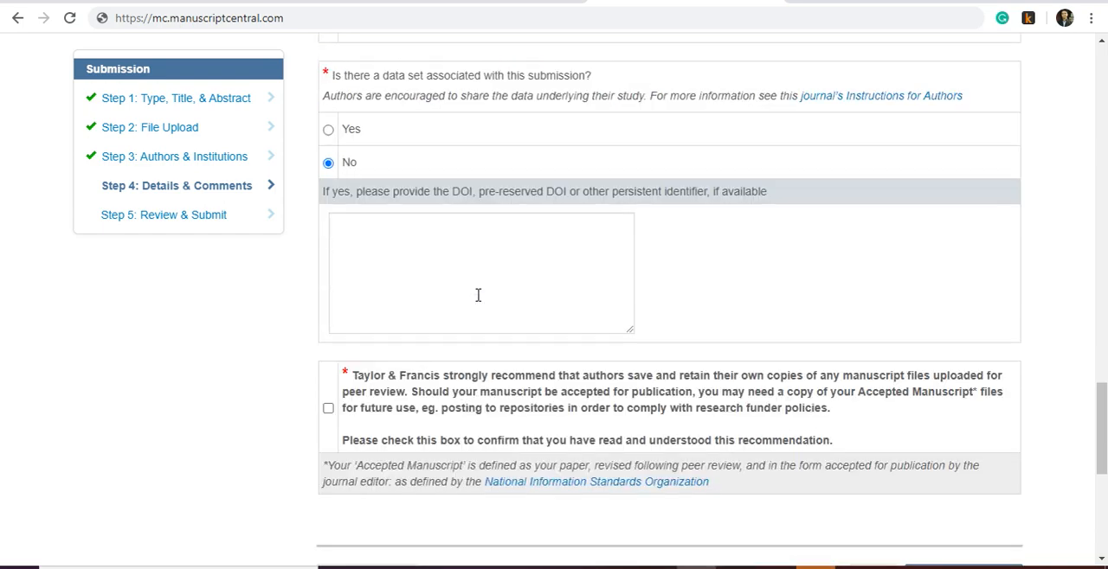
{"action": "left_click", "coordinate": [328, 408]}
{"action": "scroll", "coordinate": [410, 405], "scroll_direction": "down", "scroll_amount": 3}
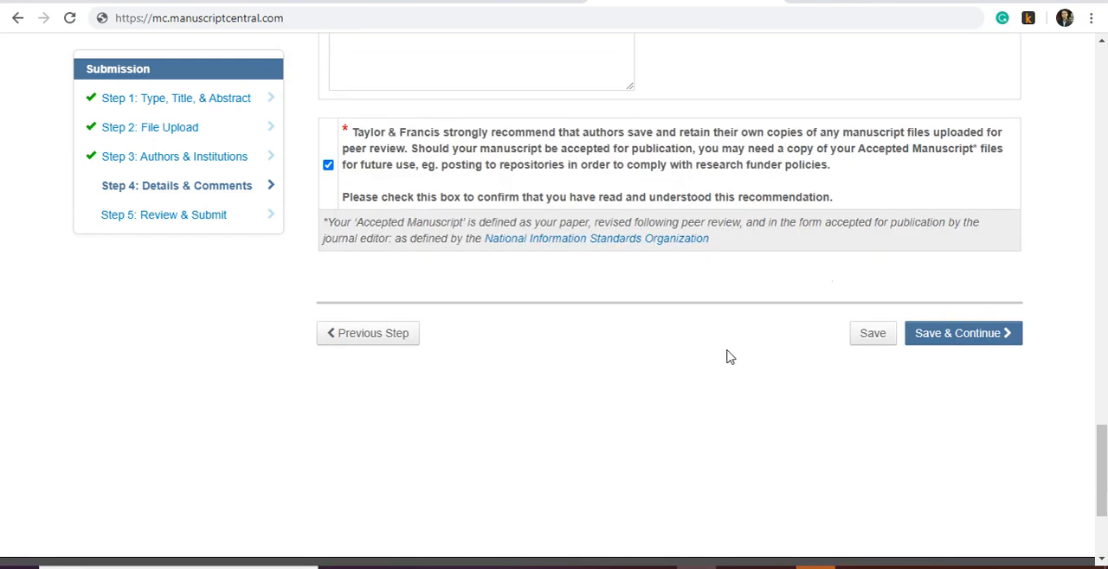
{"action": "left_click", "coordinate": [939, 338]}
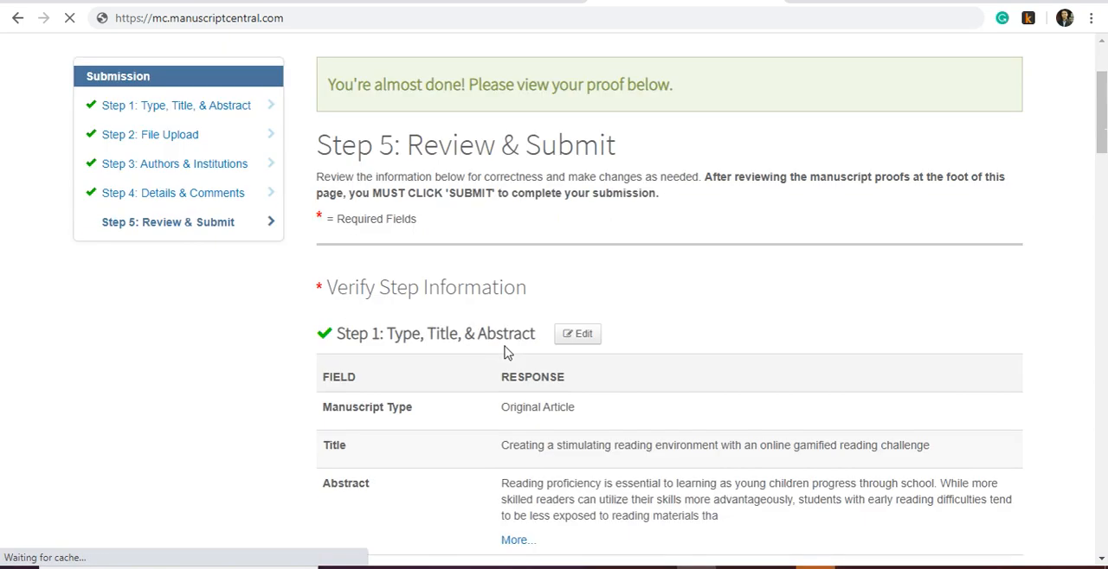
- Review the recorded responses for all submission steps, checking the author details and declarations, down to the View Proof section
{"action": "scroll", "coordinate": [647, 317], "scroll_direction": "down", "scroll_amount": 1}
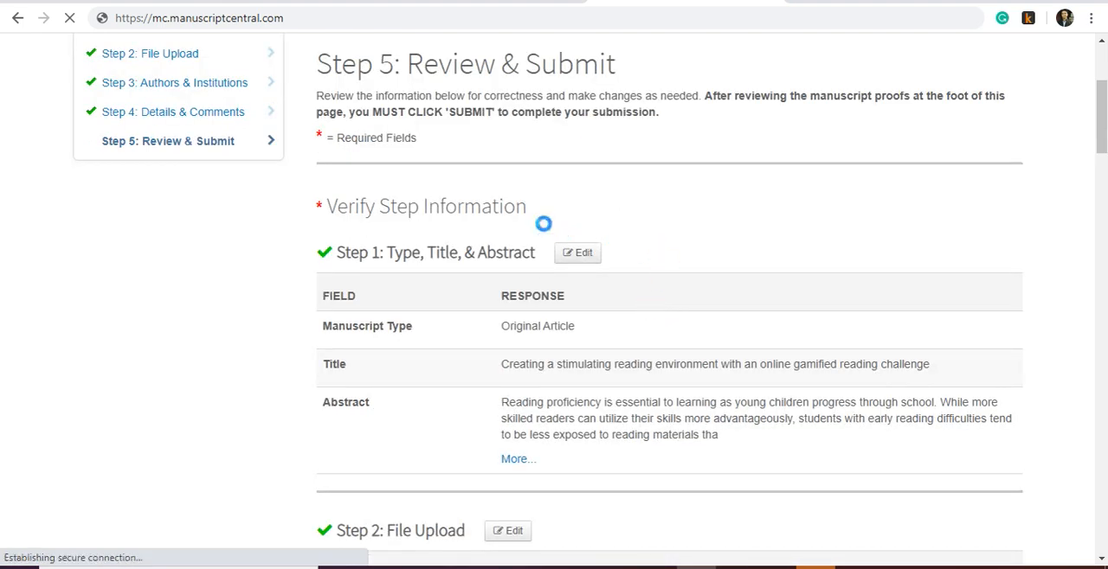
{"action": "scroll", "coordinate": [543, 225], "scroll_direction": "down", "scroll_amount": 8}
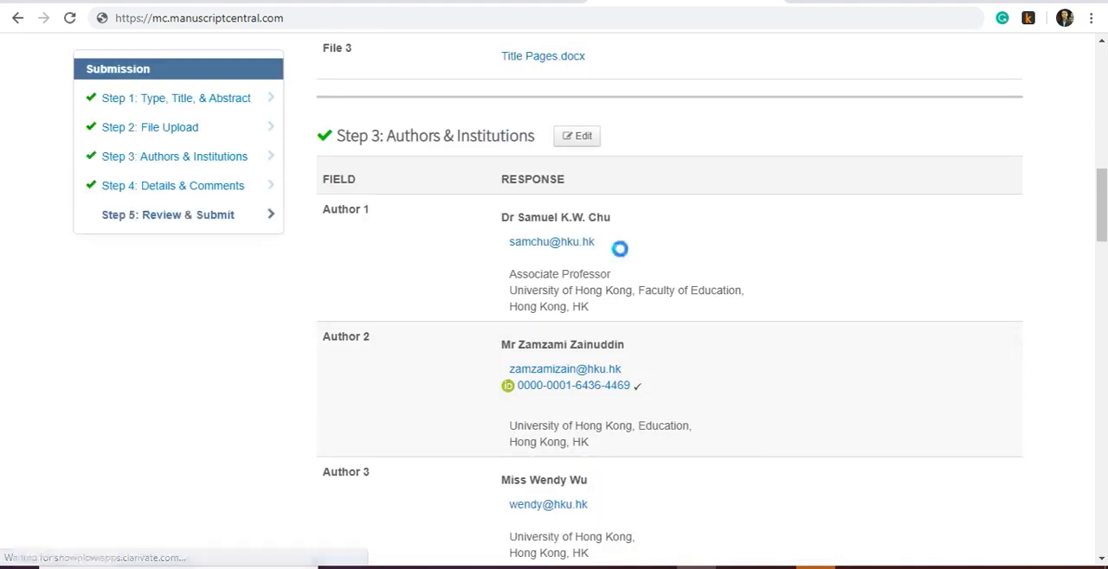
{"action": "scroll", "coordinate": [619, 248], "scroll_direction": "down", "scroll_amount": 2}
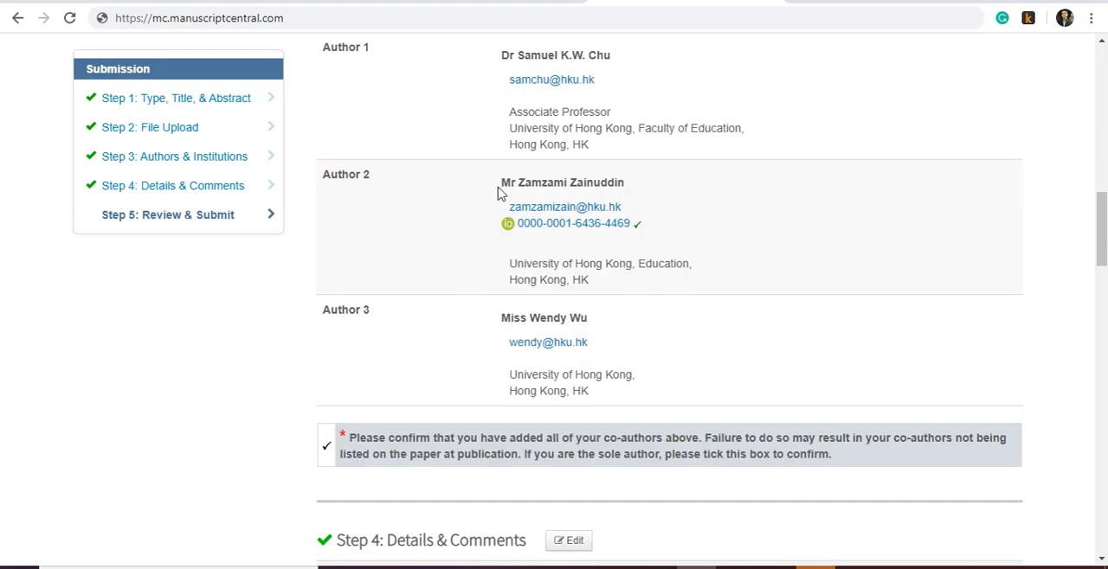
{"action": "scroll", "coordinate": [529, 230], "scroll_direction": "up", "scroll_amount": 1}
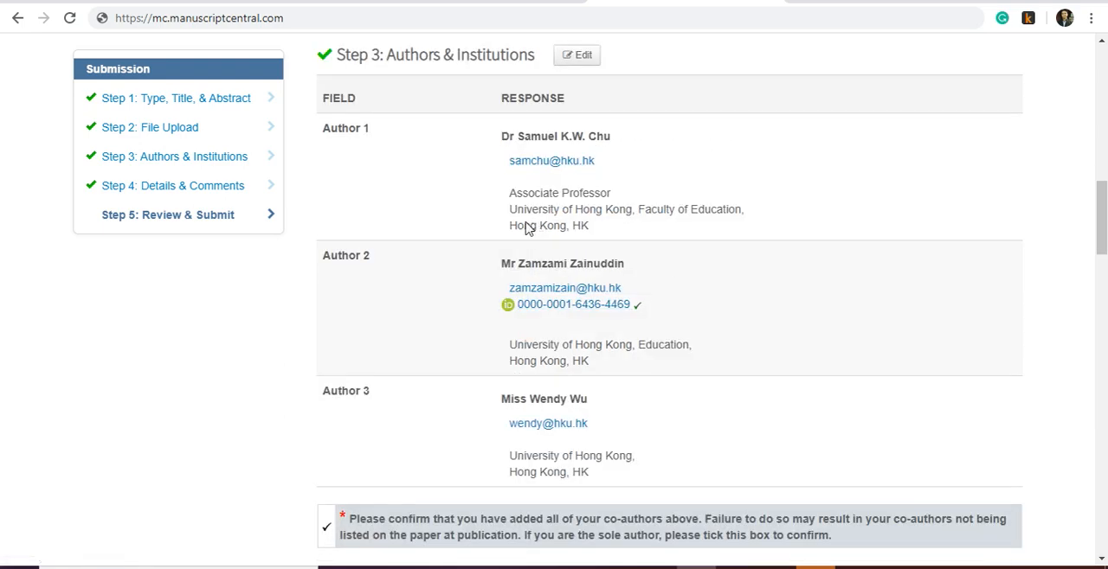
{"action": "scroll", "coordinate": [525, 229], "scroll_direction": "down", "scroll_amount": 1}
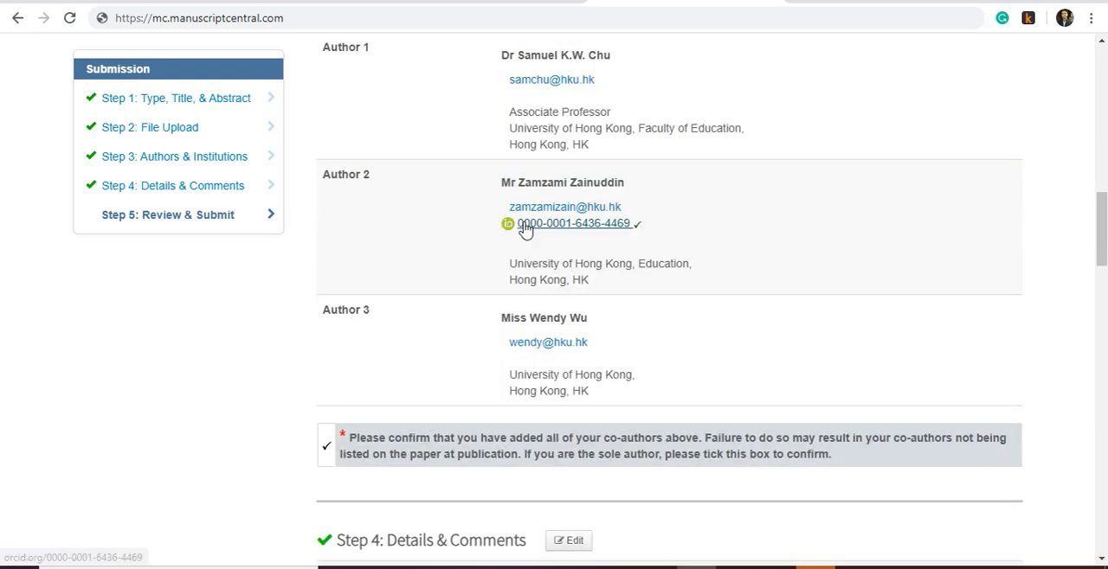
{"action": "scroll", "coordinate": [525, 226], "scroll_direction": "up", "scroll_amount": 2}
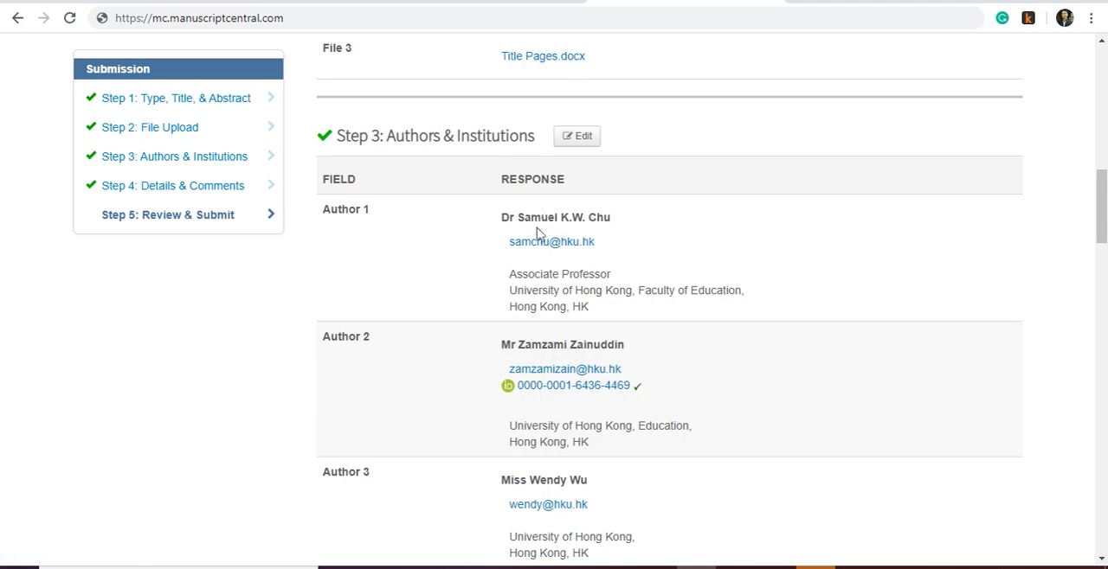
{"action": "scroll", "coordinate": [541, 238], "scroll_direction": "down", "scroll_amount": 1}
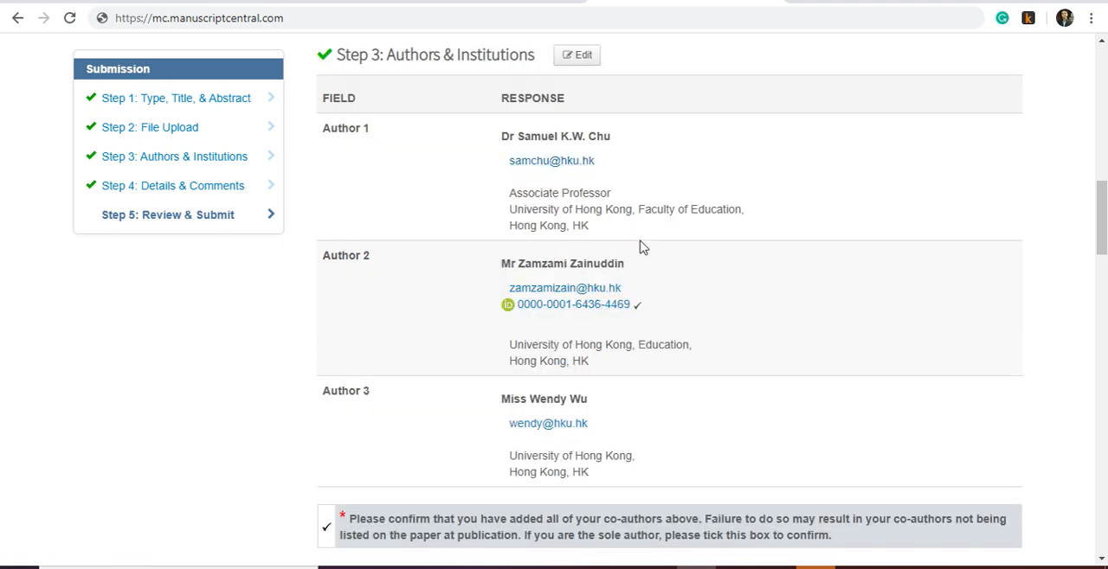
{"action": "scroll", "coordinate": [600, 313], "scroll_direction": "down", "scroll_amount": 1}
{"action": "scroll", "coordinate": [602, 317], "scroll_direction": "down", "scroll_amount": 3}
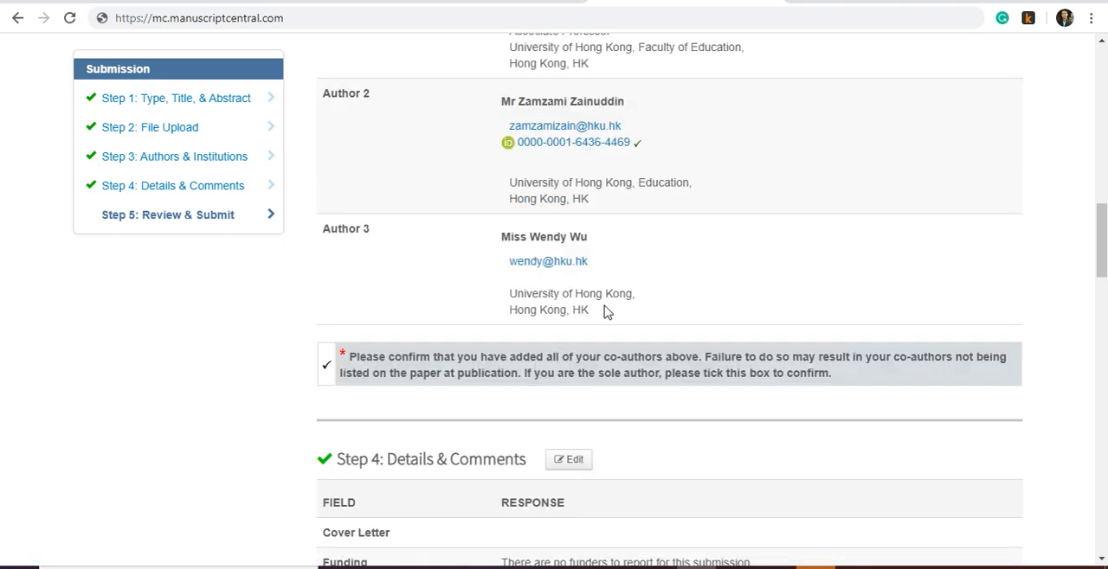
{"action": "scroll", "coordinate": [606, 310], "scroll_direction": "down", "scroll_amount": 20}
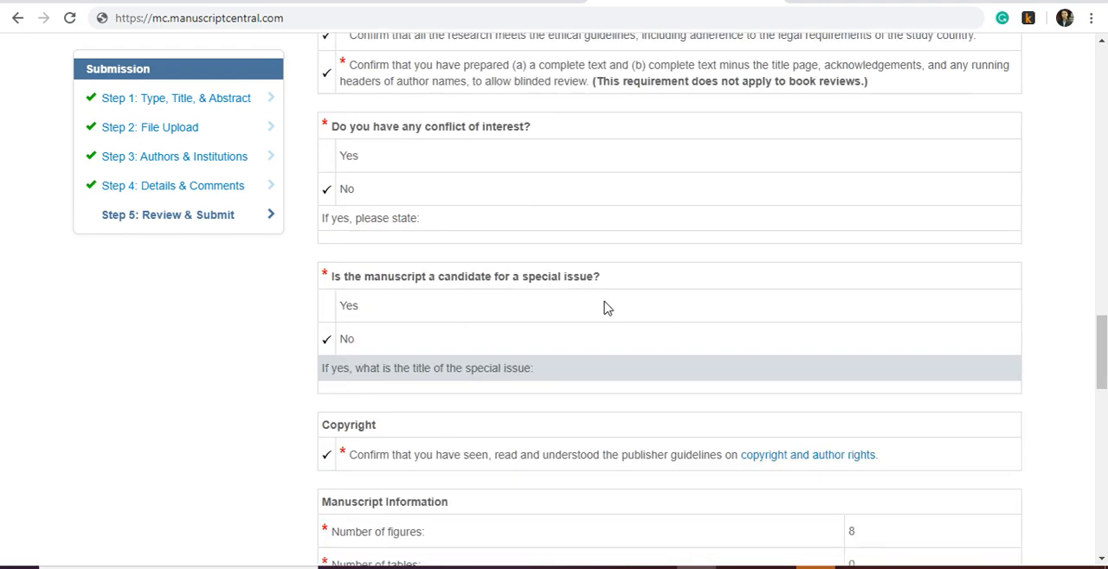
{"action": "scroll", "coordinate": [606, 310], "scroll_direction": "down", "scroll_amount": 2}
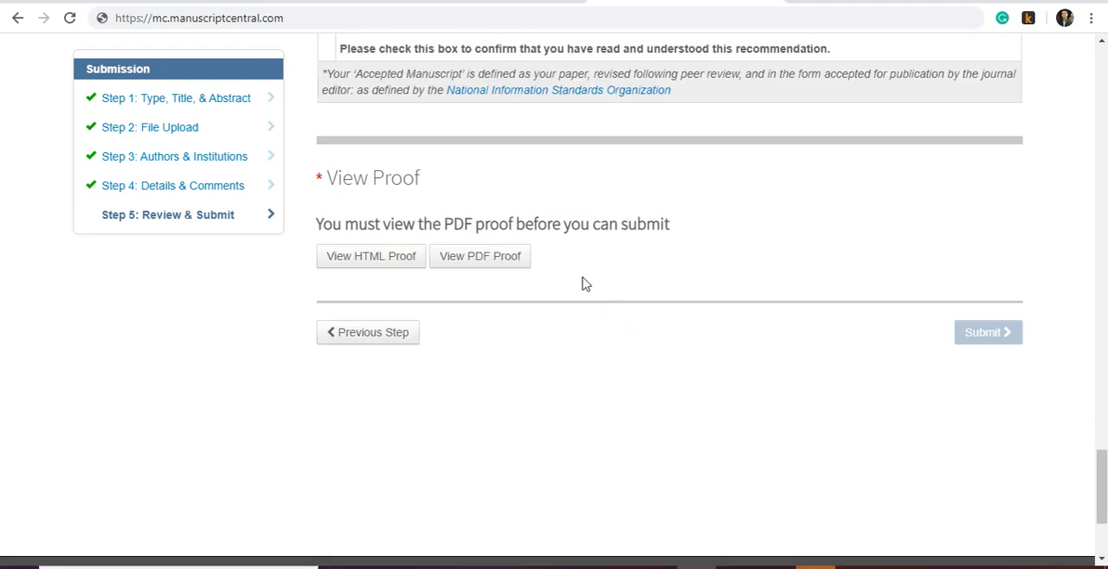
- Generate the PDF proof of the submission and maximize the window that shows it
{"action": "left_click", "coordinate": [461, 269]}
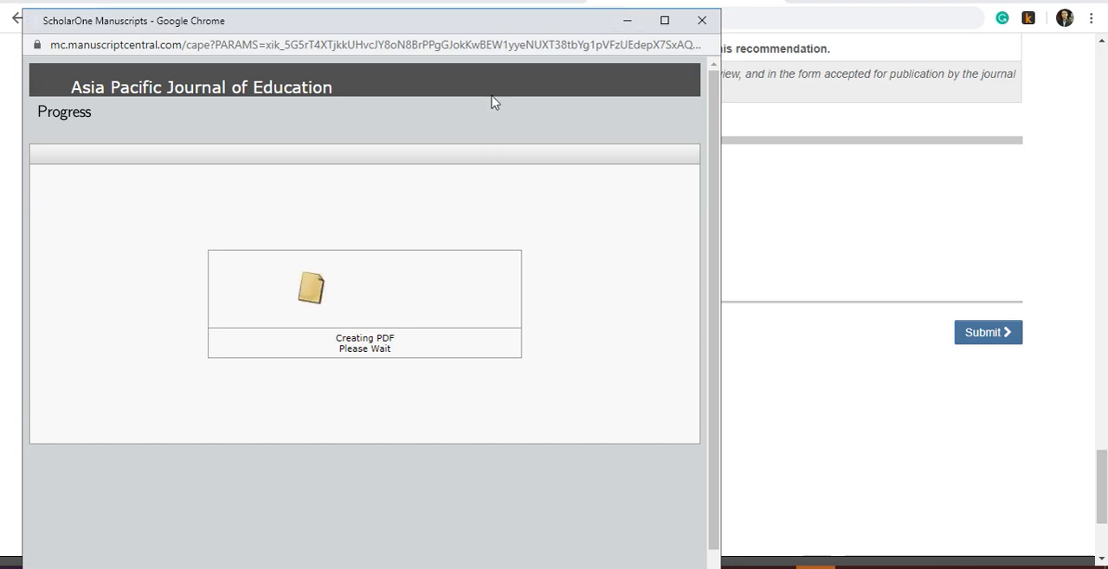
{"action": "left_click_drag", "start_coordinate": [451, 21], "coordinate": [626, 7]}
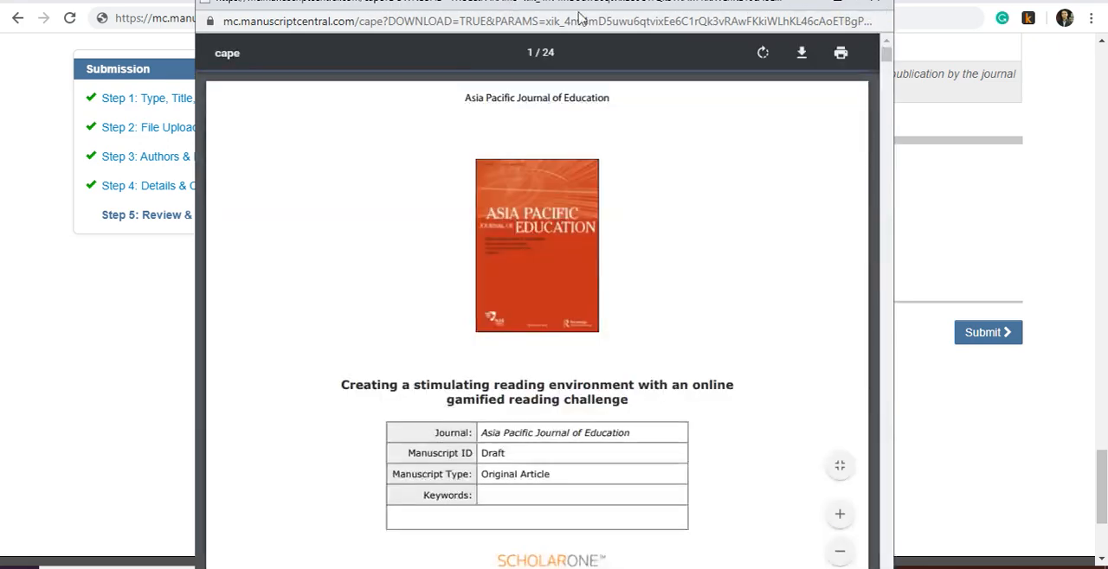
{"action": "left_click_drag", "start_coordinate": [520, 13], "coordinate": [567, 17]}
{"action": "left_click", "coordinate": [901, 6]}
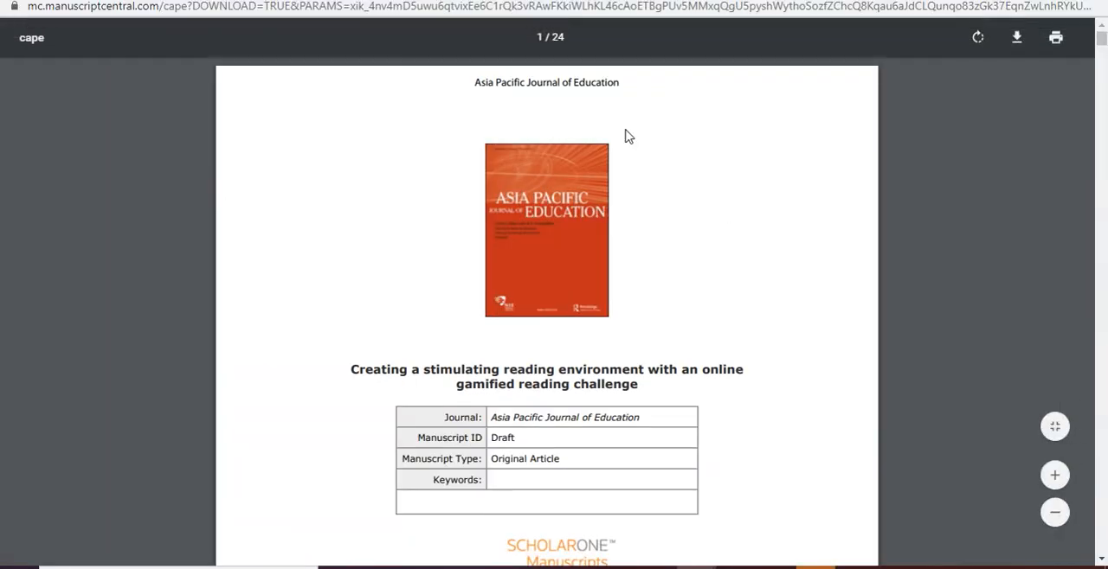
- Examine the PDF proof from the cover page through the manuscript text and references to the final figures
{"action": "scroll", "coordinate": [623, 231], "scroll_direction": "down", "scroll_amount": 3}
{"action": "scroll", "coordinate": [618, 226], "scroll_direction": "down", "scroll_amount": 7}
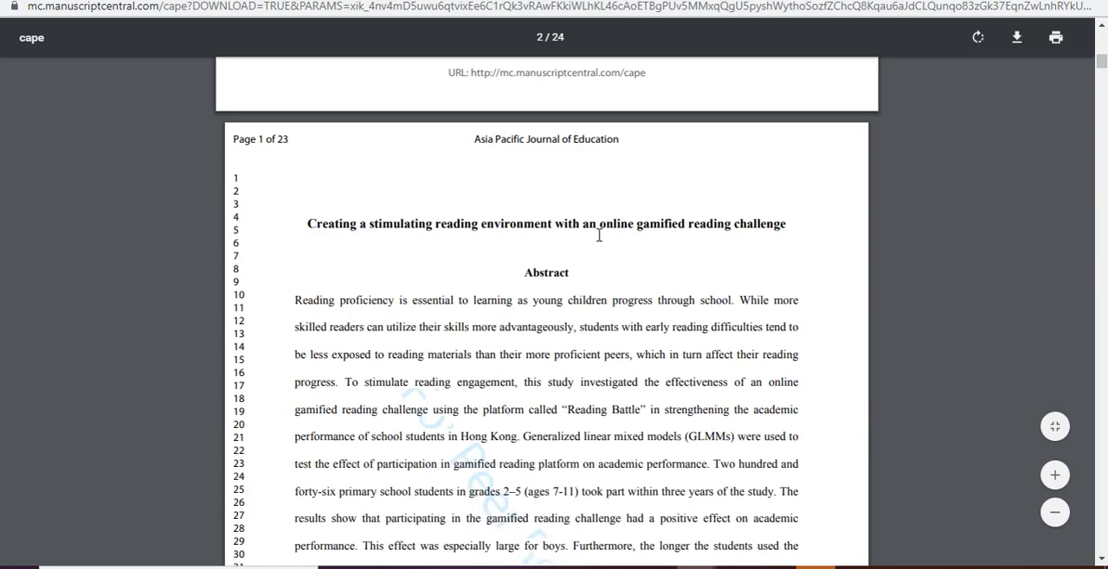
{"action": "scroll", "coordinate": [598, 237], "scroll_direction": "down", "scroll_amount": 15}
{"action": "scroll", "coordinate": [604, 241], "scroll_direction": "down", "scroll_amount": 20}
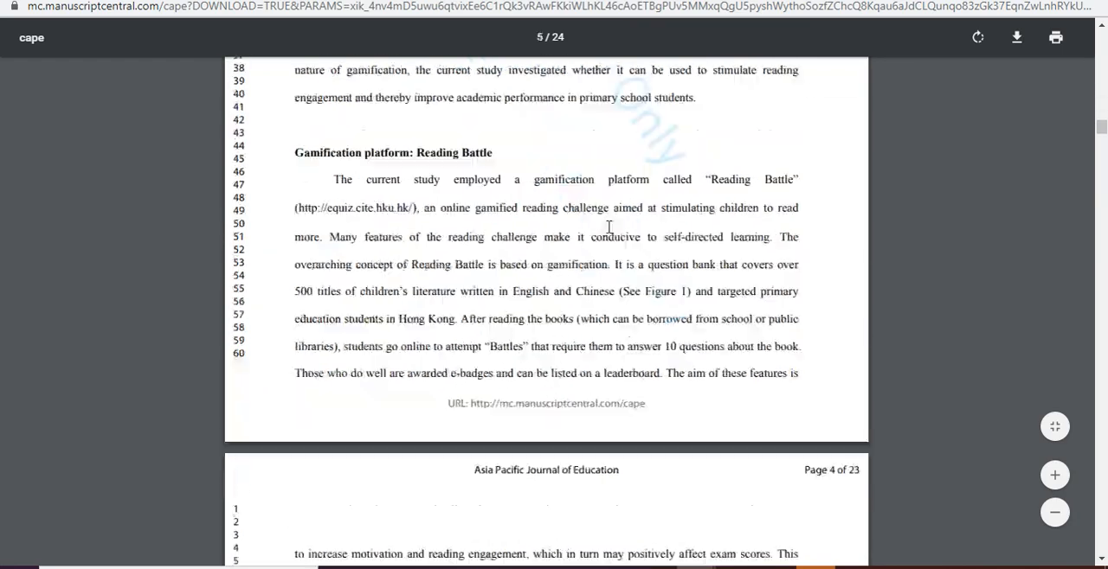
{"action": "scroll", "coordinate": [624, 254], "scroll_direction": "down", "scroll_amount": 20}
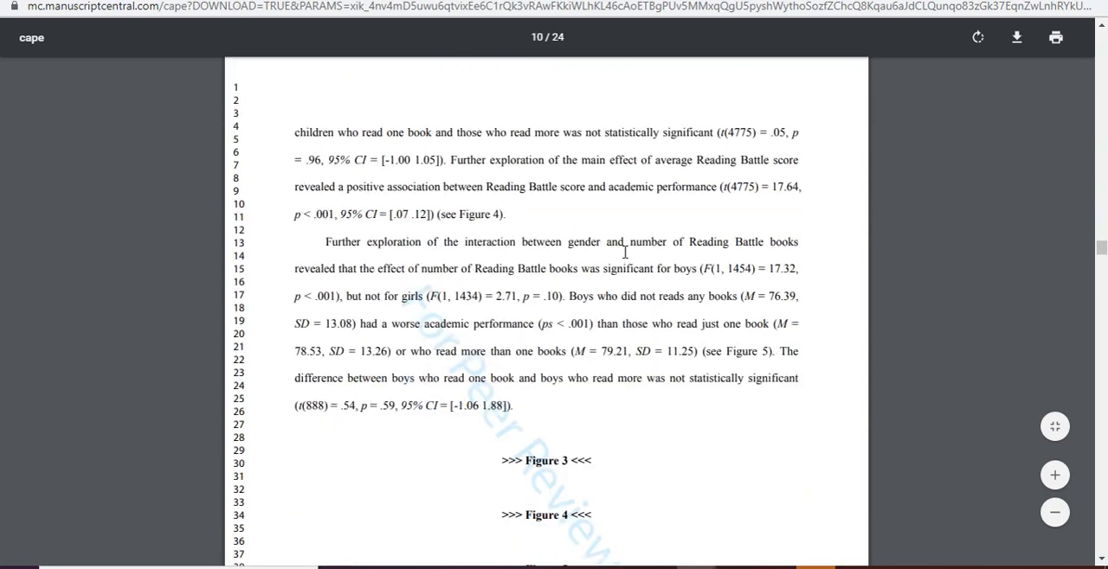
{"action": "scroll", "coordinate": [597, 234], "scroll_direction": "down", "scroll_amount": 20}
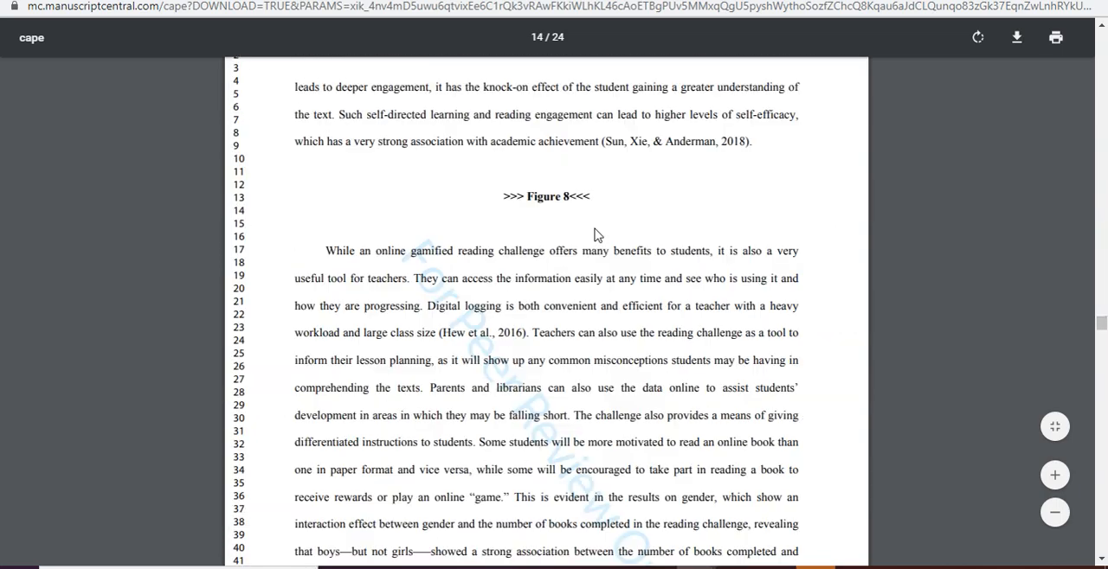
{"action": "scroll", "coordinate": [594, 230], "scroll_direction": "down", "scroll_amount": 20}
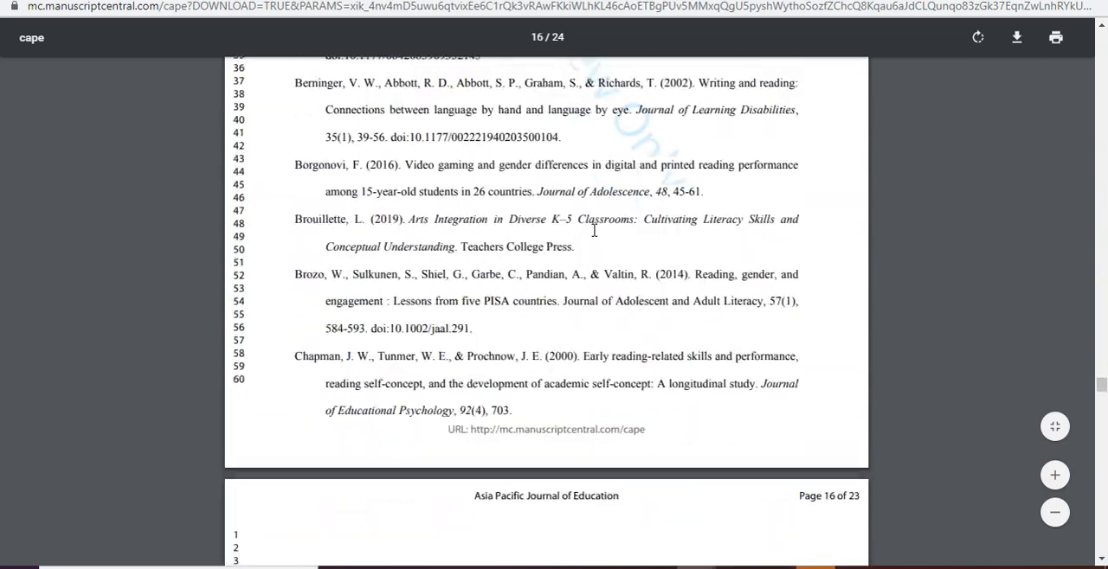
{"action": "scroll", "coordinate": [594, 227], "scroll_direction": "down", "scroll_amount": 20}
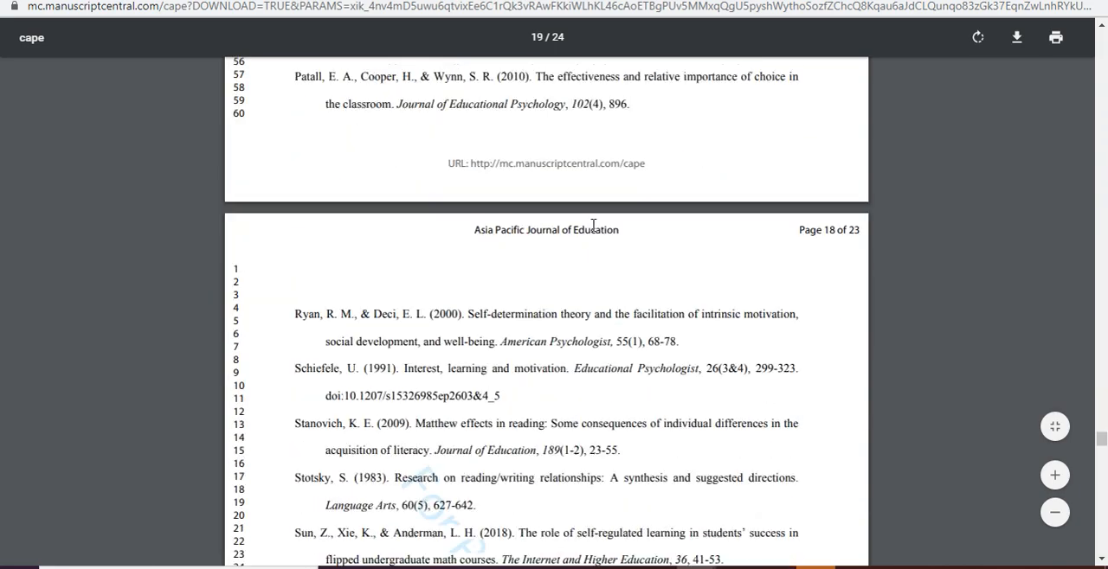
{"action": "scroll", "coordinate": [594, 225], "scroll_direction": "down", "scroll_amount": 20}
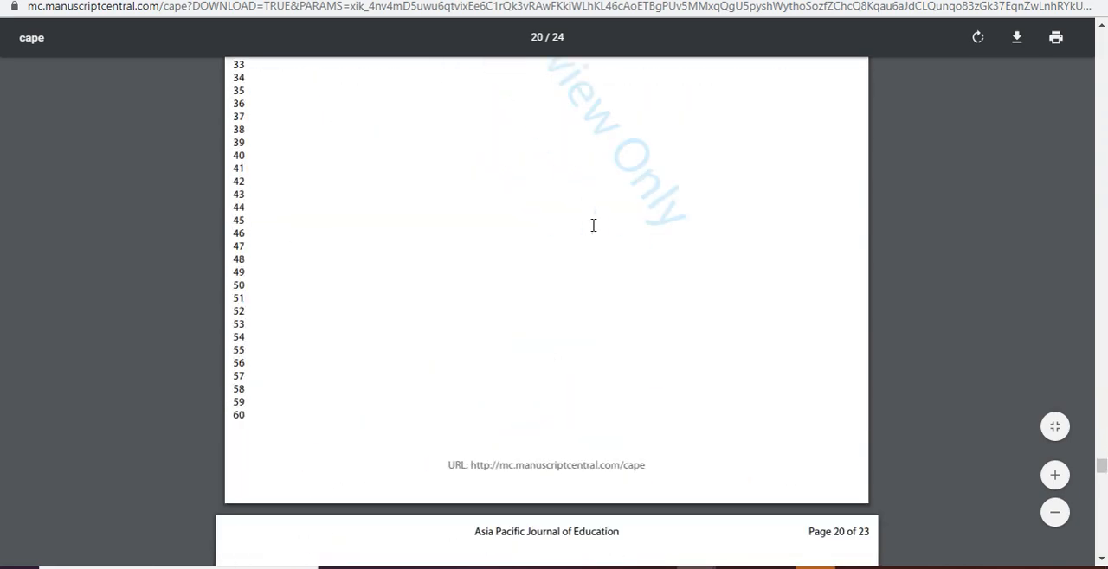
{"action": "scroll", "coordinate": [593, 227], "scroll_direction": "down", "scroll_amount": 20}
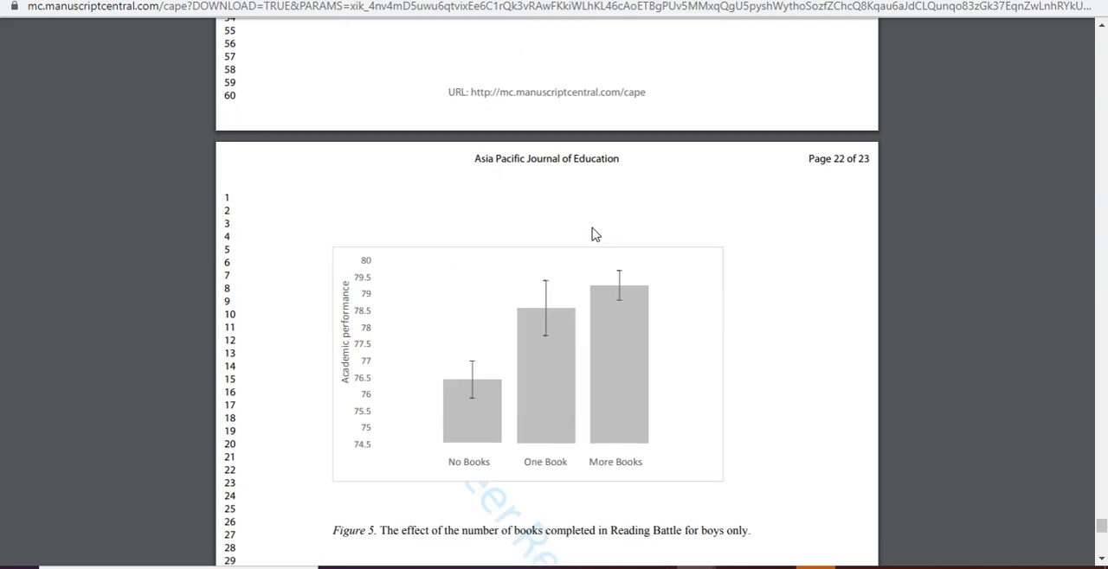
{"action": "scroll", "coordinate": [594, 233], "scroll_direction": "down", "scroll_amount": 15}
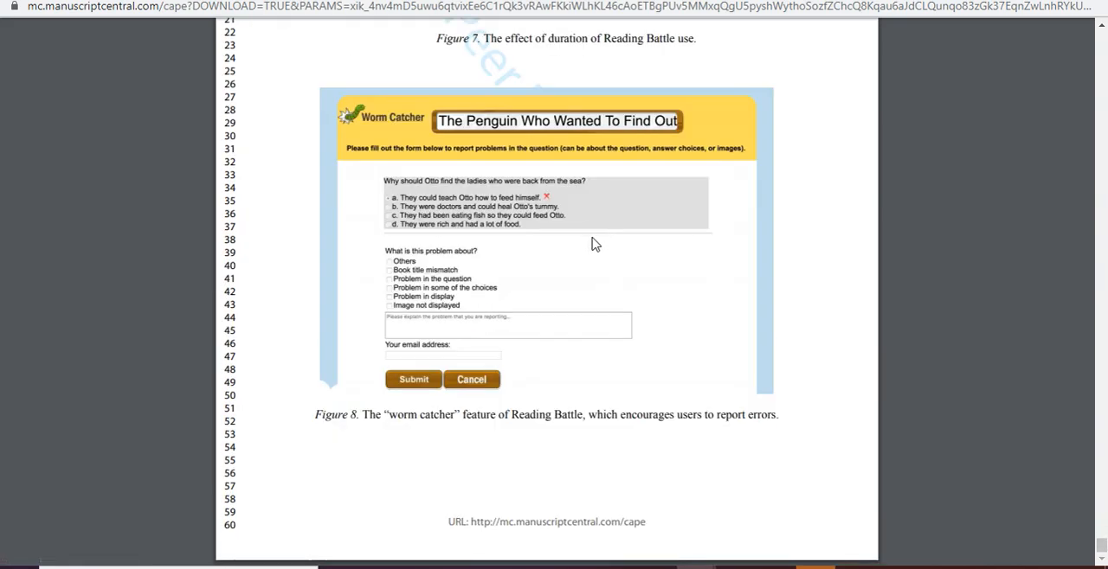
- Return to the proof's cover page, recheck the opening pages, and close the proof window
{"action": "scroll", "coordinate": [594, 241], "scroll_direction": "up", "scroll_amount": 1}
{"action": "left_click_drag", "start_coordinate": [1101, 374], "coordinate": [1099, 34]}
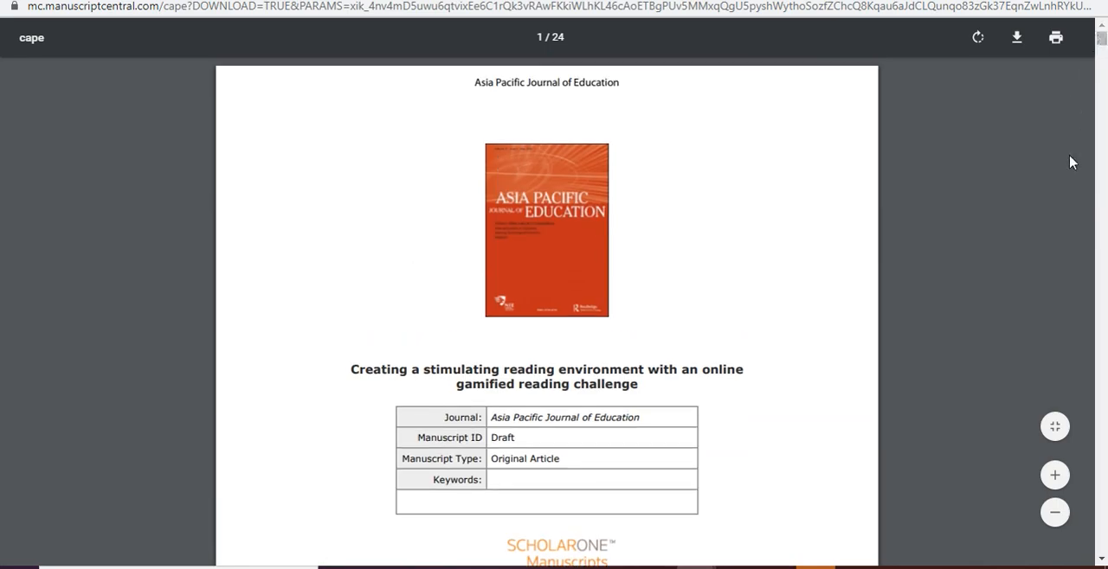
{"action": "scroll", "coordinate": [781, 329], "scroll_direction": "down", "scroll_amount": 9}
{"action": "scroll", "coordinate": [777, 340], "scroll_direction": "down", "scroll_amount": 20}
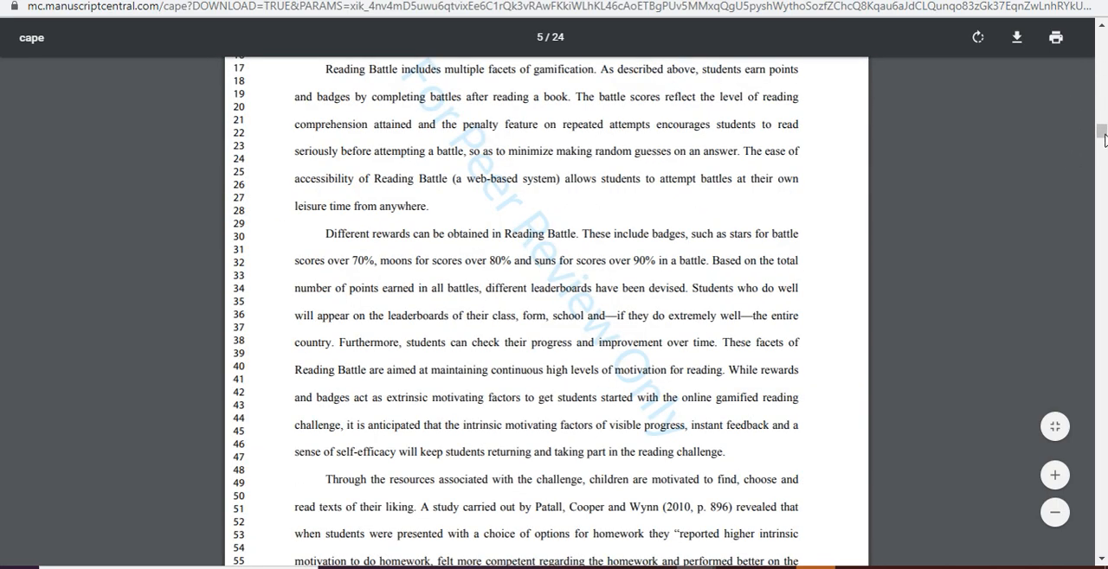
{"action": "left_click_drag", "start_coordinate": [1101, 134], "coordinate": [1101, 38]}
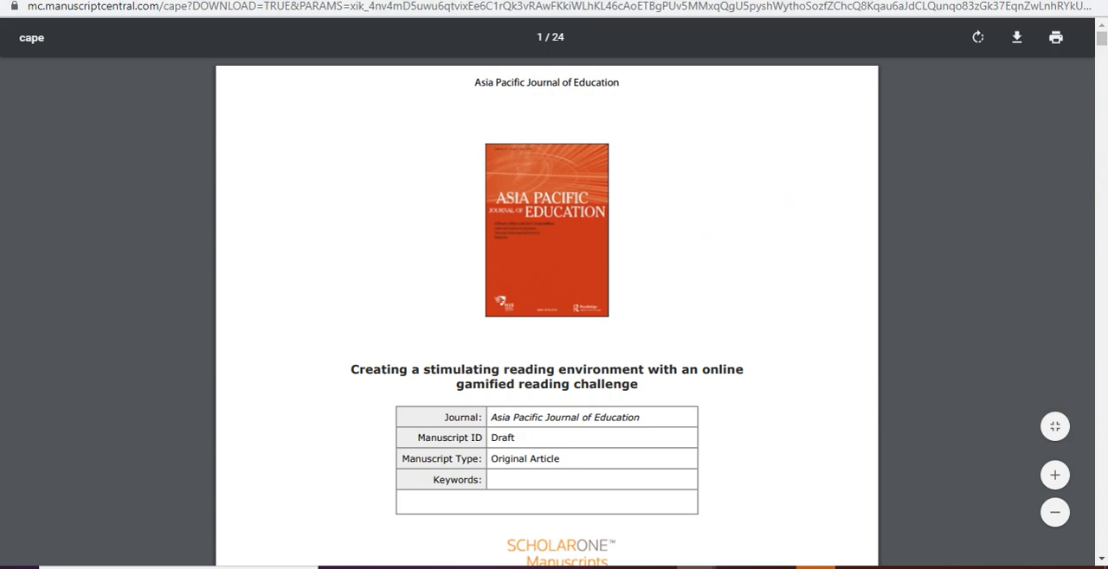
{"action": "left_click", "coordinate": [1088, 1]}
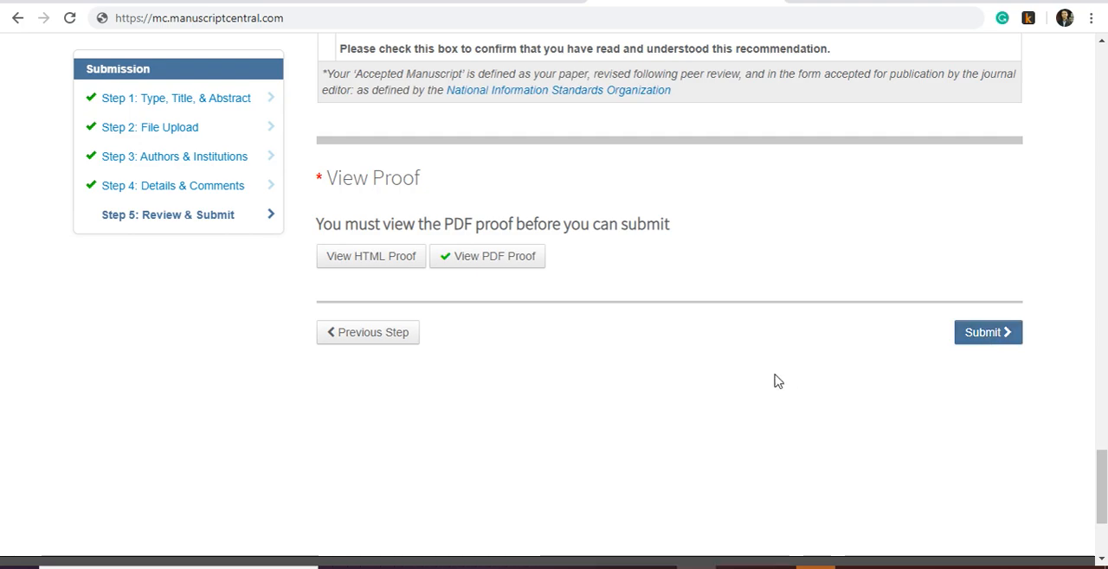
- Reopen the Authors & Institutions step and check the selected authors' order, institutions and co-author confirmation
{"action": "scroll", "coordinate": [705, 358], "scroll_direction": "up", "scroll_amount": 3}
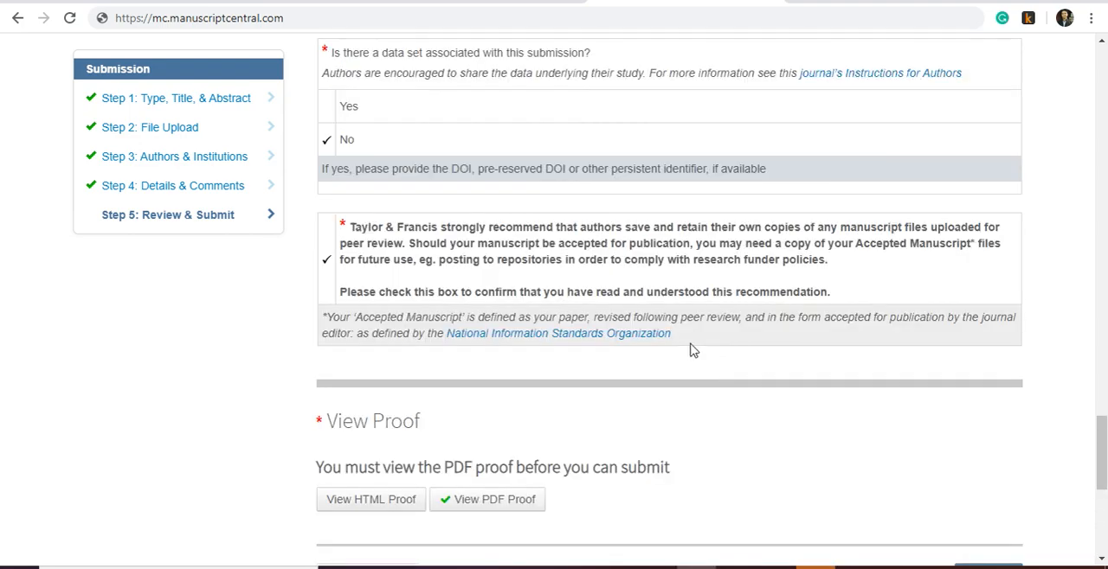
{"action": "left_click", "coordinate": [205, 159]}
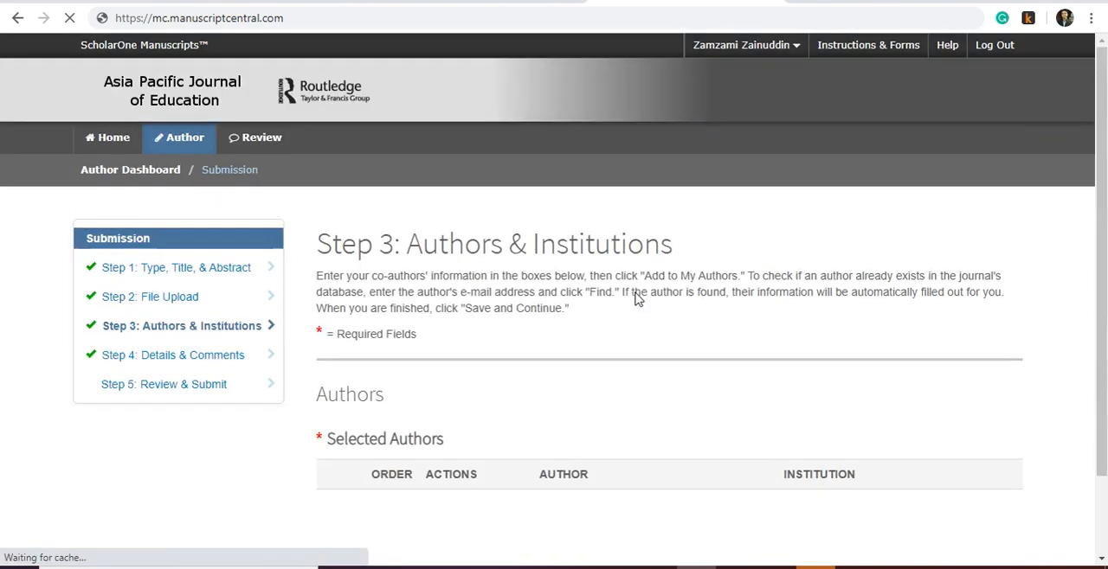
{"action": "scroll", "coordinate": [636, 294], "scroll_direction": "down", "scroll_amount": 1}
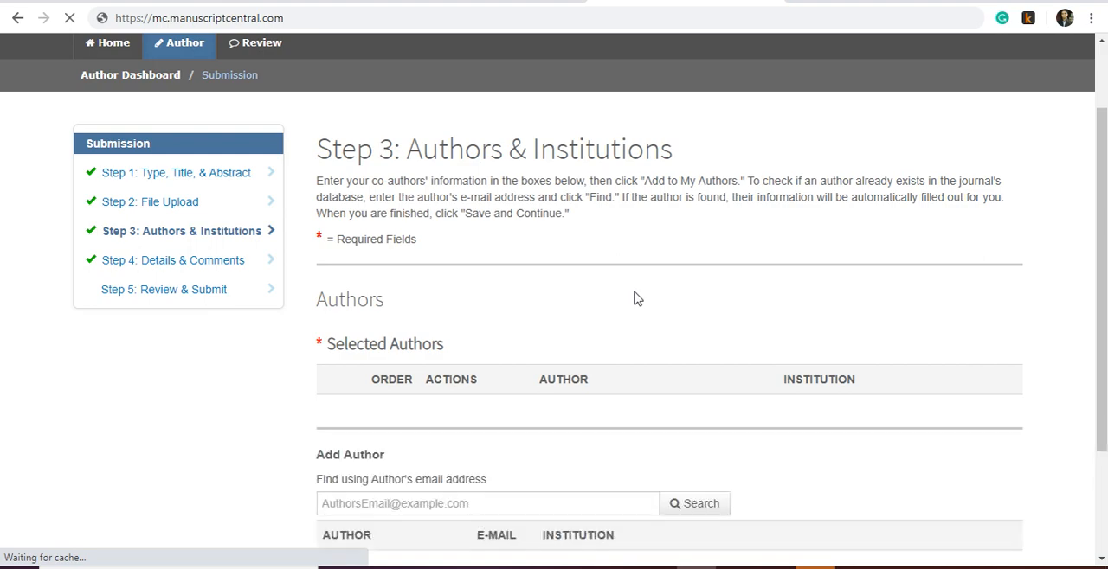
{"action": "scroll", "coordinate": [636, 294], "scroll_direction": "up", "scroll_amount": 1}
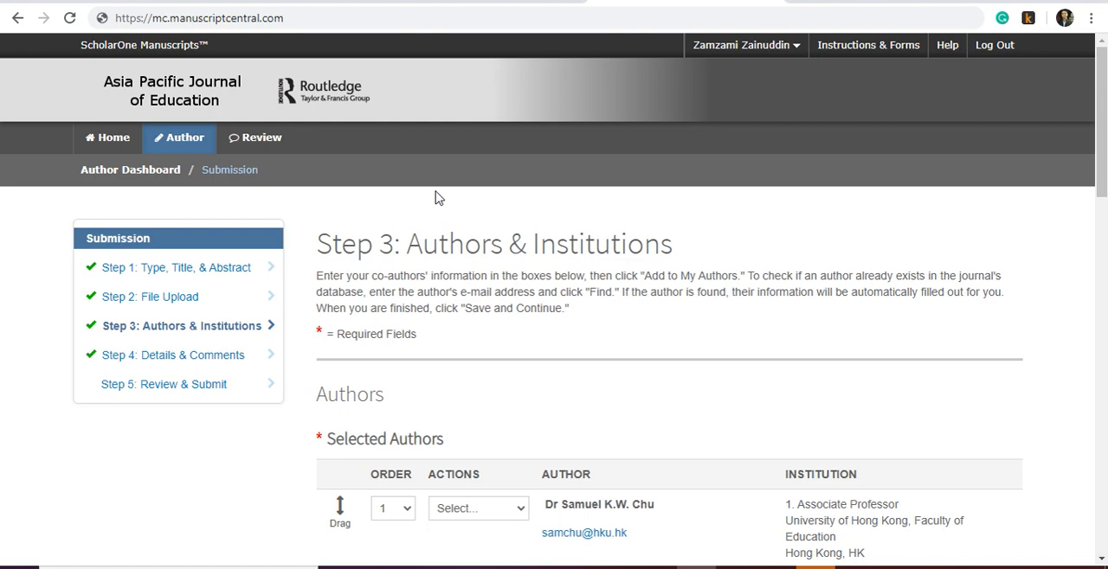
{"action": "scroll", "coordinate": [452, 264], "scroll_direction": "down", "scroll_amount": 8}
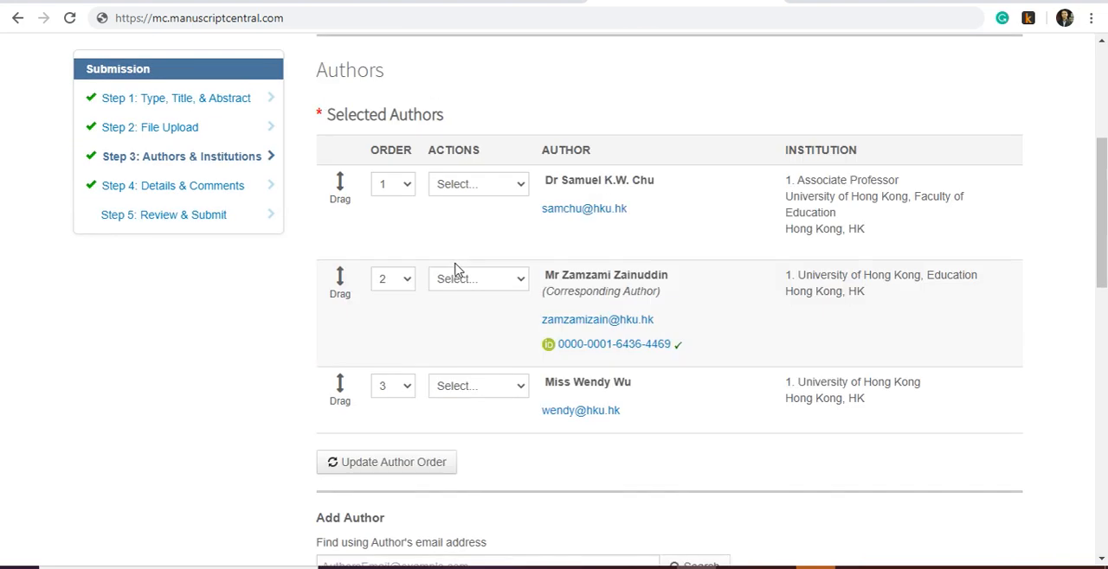
{"action": "scroll", "coordinate": [458, 275], "scroll_direction": "down", "scroll_amount": 8}
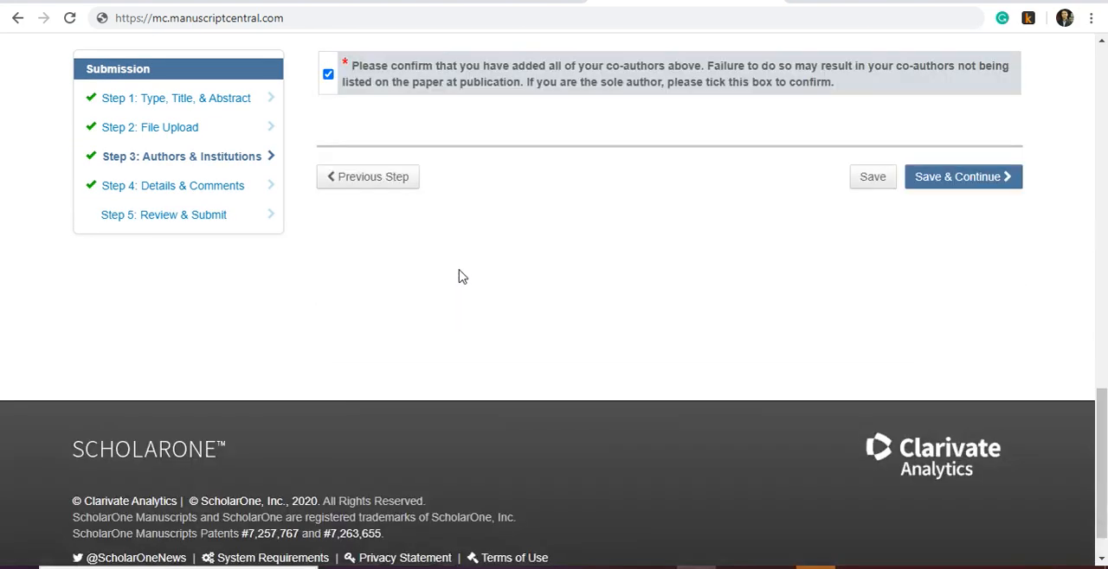